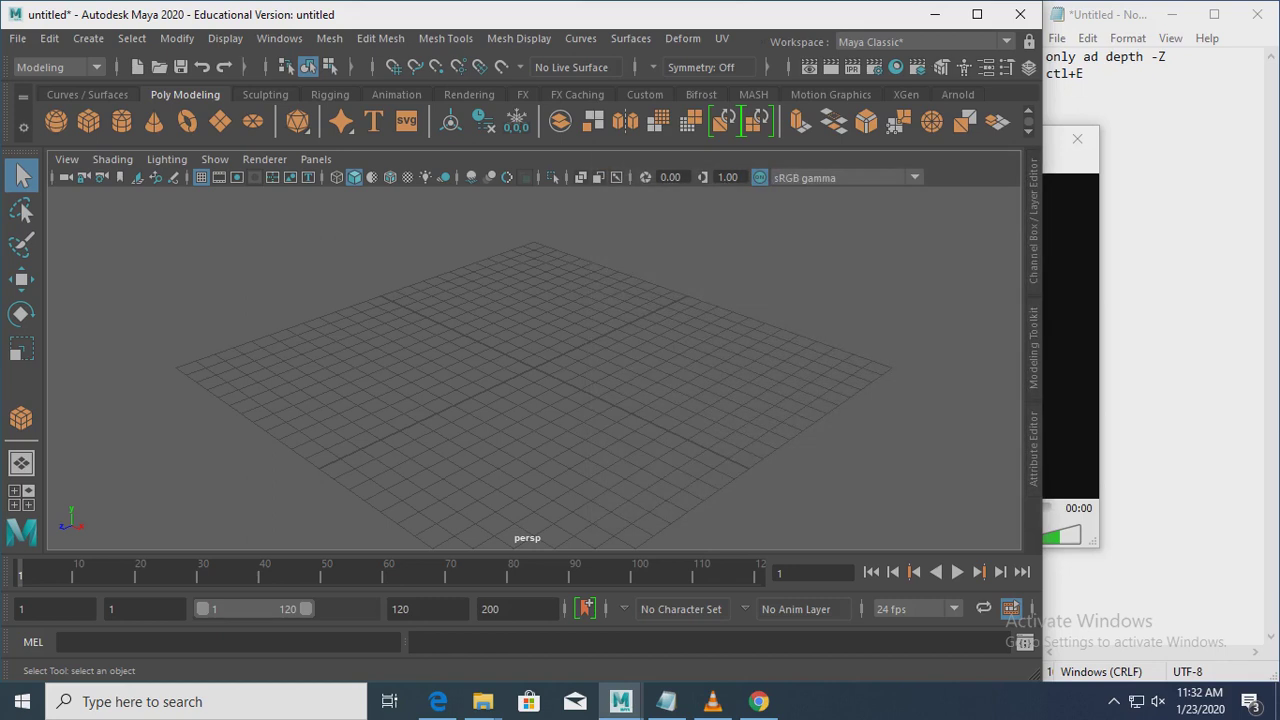
Step: Draw a long rectangular polygon box on the grid and show its Translate values in the Channel Box
{"action": "left_click", "coordinate": [88, 120]}
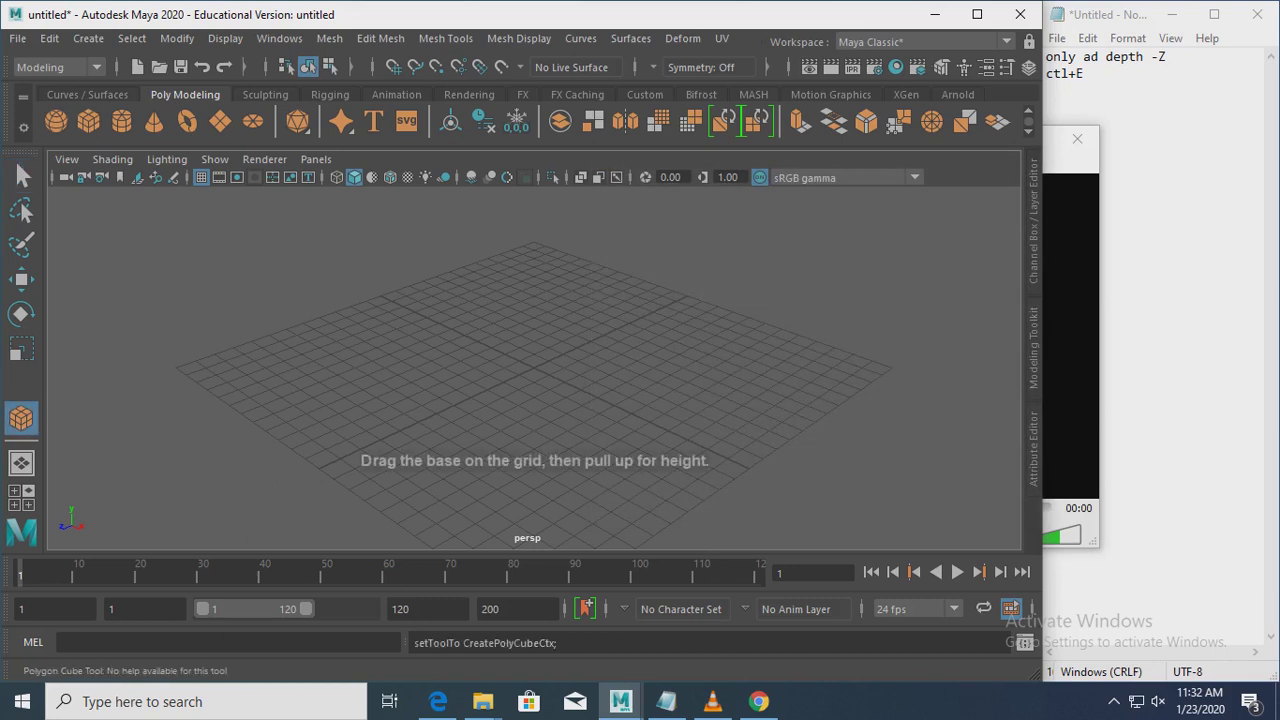
{"action": "left_click_drag", "start_coordinate": [412, 303], "coordinate": [643, 323]}
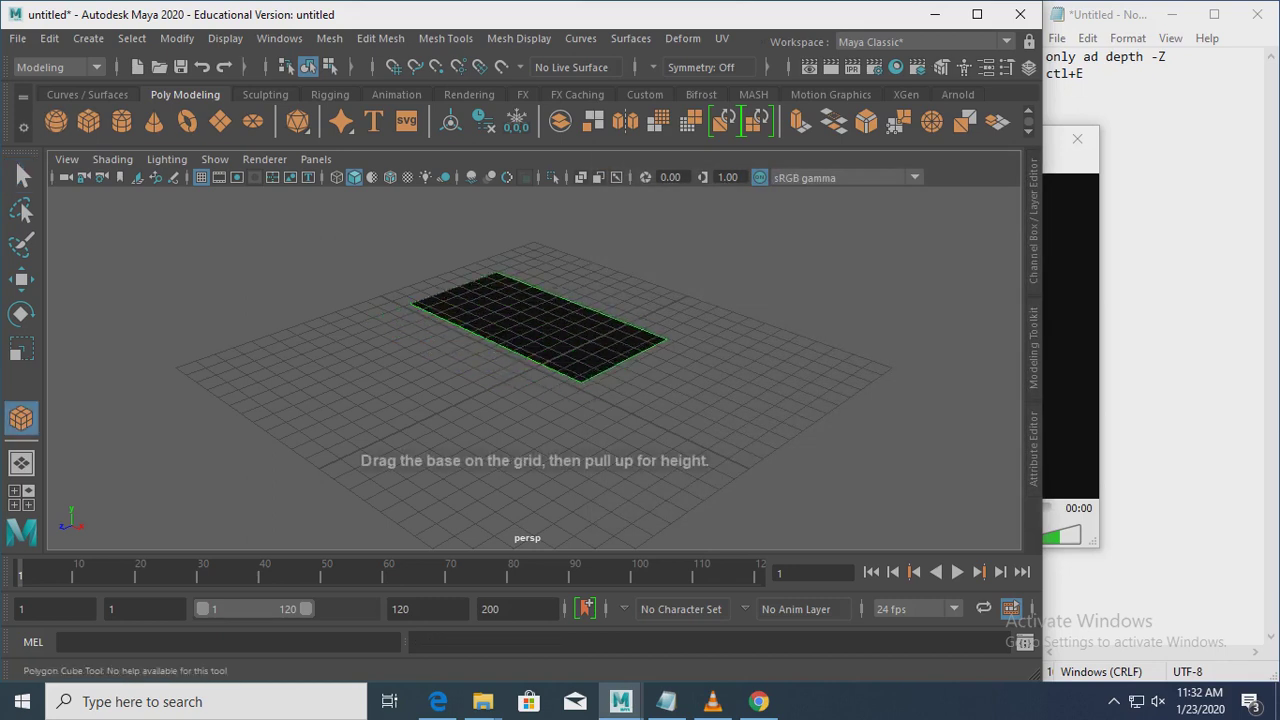
{"action": "mouse_move", "coordinate": [643, 323]}
{"action": "left_mouse_down"}
{"action": "mouse_move", "coordinate": [684, 339]}
{"action": "mouse_move", "coordinate": [684, 280]}
{"action": "left_mouse_up"}
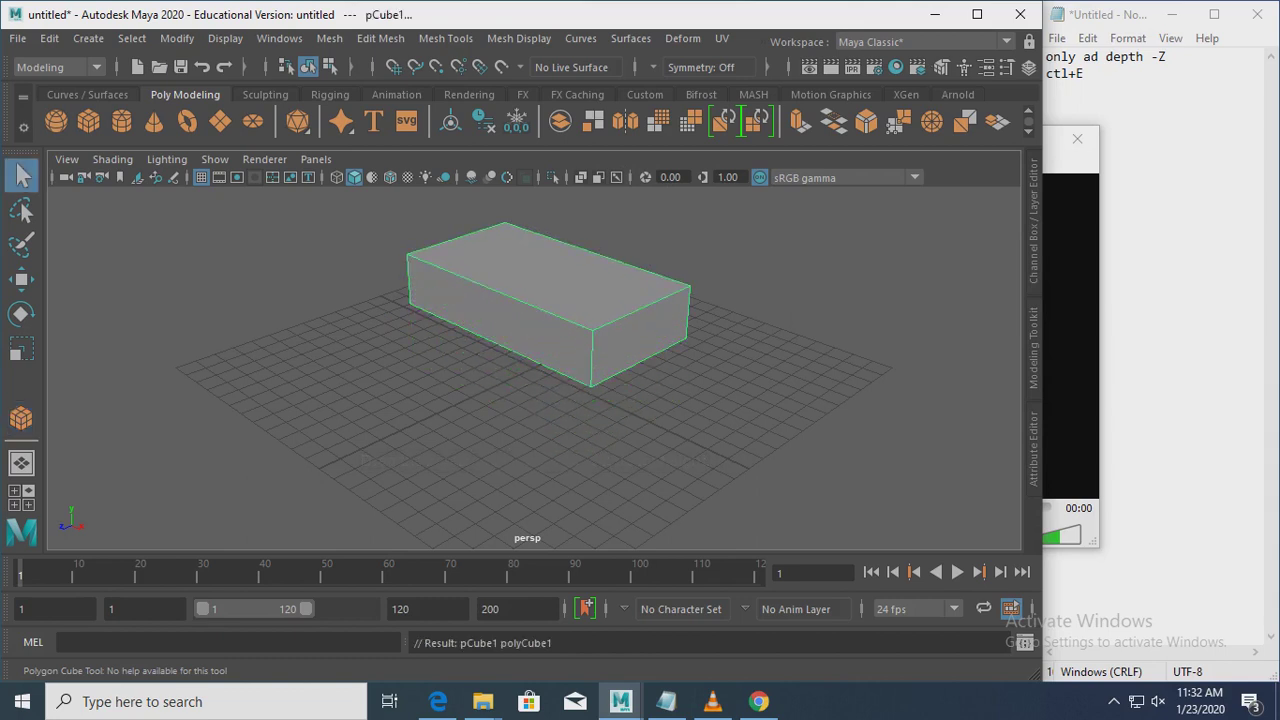
{"action": "key", "text": "ctrl+a"}
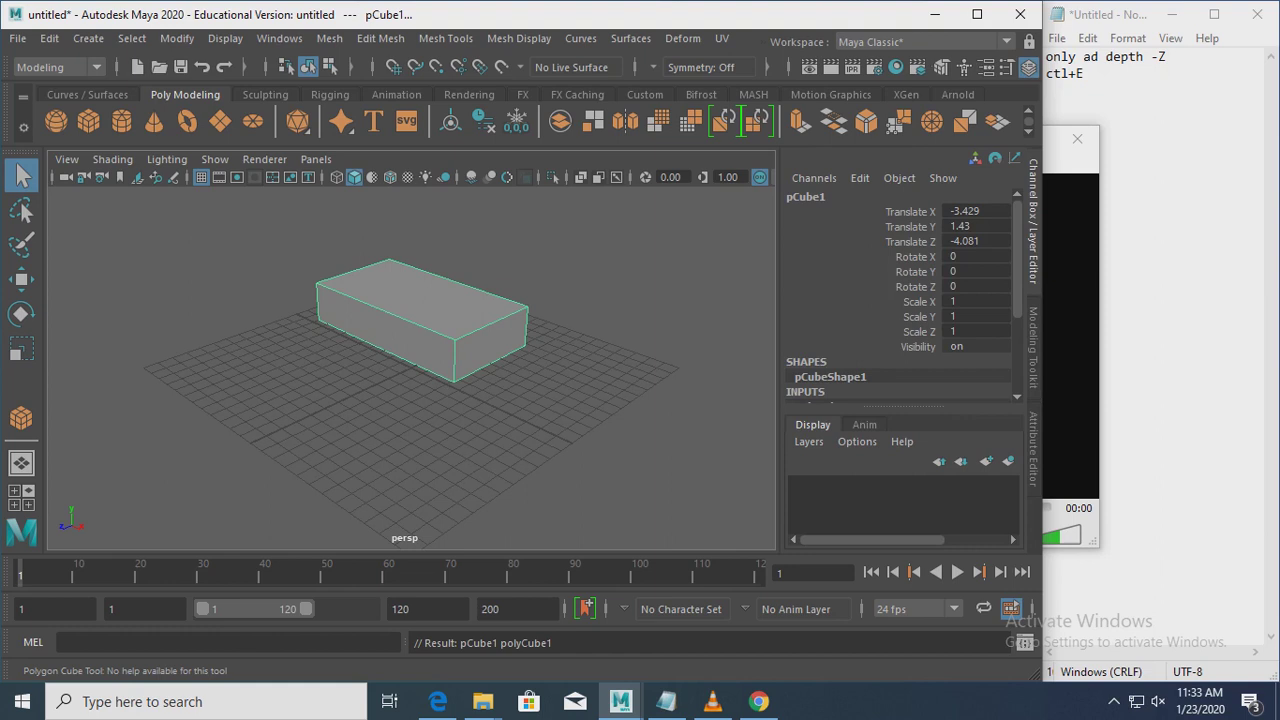
{"action": "left_click_drag", "start_coordinate": [965, 211], "coordinate": [965, 241]}
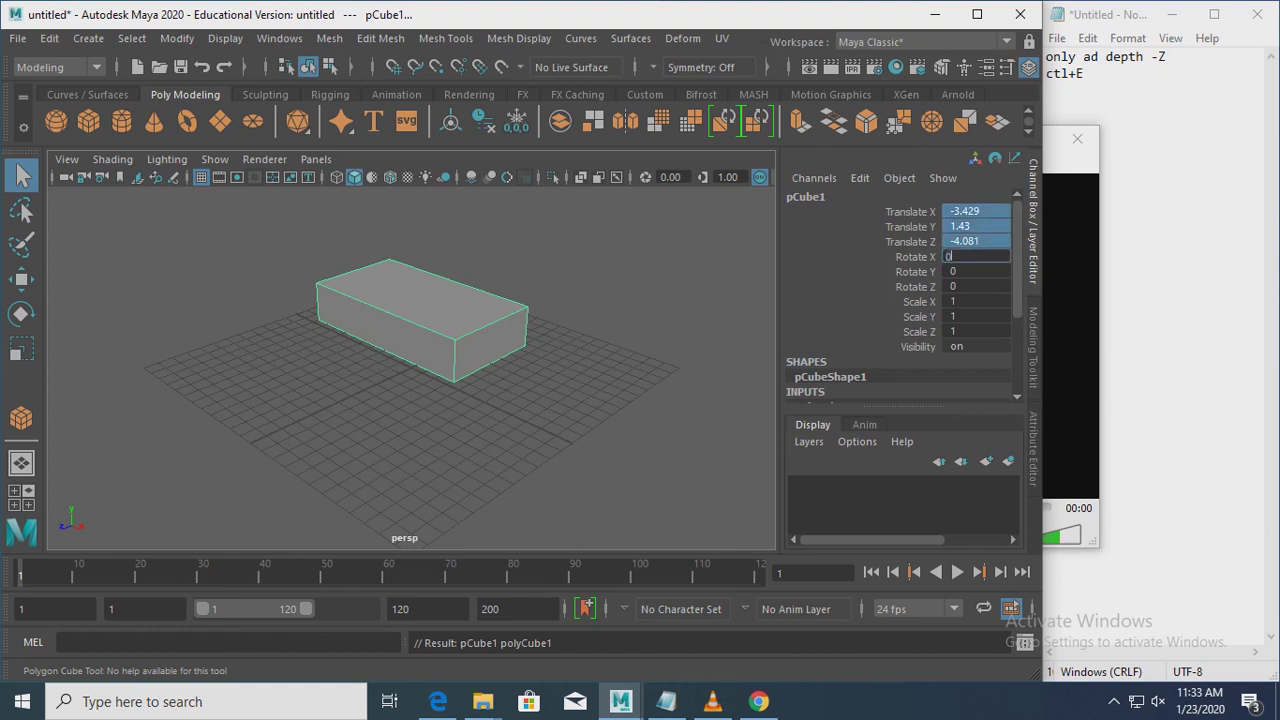
Step: Set the box's Translate X, Y and Z to 0 to move it to the origin
{"action": "key", "text": "q"}
{"action": "key", "text": "ctrl+a"}
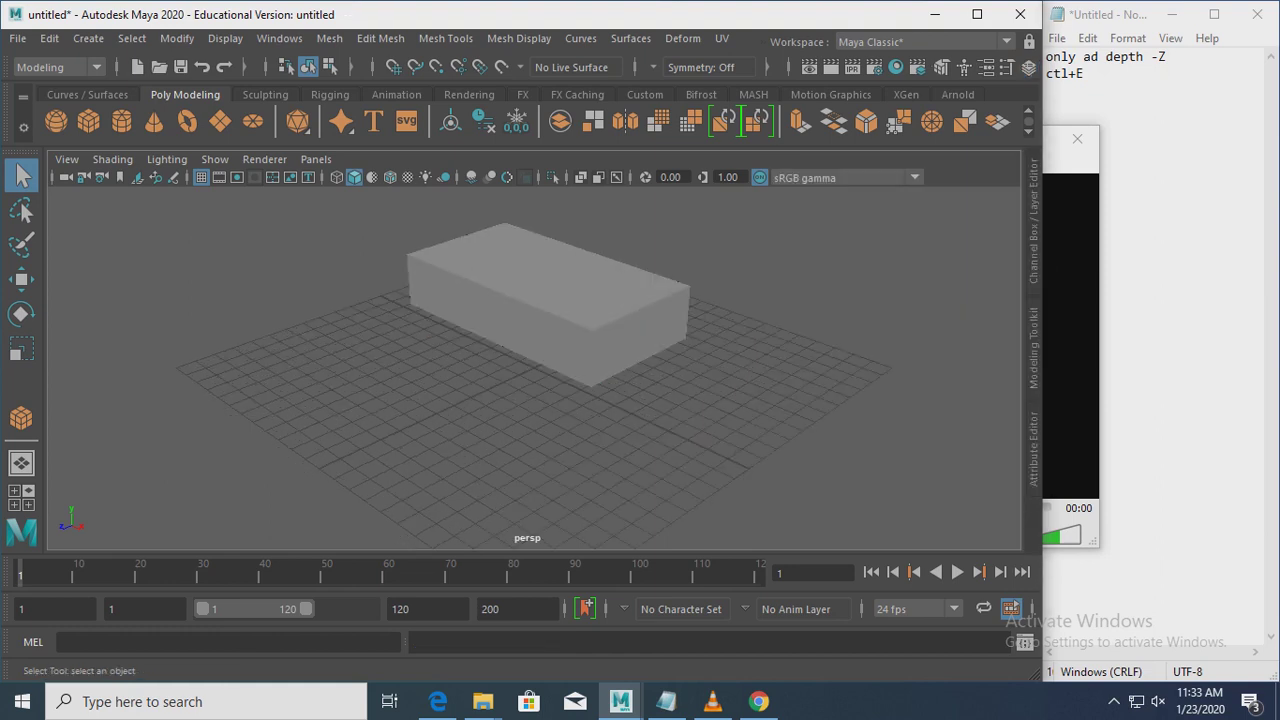
{"action": "key", "text": "ctrl+a"}
{"action": "left_click", "coordinate": [420, 315]}
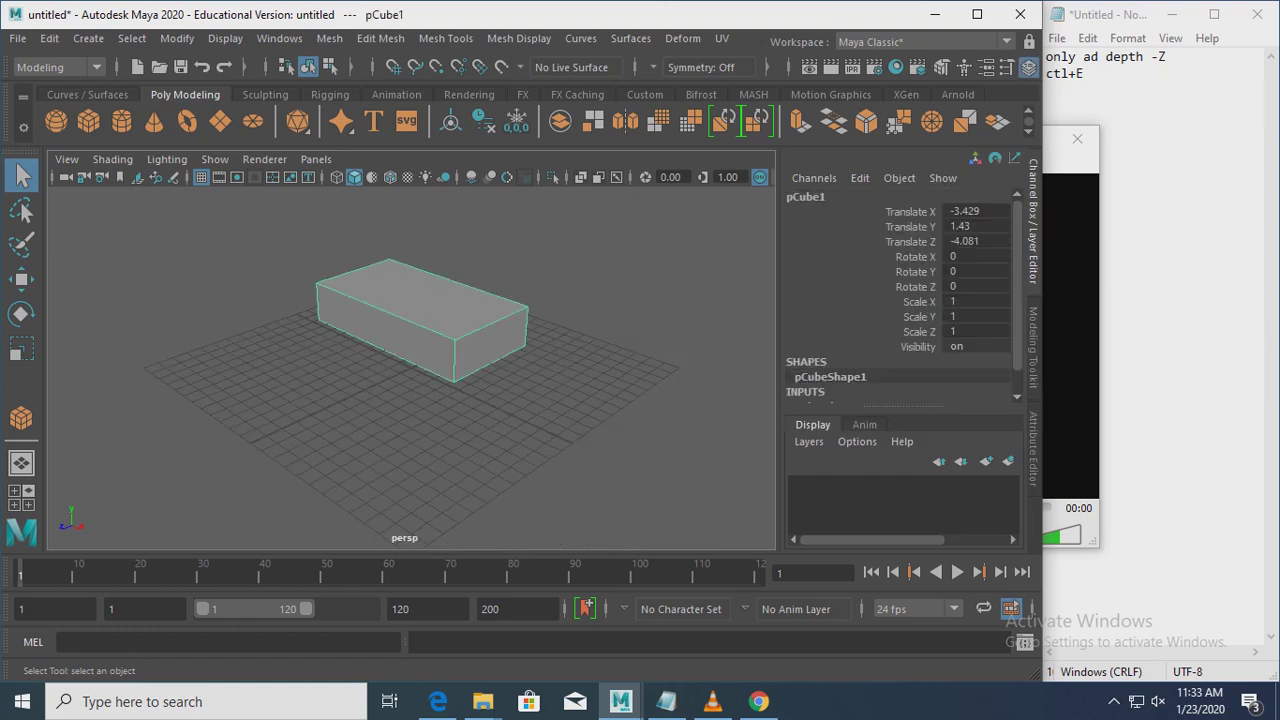
{"action": "left_click_drag", "start_coordinate": [965, 211], "coordinate": [965, 241]}
{"action": "type", "text": "0"}
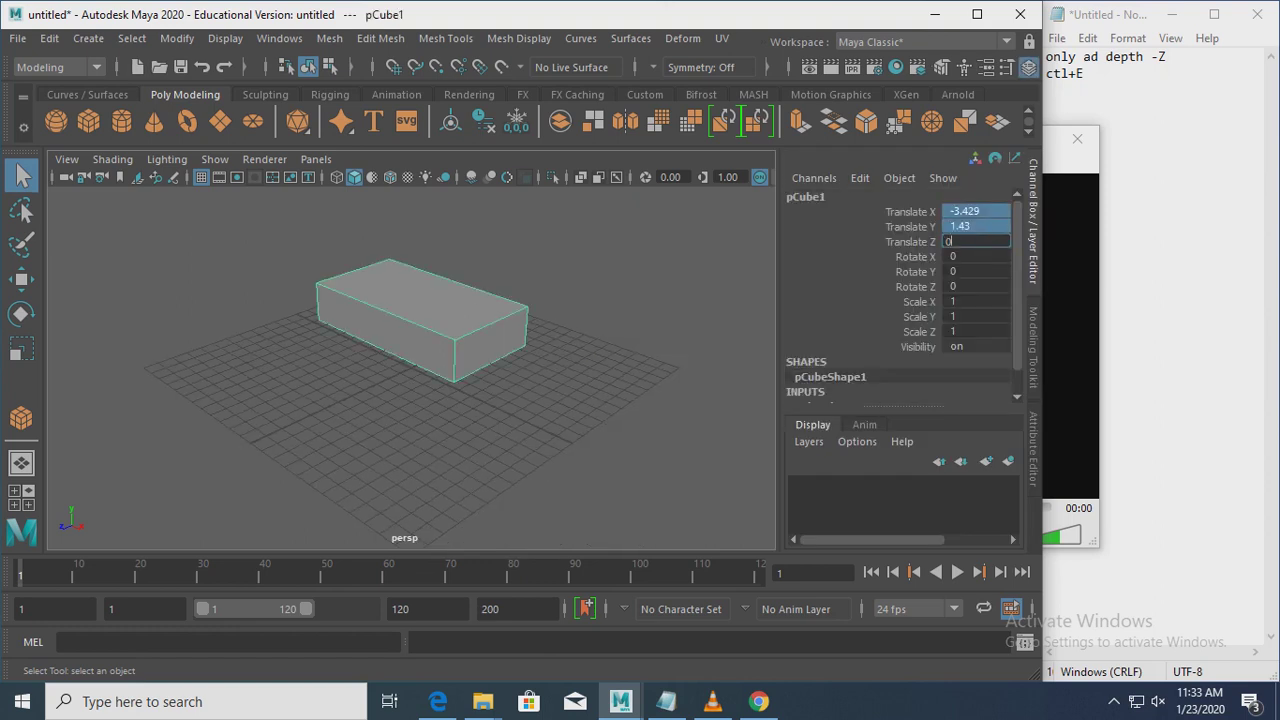
{"action": "key", "text": "Return"}
Step: Set polyCube1's Width, Height and Depth to 6
{"action": "scroll", "coordinate": [900, 290], "scroll_direction": "down", "scroll_amount": 1}
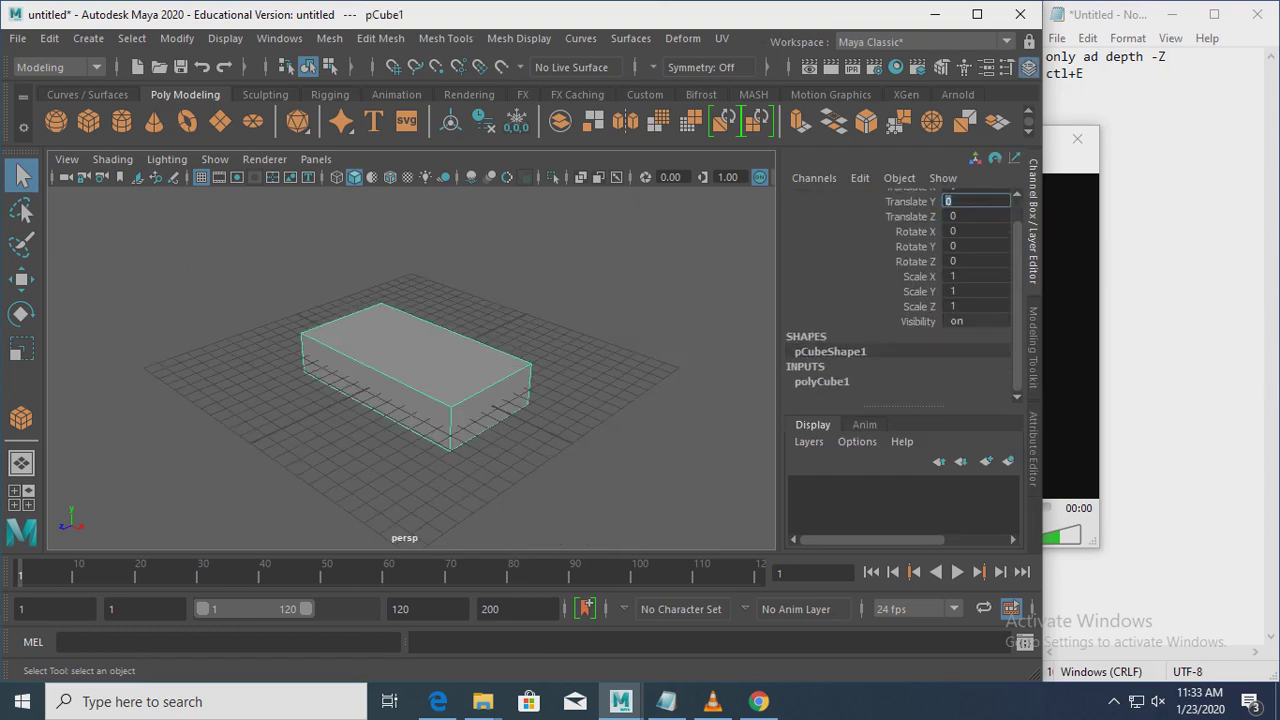
{"action": "left_click", "coordinate": [822, 381]}
{"action": "scroll", "coordinate": [900, 300], "scroll_direction": "down", "scroll_amount": 4}
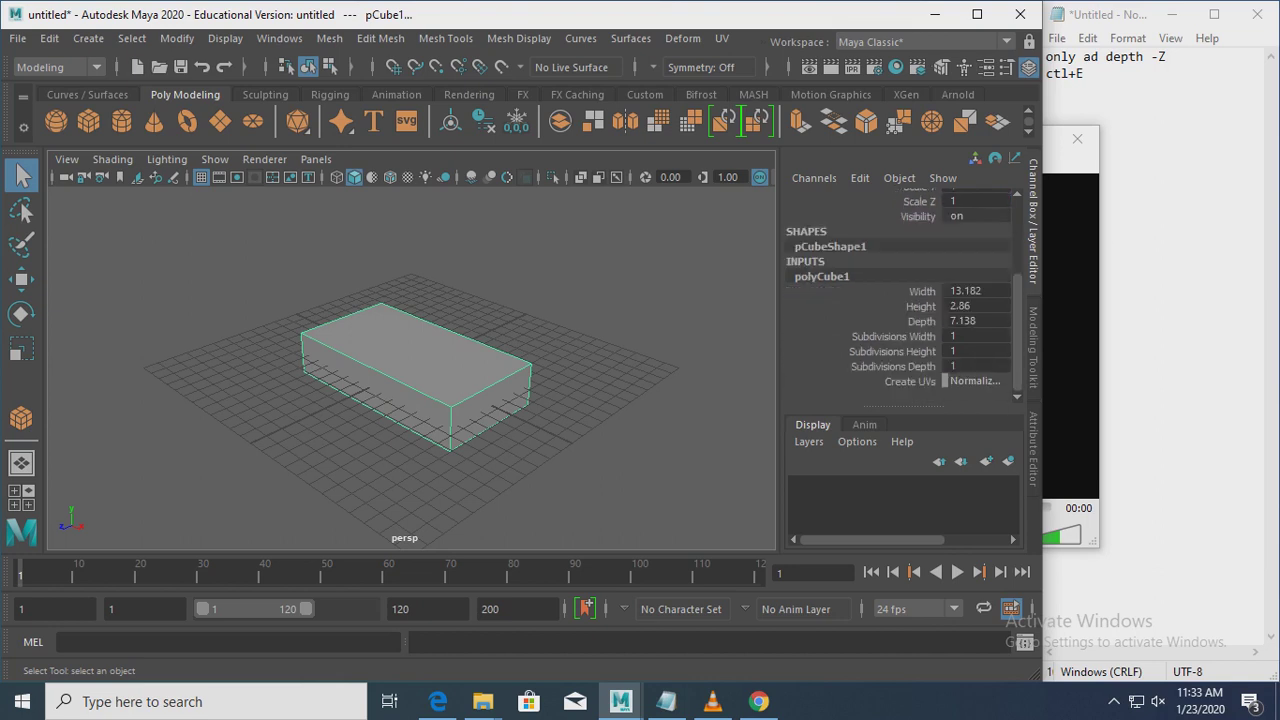
{"action": "left_click_drag", "start_coordinate": [975, 291], "coordinate": [975, 321]}
{"action": "type", "text": "6"}
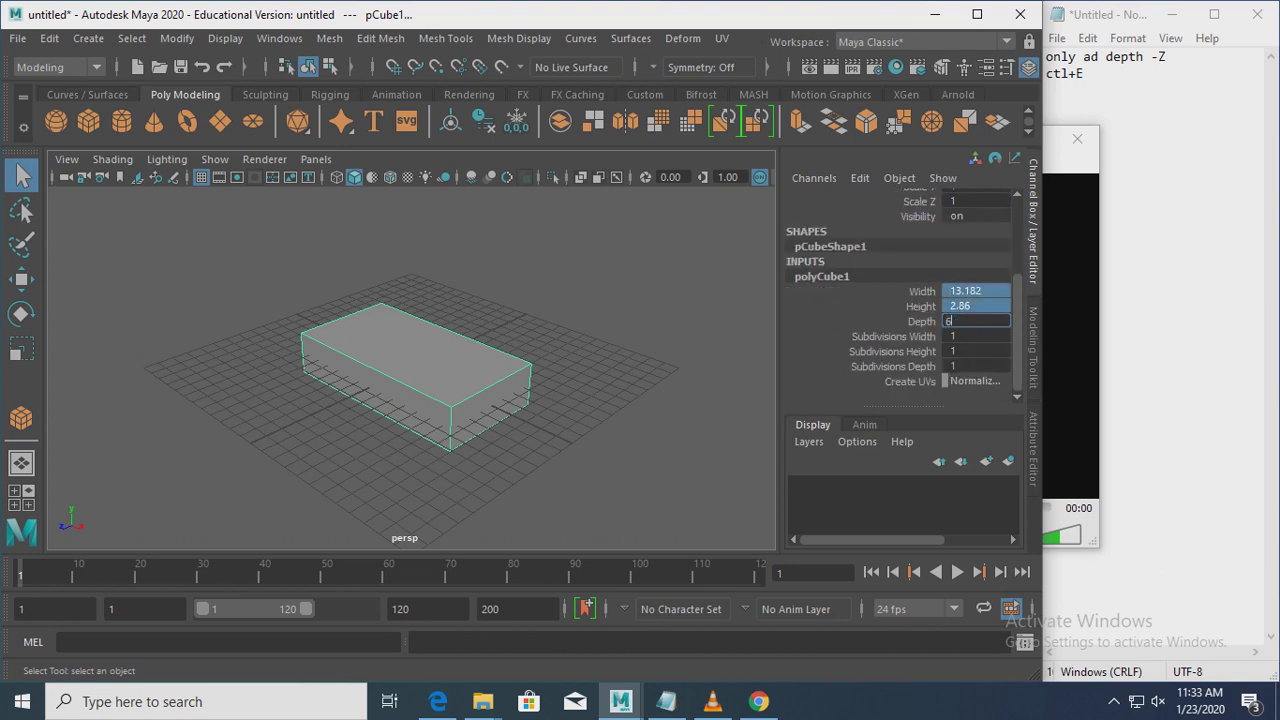
{"action": "key", "text": "Return"}
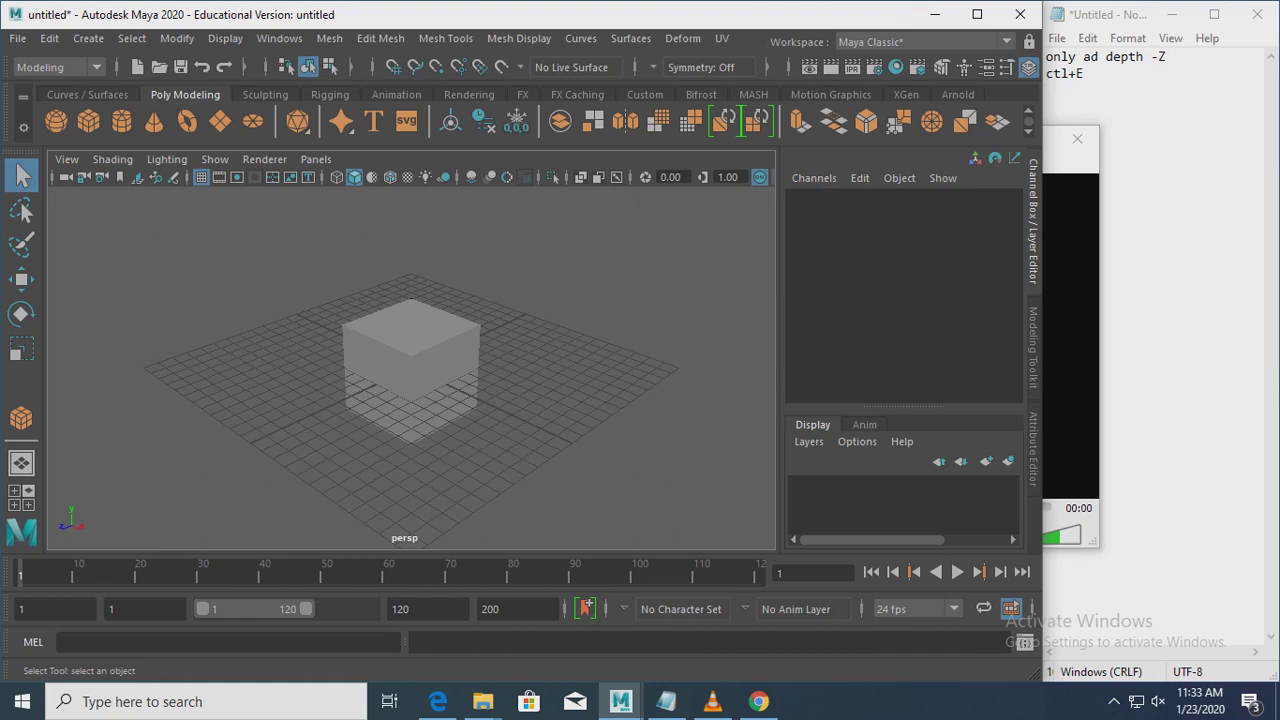
Step: Hide the viewport grid, orbit to a near head-on view, and select the cube for mesh editing
{"action": "left_click_drag", "start_coordinate": [400, 400], "coordinate": [460, 395], "text": "alt"}
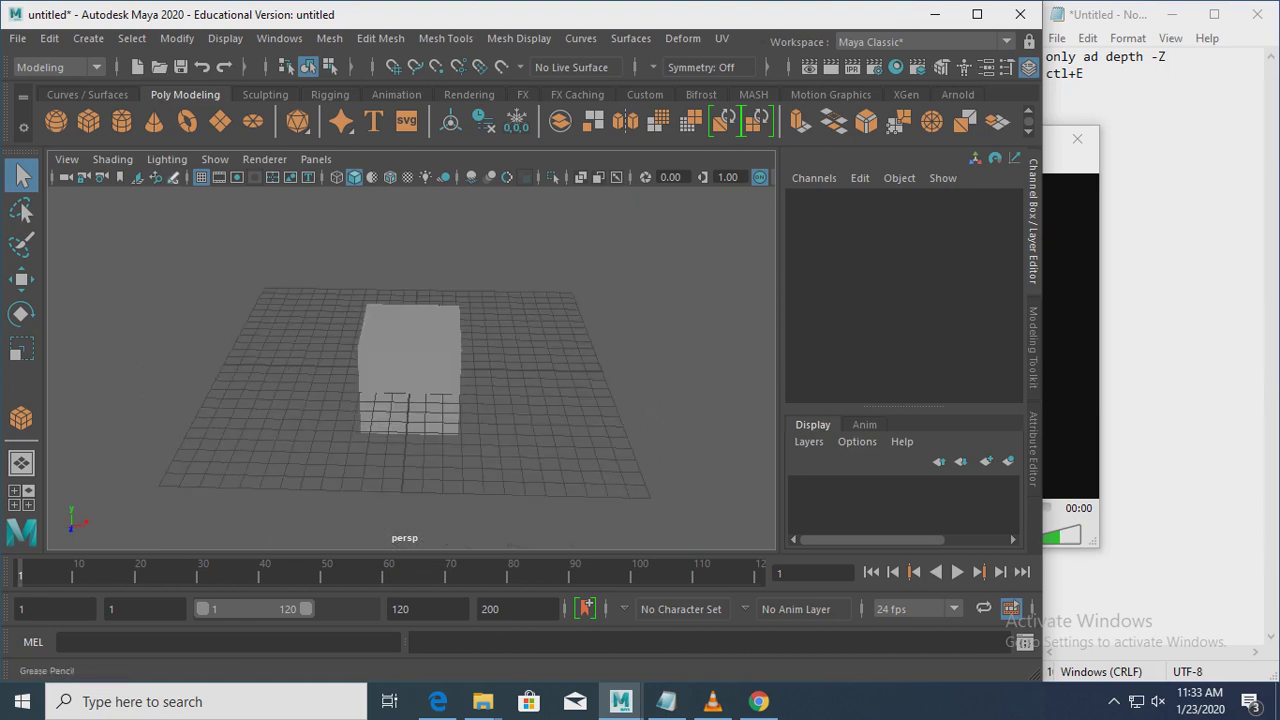
{"action": "left_click", "coordinate": [201, 177]}
{"action": "left_click", "coordinate": [410, 370]}
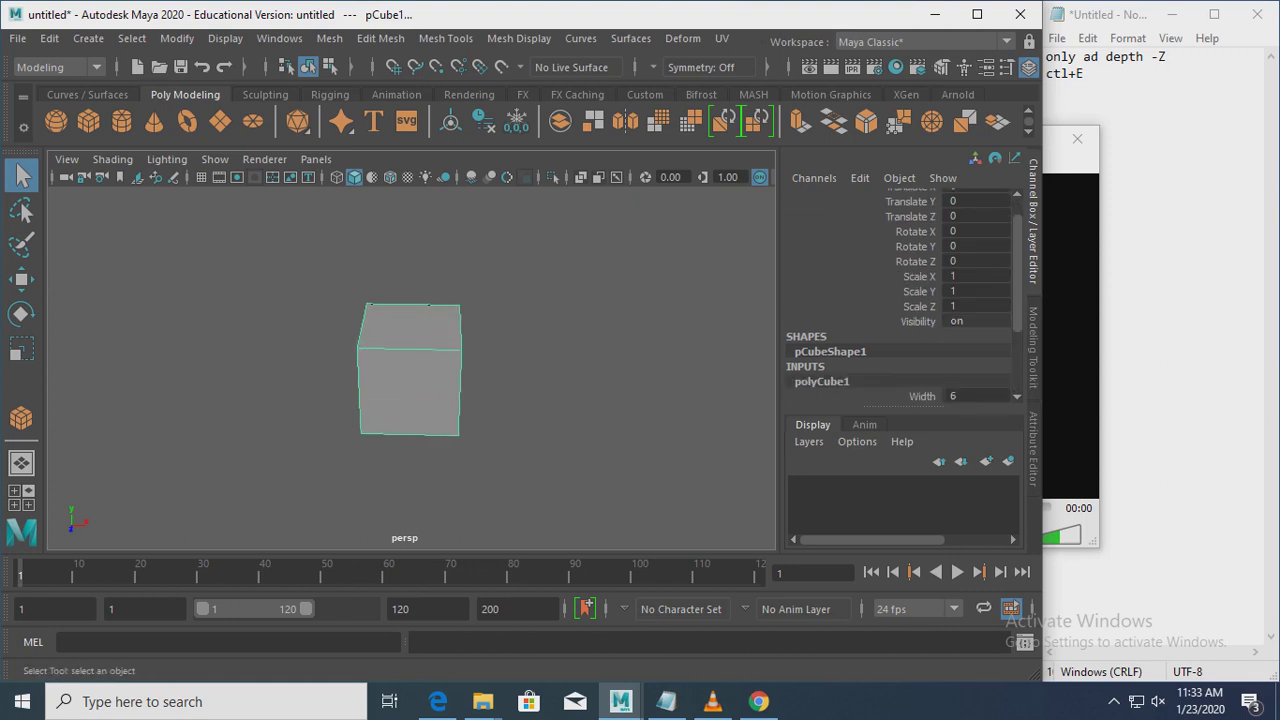
{"action": "scroll", "coordinate": [900, 300], "scroll_direction": "down", "scroll_amount": 3}
{"action": "left_click", "coordinate": [600, 460]}
{"action": "left_click_drag", "start_coordinate": [520, 420], "coordinate": [580, 400], "text": "alt"}
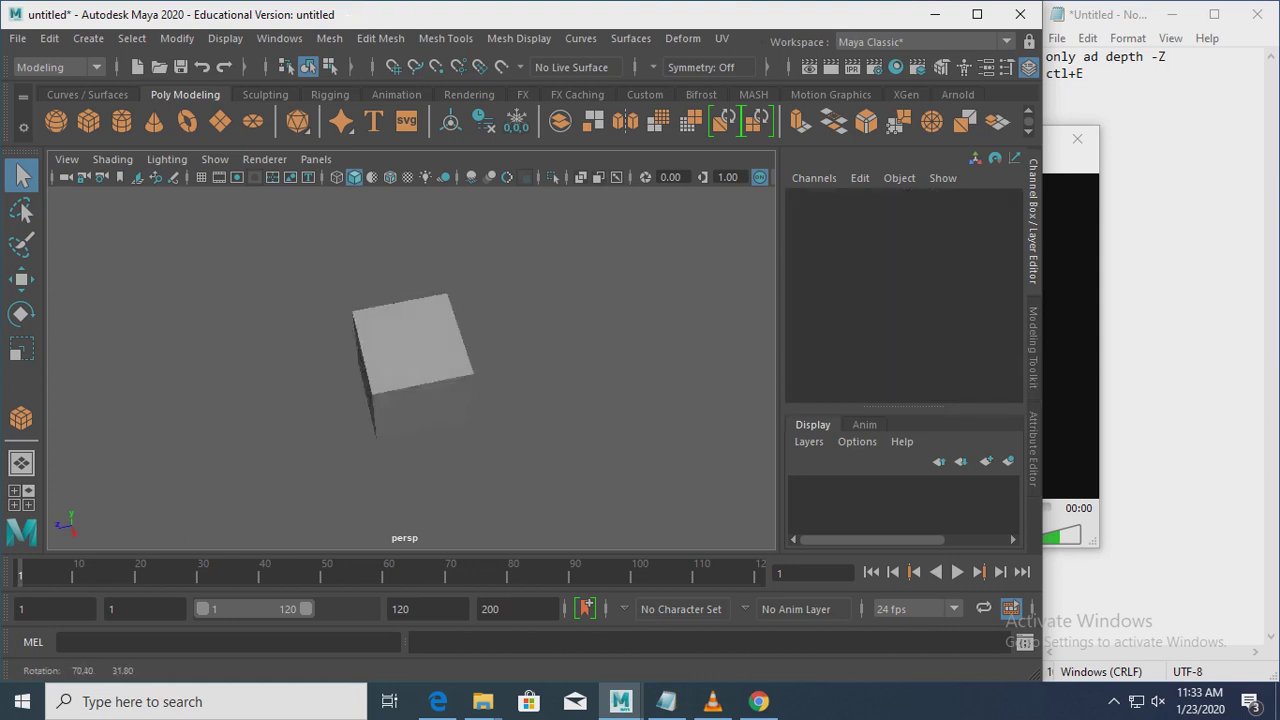
{"action": "left_click", "coordinate": [410, 370]}
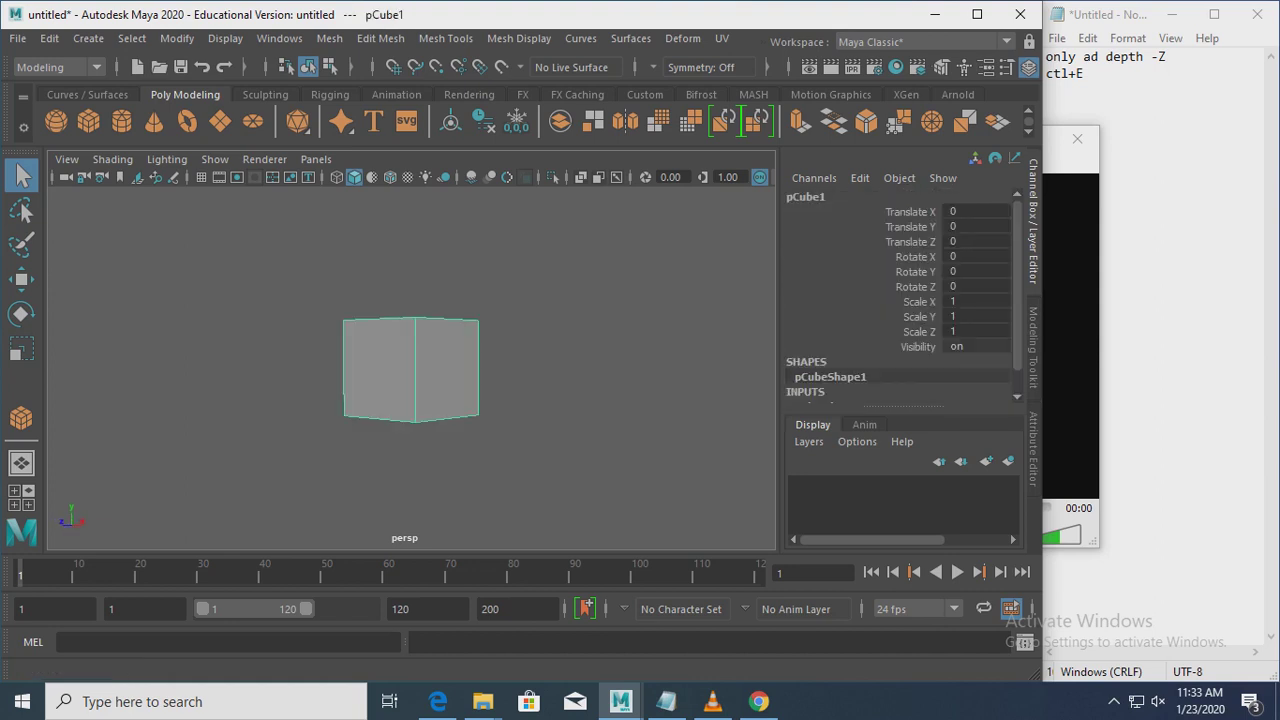
{"action": "left_click", "coordinate": [445, 38]}
{"action": "mouse_move", "coordinate": [380, 38]}
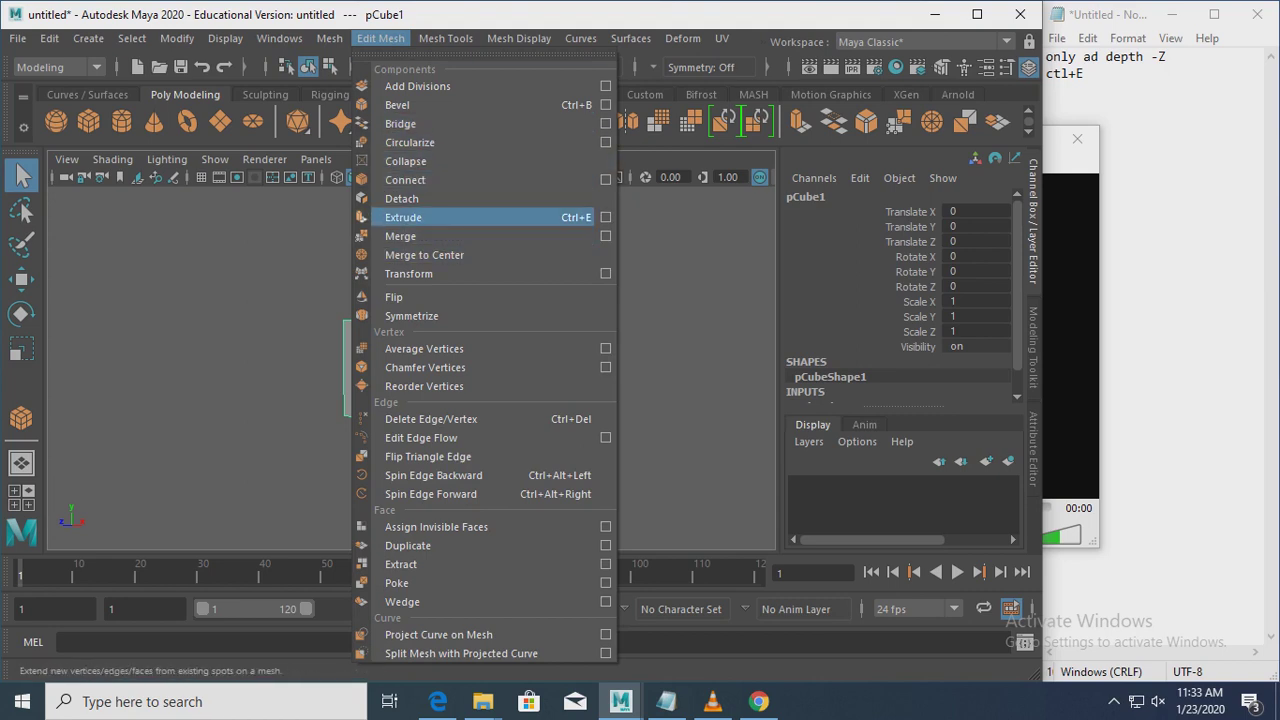
Step: Try an Edit Mesh > Extrude on the cube, pushing the new face slightly inward
{"action": "left_click", "coordinate": [410, 217]}
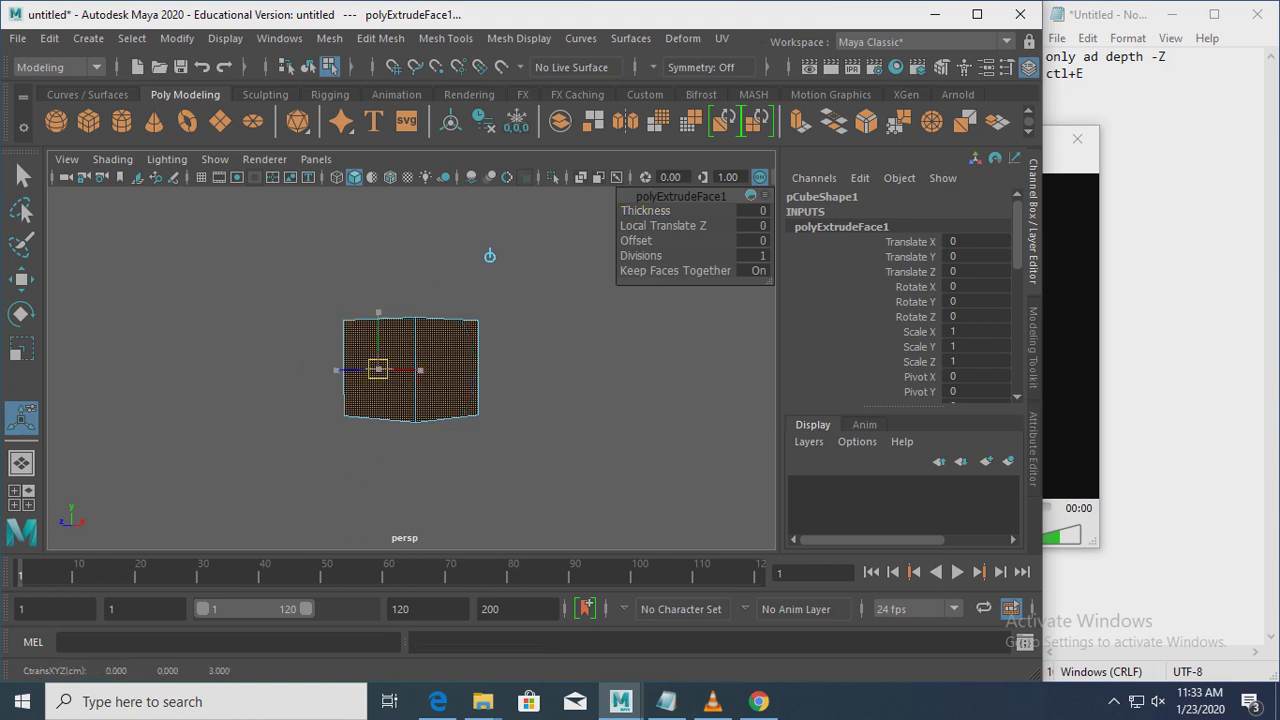
{"action": "mouse_move", "coordinate": [380, 370]}
{"action": "left_mouse_down", "text": "alt"}
{"action": "mouse_move", "coordinate": [460, 365]}
{"action": "mouse_move", "coordinate": [336, 370]}
{"action": "left_mouse_up", "text": "alt"}
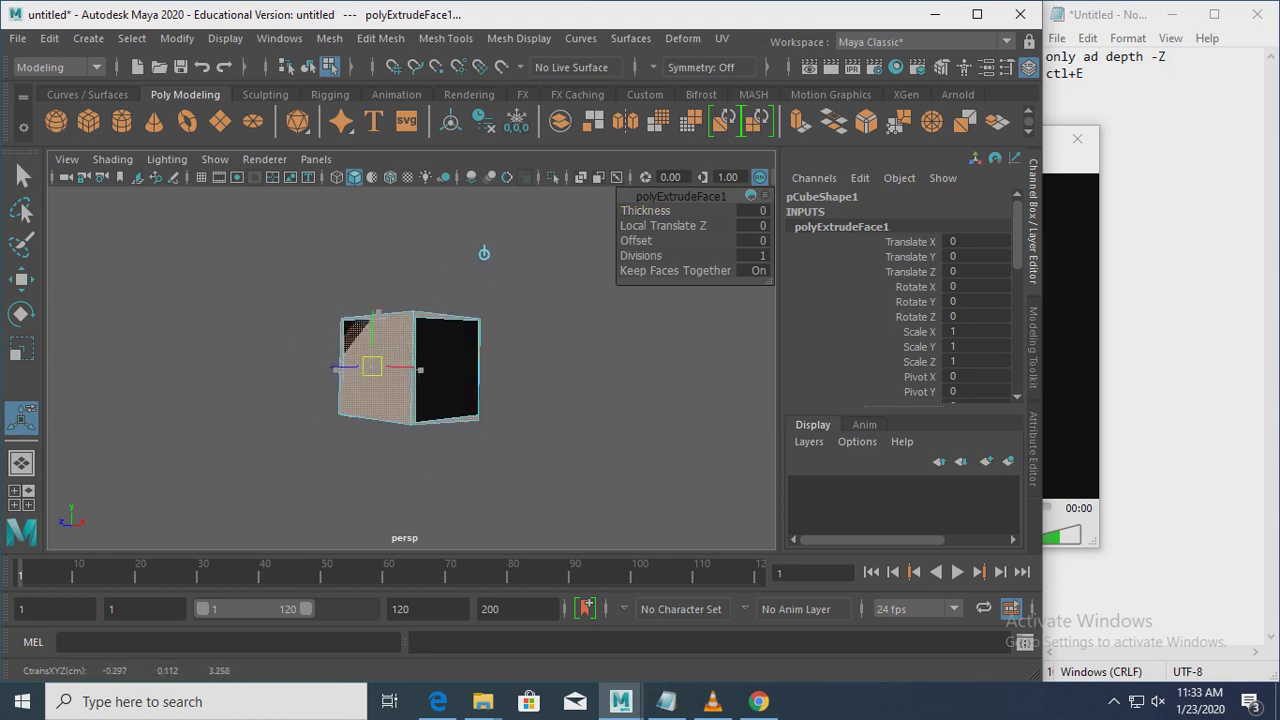
{"action": "left_click_drag", "start_coordinate": [496, 243], "coordinate": [494, 249], "text": "alt"}
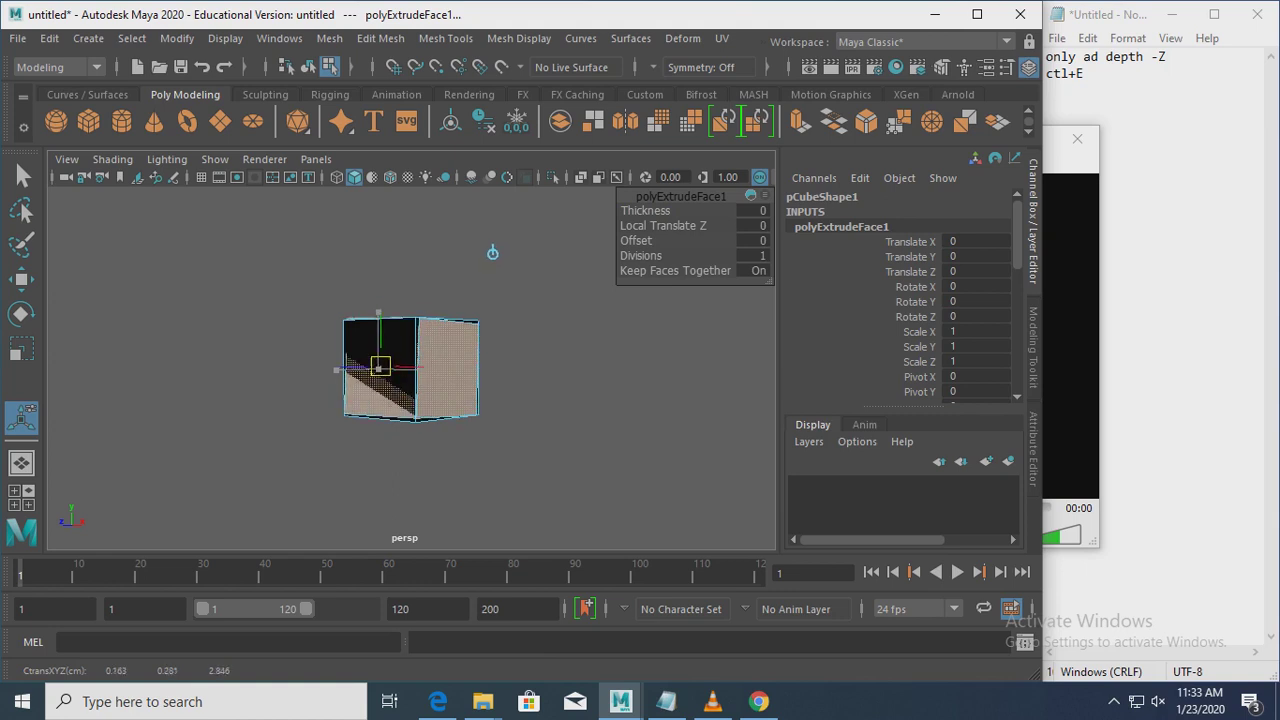
{"action": "middle_click_drag", "start_coordinate": [492, 251], "coordinate": [491, 255]}
Step: Undo the trial extrusion and return to the default perspective view
{"action": "key", "text": "ctrl+z"}
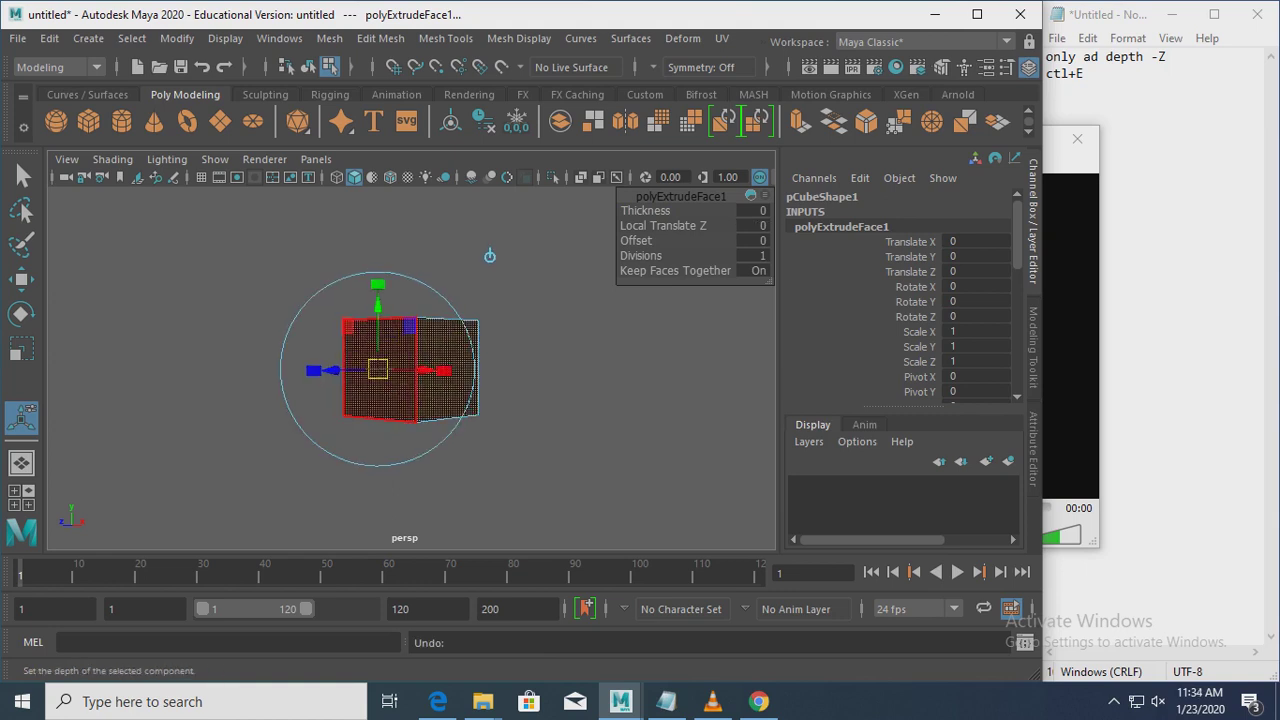
{"action": "key", "text": "ctrl+z"}
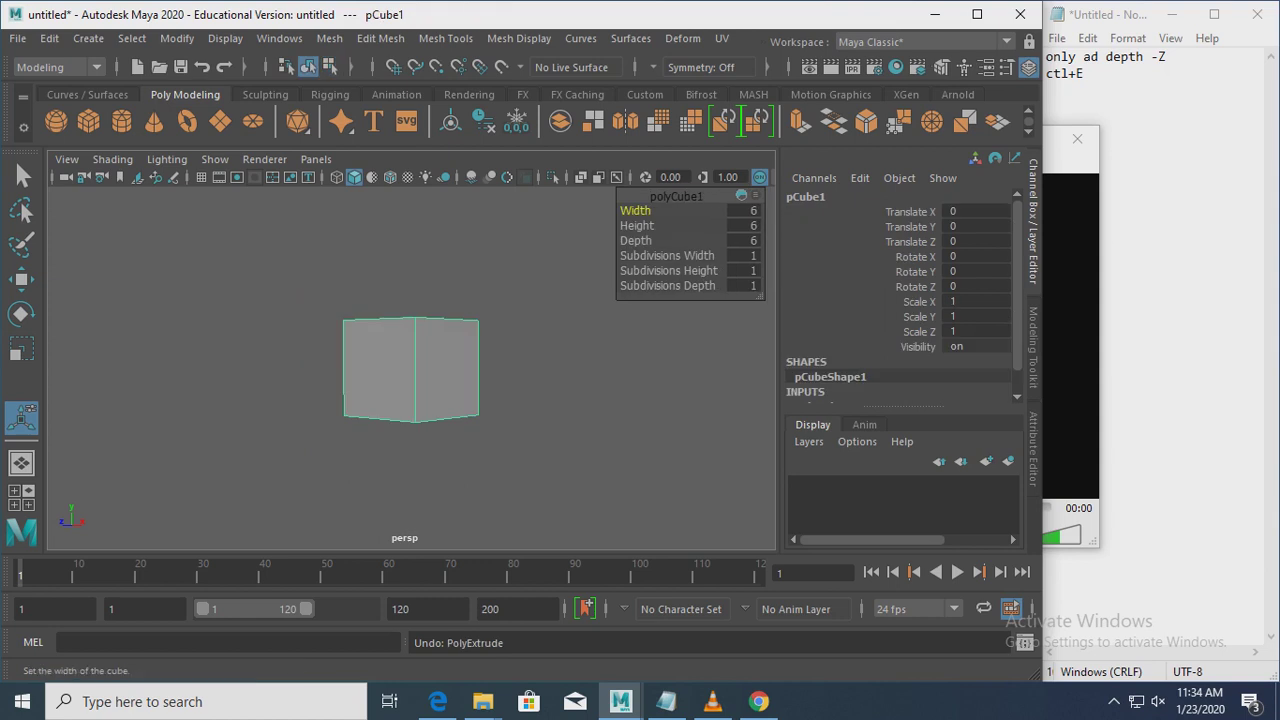
{"action": "key", "text": "ctrl+z"}
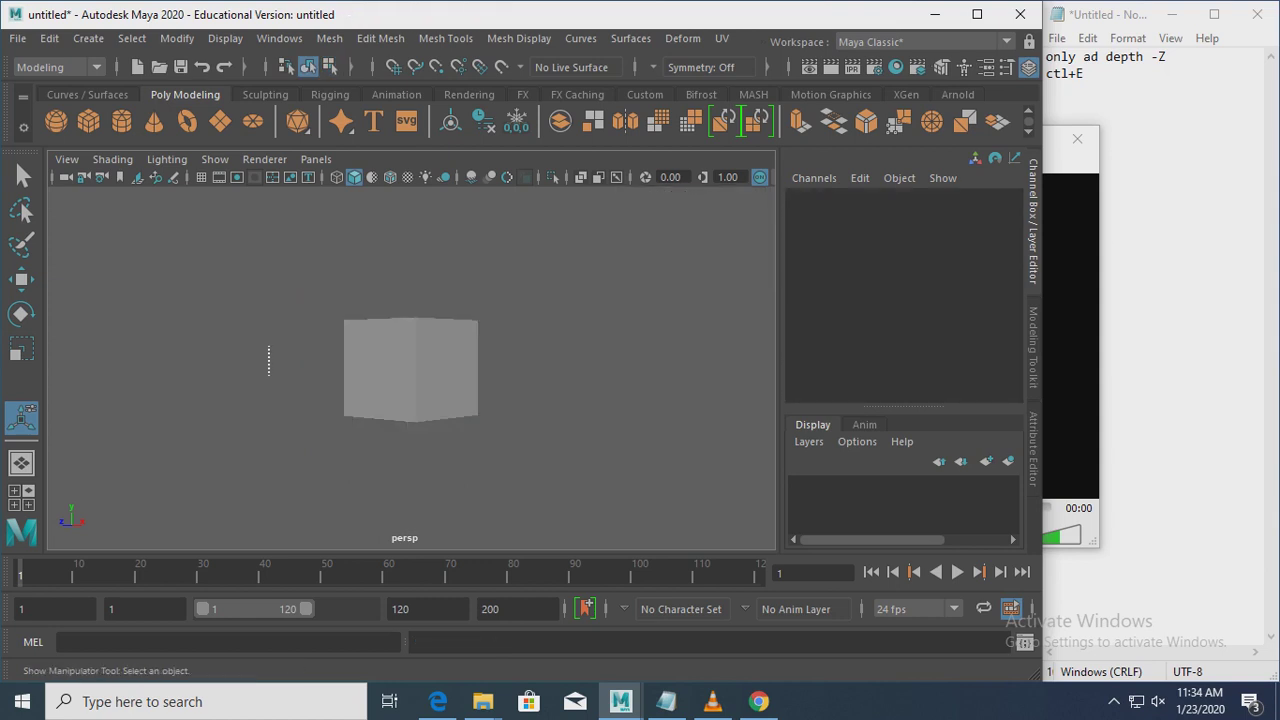
{"action": "key", "text": "ctrl+z"}
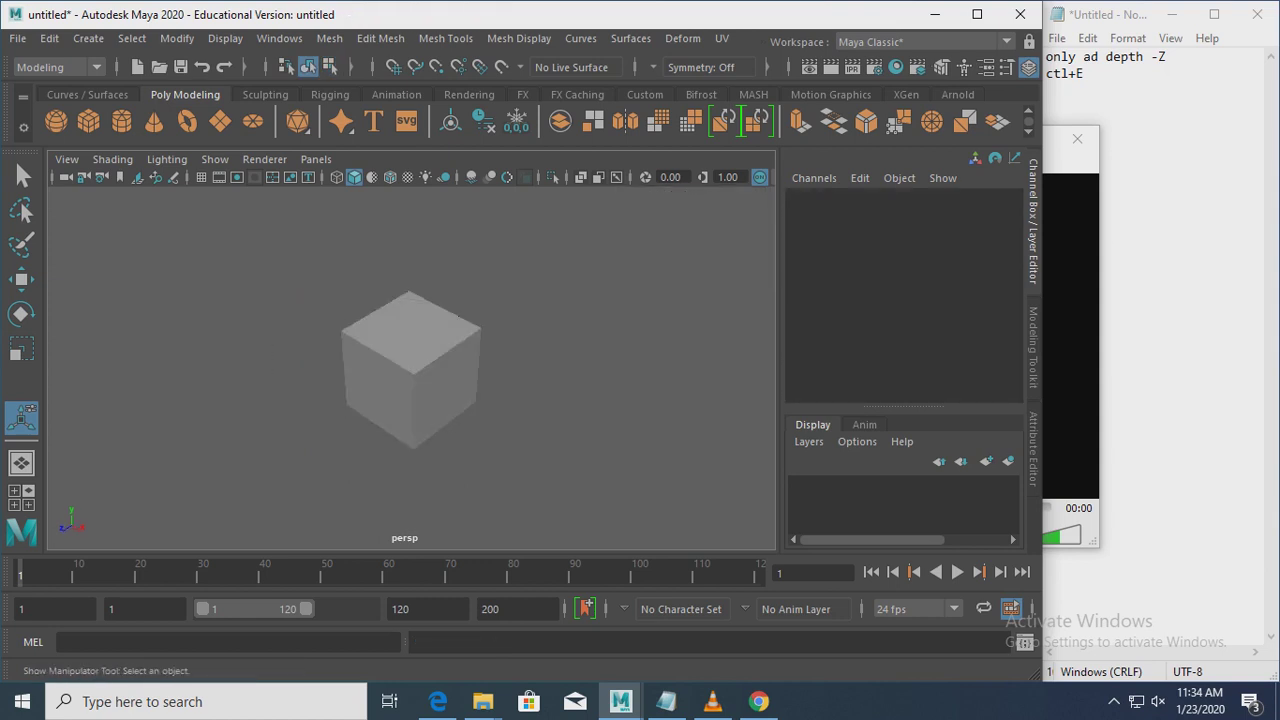
Step: Select the cube's left and right faces in face mode and switch to the Move Tool
{"action": "key", "text": "ctrl+z"}
{"action": "right_click_drag", "start_coordinate": [388, 263], "coordinate": [468, 234]}
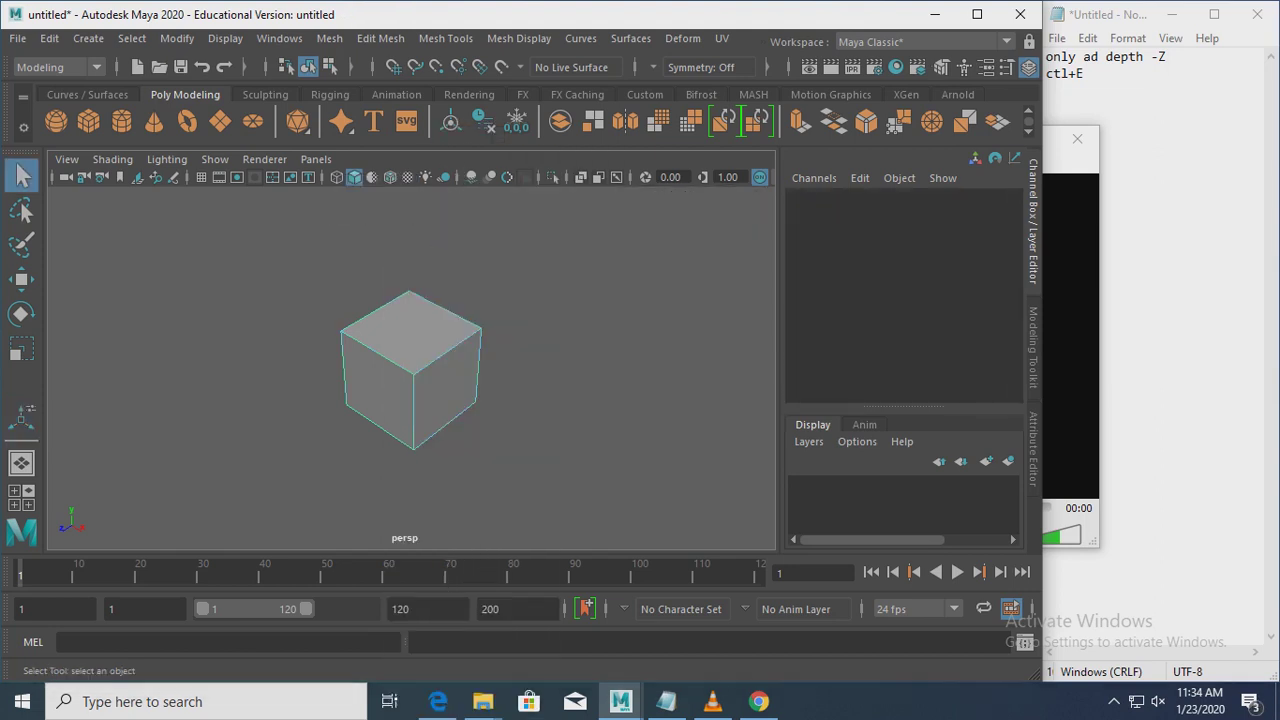
{"action": "left_click", "coordinate": [378, 388]}
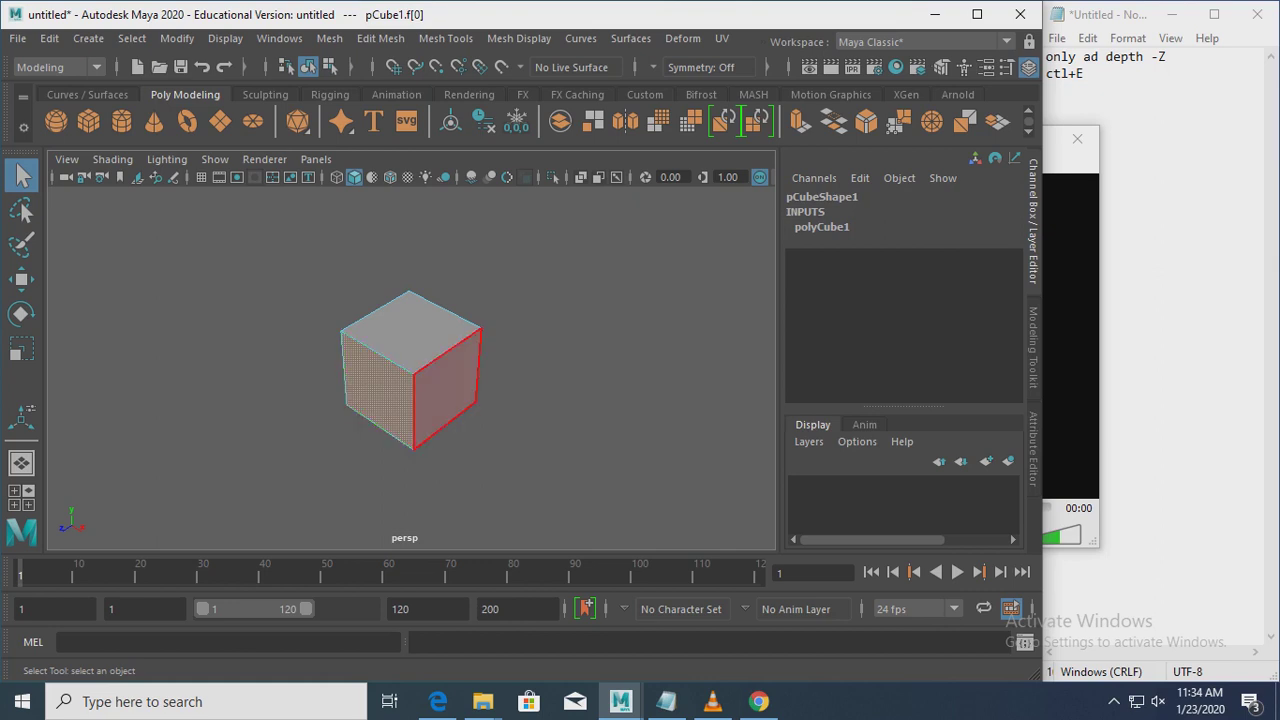
{"action": "left_click", "coordinate": [447, 385], "text": "shift"}
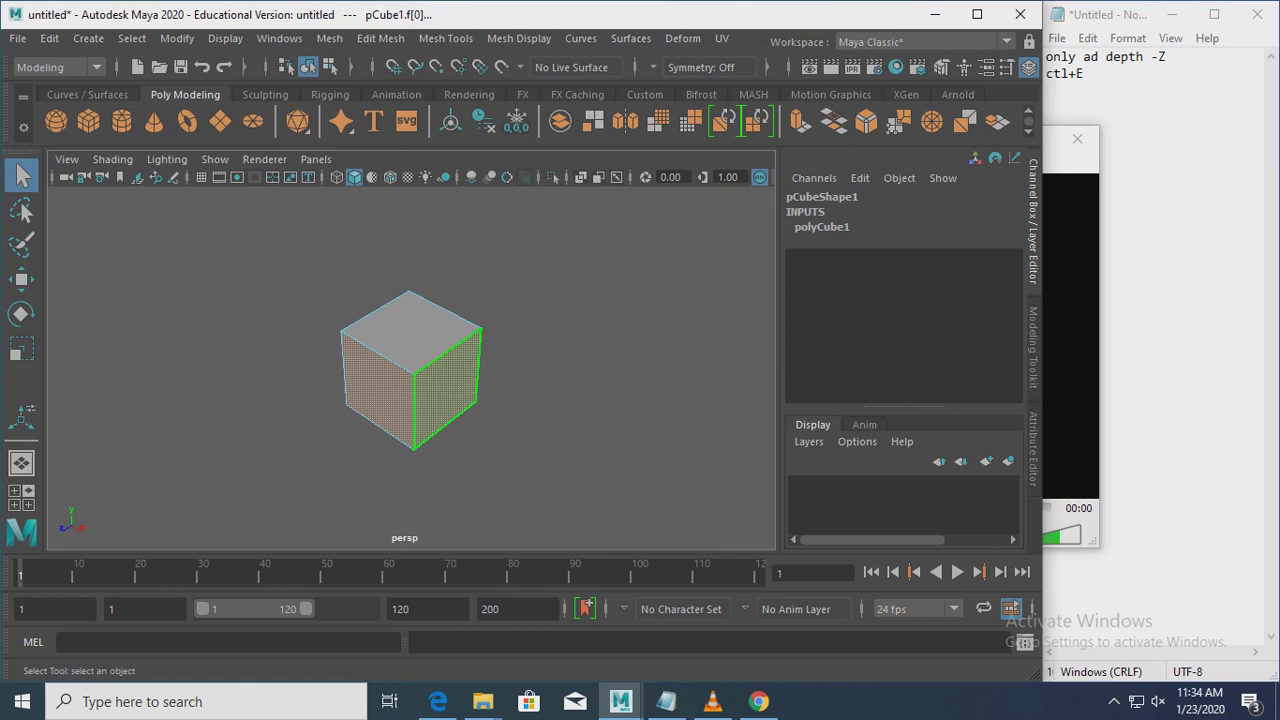
{"action": "key", "text": "ctrl+e"}
{"action": "right_click", "coordinate": [431, 340]}
{"action": "key", "text": "w"}
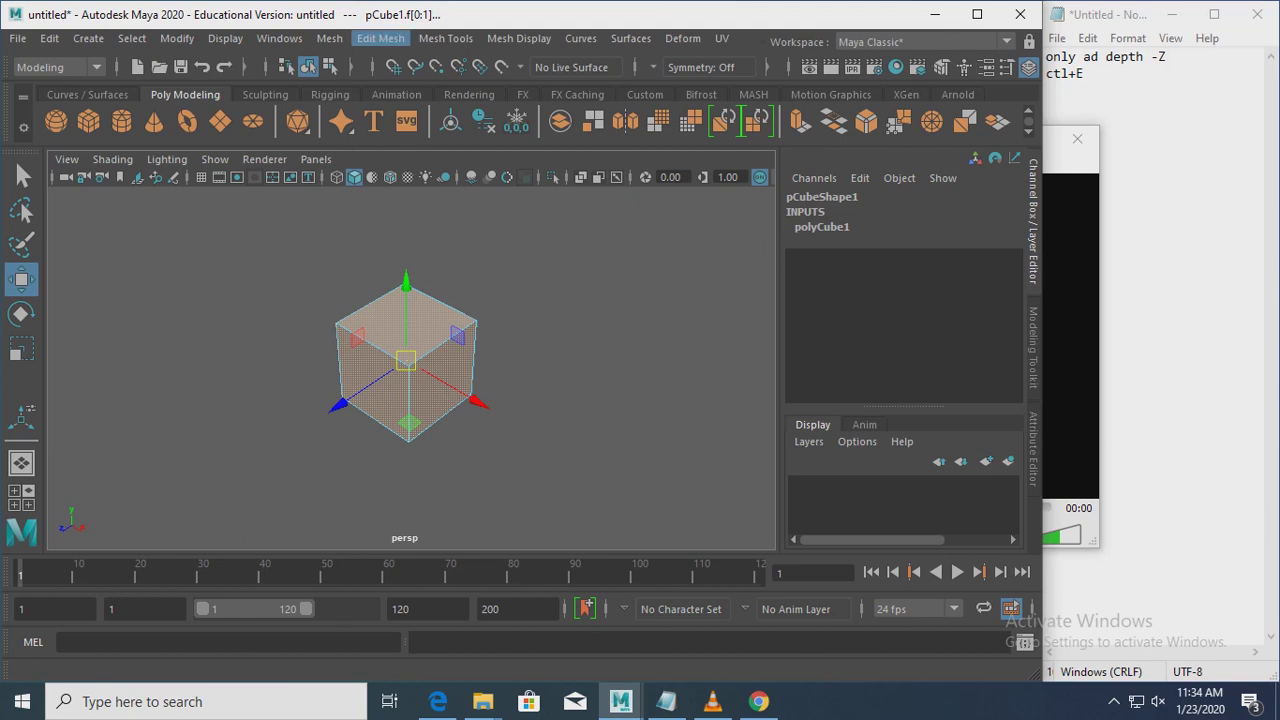
Step: Extrude the two selected faces, drag them out, then undo back to the plain cube
{"action": "left_click", "coordinate": [380, 38]}
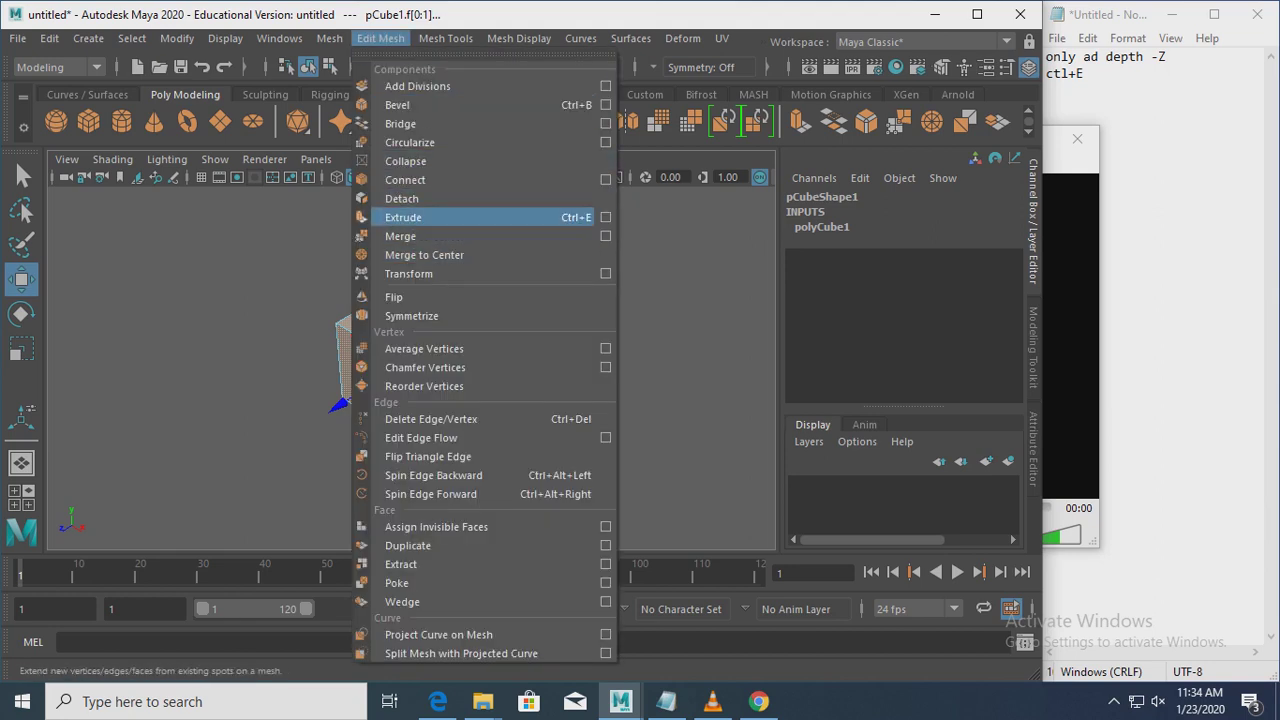
{"action": "left_click", "coordinate": [403, 217]}
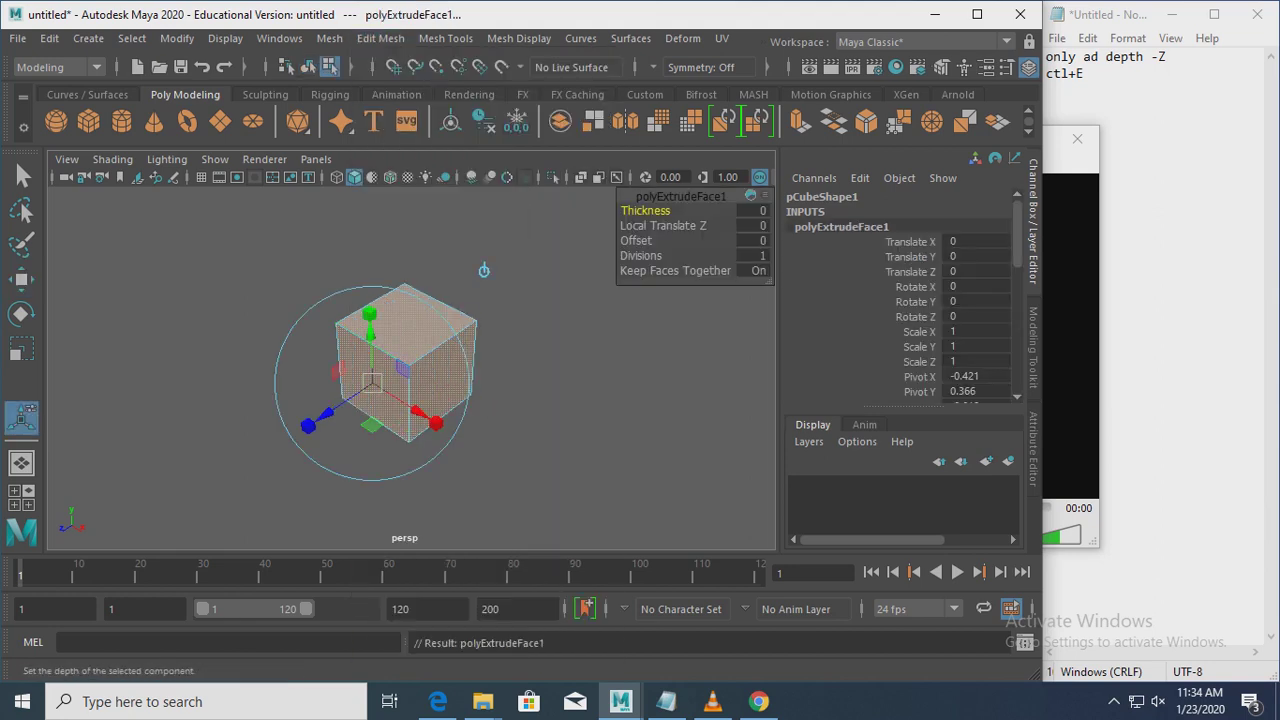
{"action": "left_click_drag", "start_coordinate": [371, 381], "coordinate": [321, 411]}
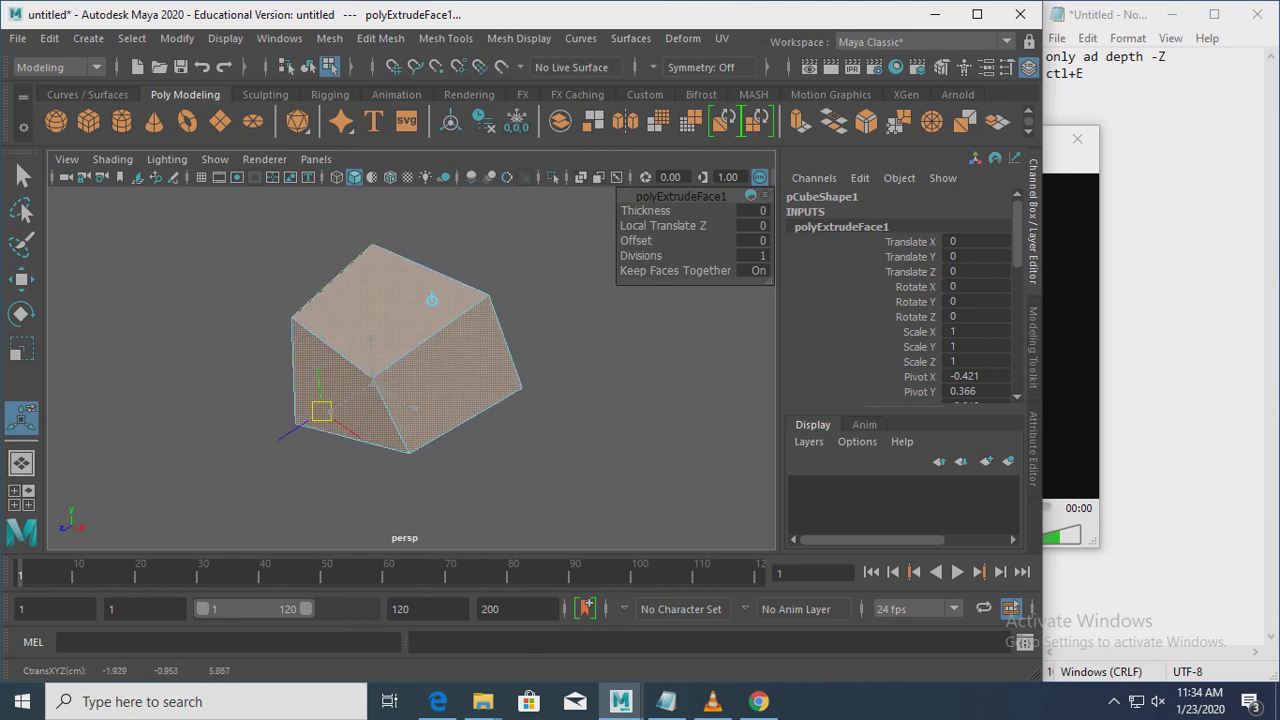
{"action": "middle_click_drag", "start_coordinate": [431, 299], "coordinate": [507, 258]}
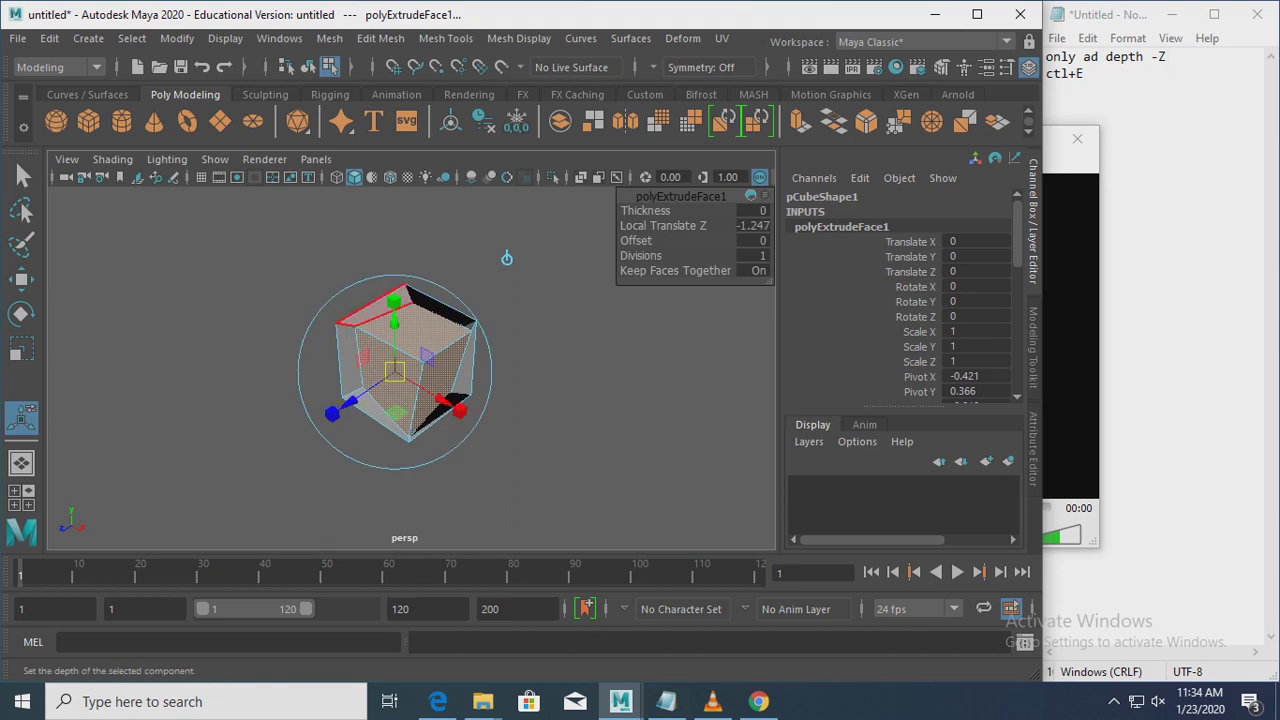
{"action": "key", "text": "ctrl+z"}
{"action": "key", "text": "ctrl+z"}
{"action": "key", "text": "ctrl+z"}
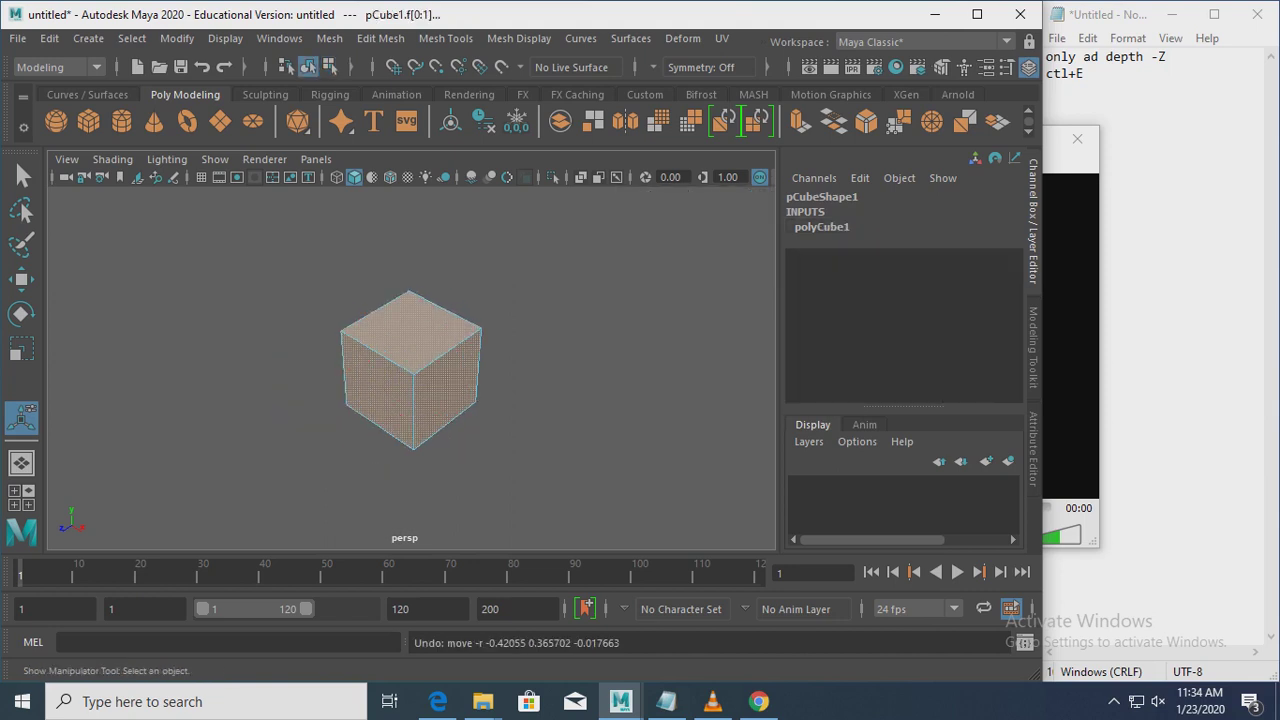
{"action": "key", "text": "ctrl+z"}
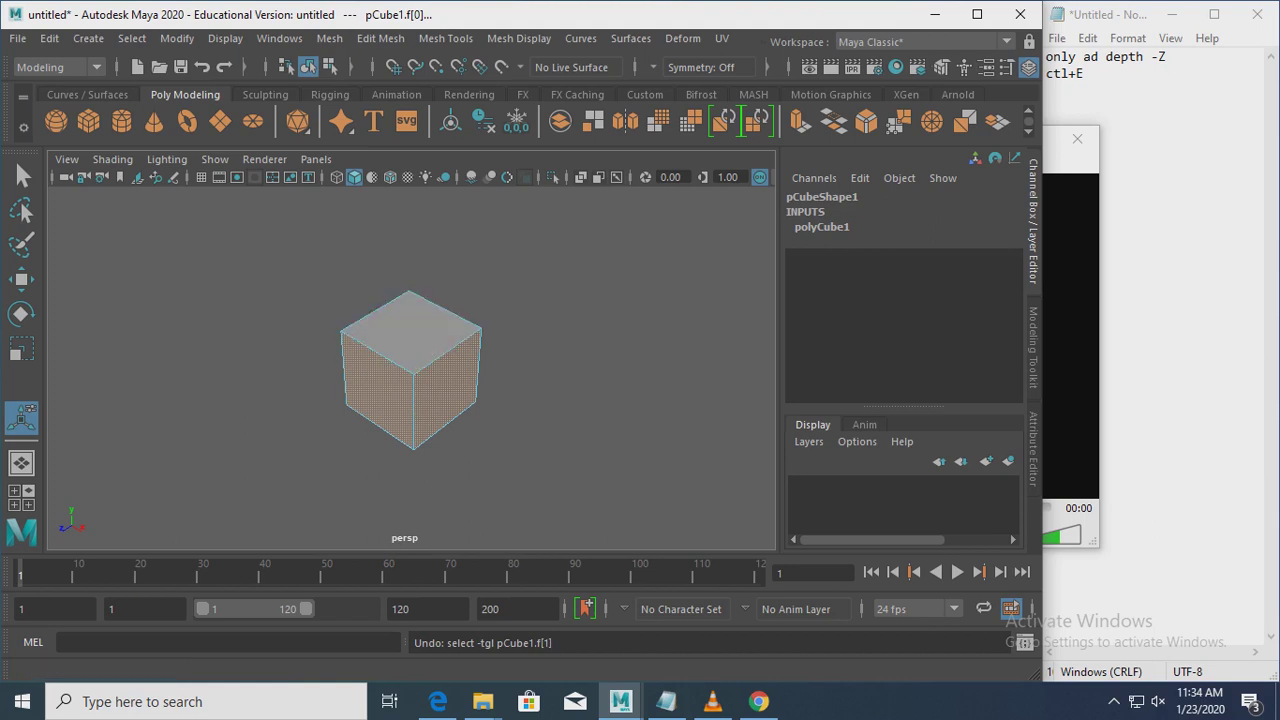
Step: Extrude the selected faces to Local Translate Z 4.724, forming a long wedge-shaped block
{"action": "left_click", "coordinate": [381, 38]}
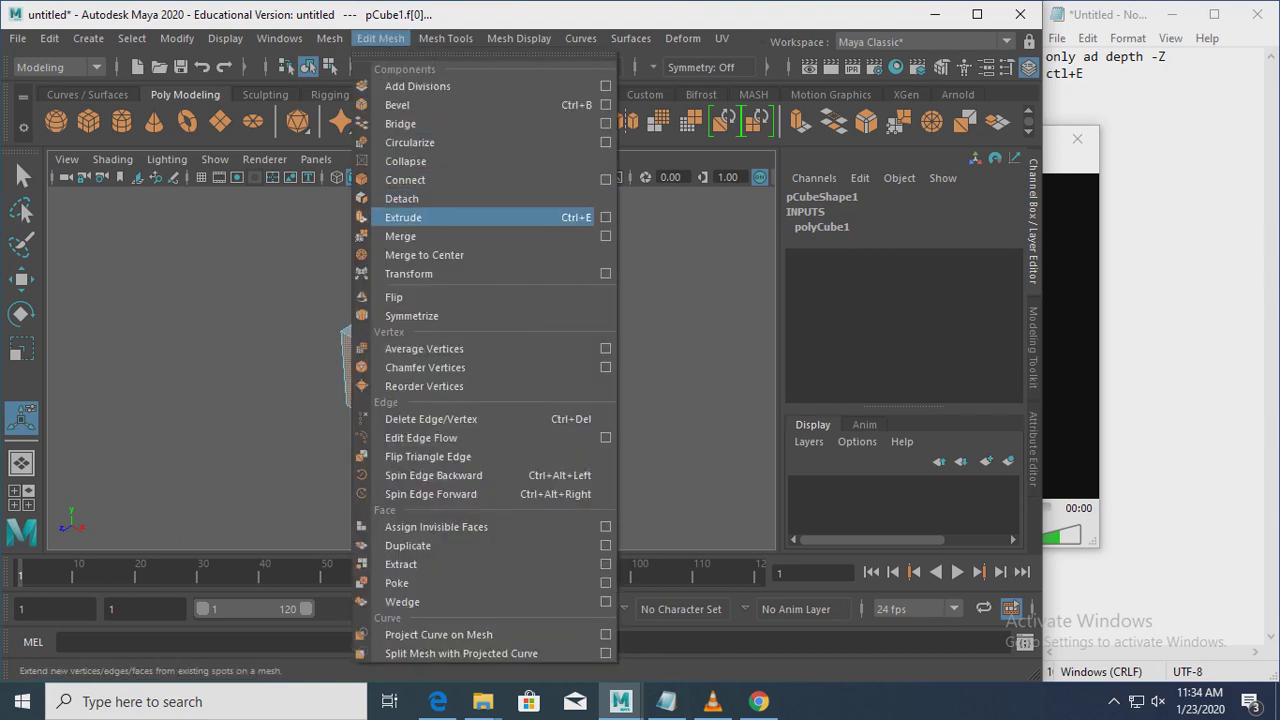
{"action": "left_click", "coordinate": [403, 217]}
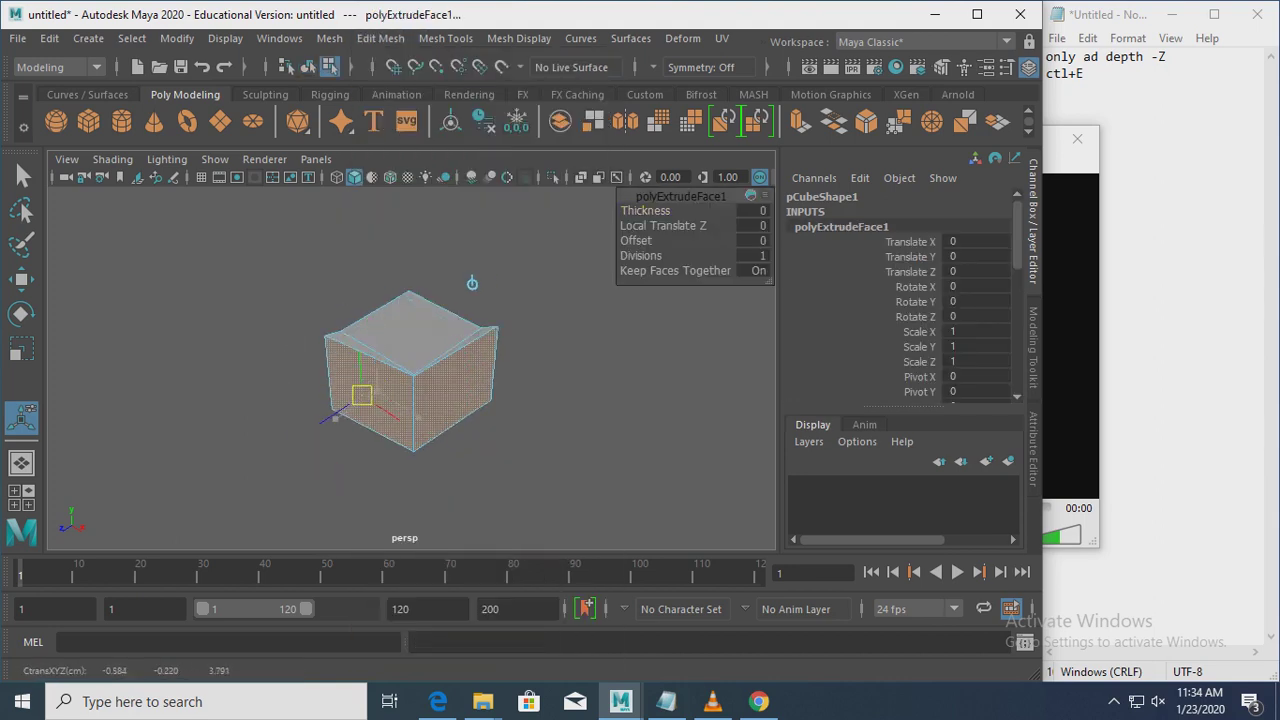
{"action": "left_click_drag", "start_coordinate": [472, 283], "coordinate": [396, 315]}
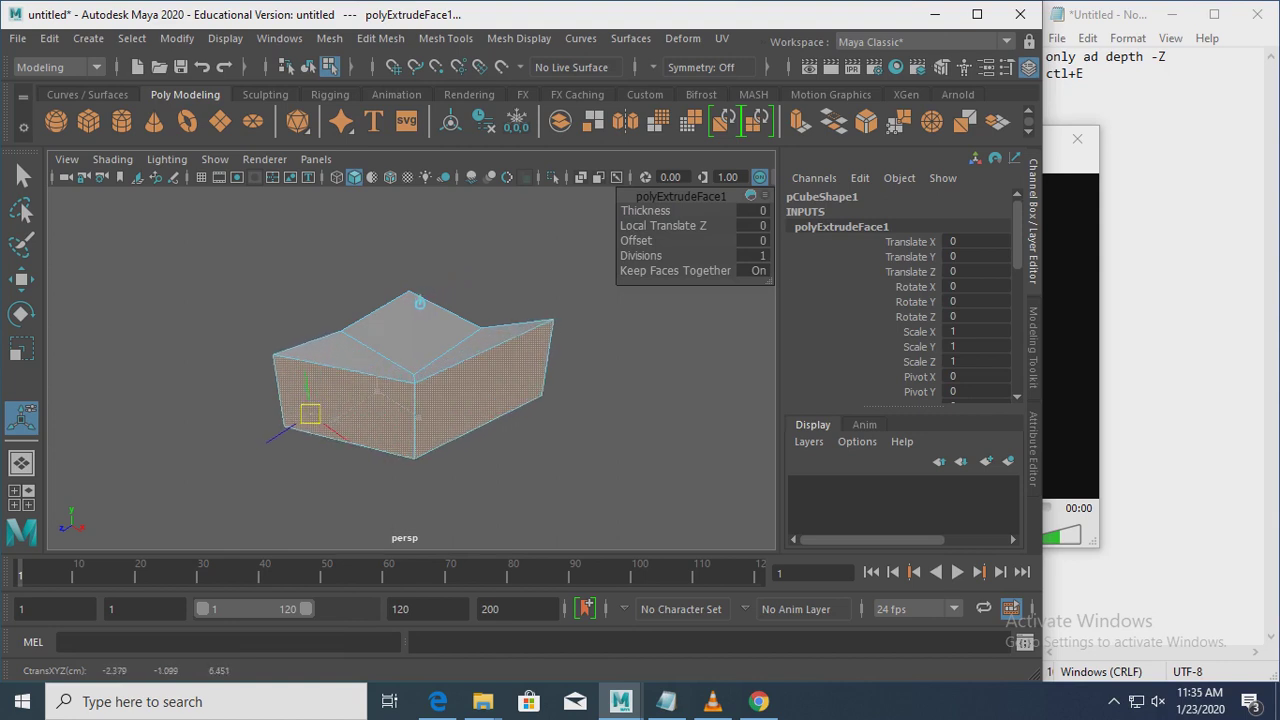
{"action": "left_click", "coordinate": [396, 315]}
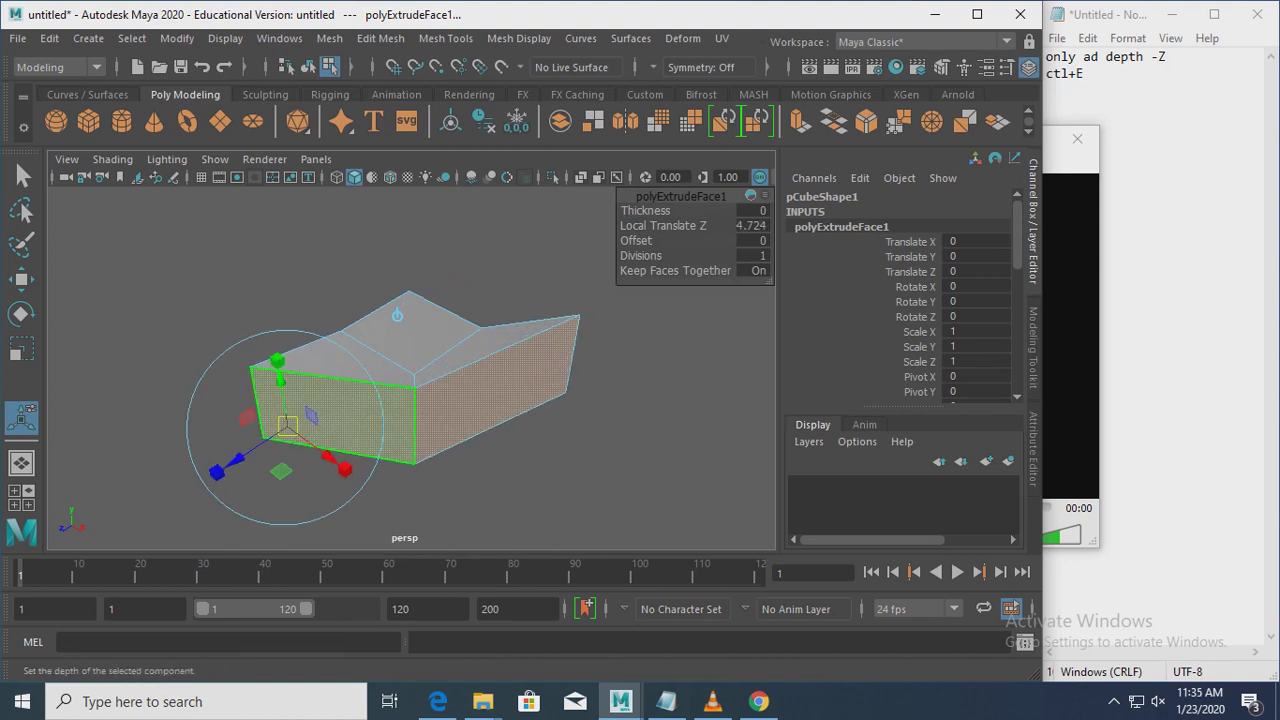
{"action": "left_click", "coordinate": [380, 38]}
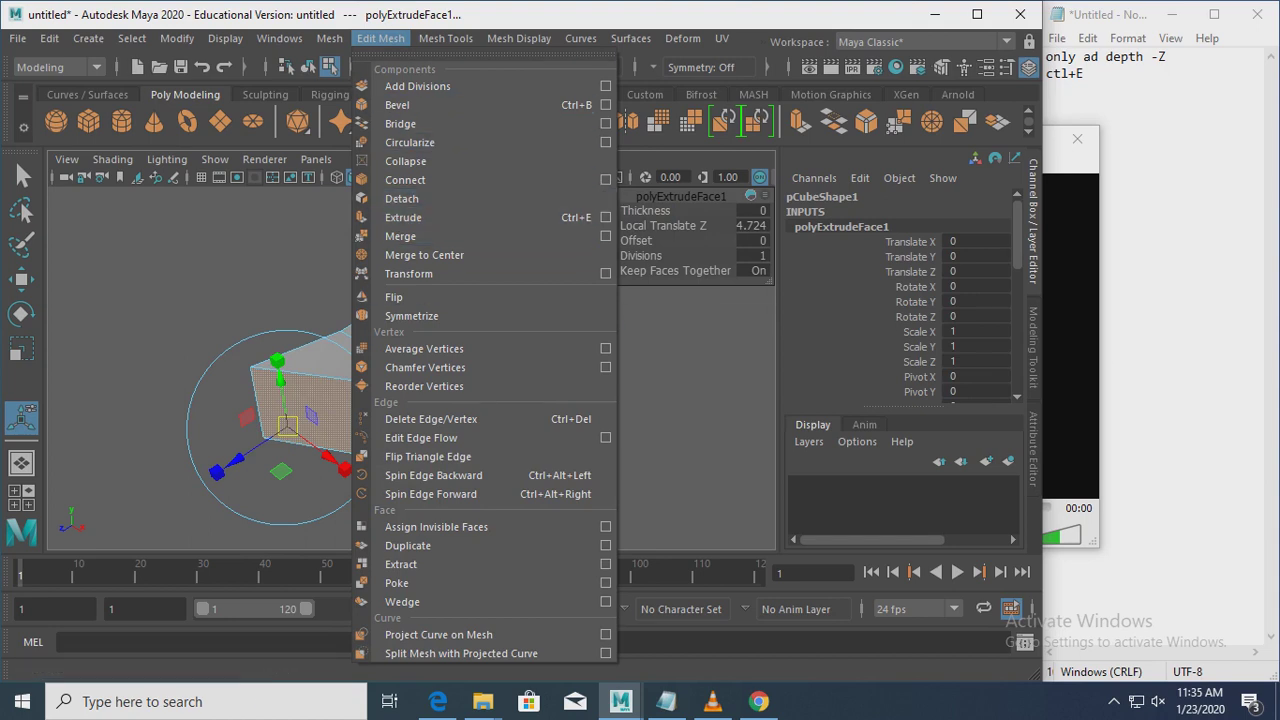
{"action": "left_click", "coordinate": [335, 358]}
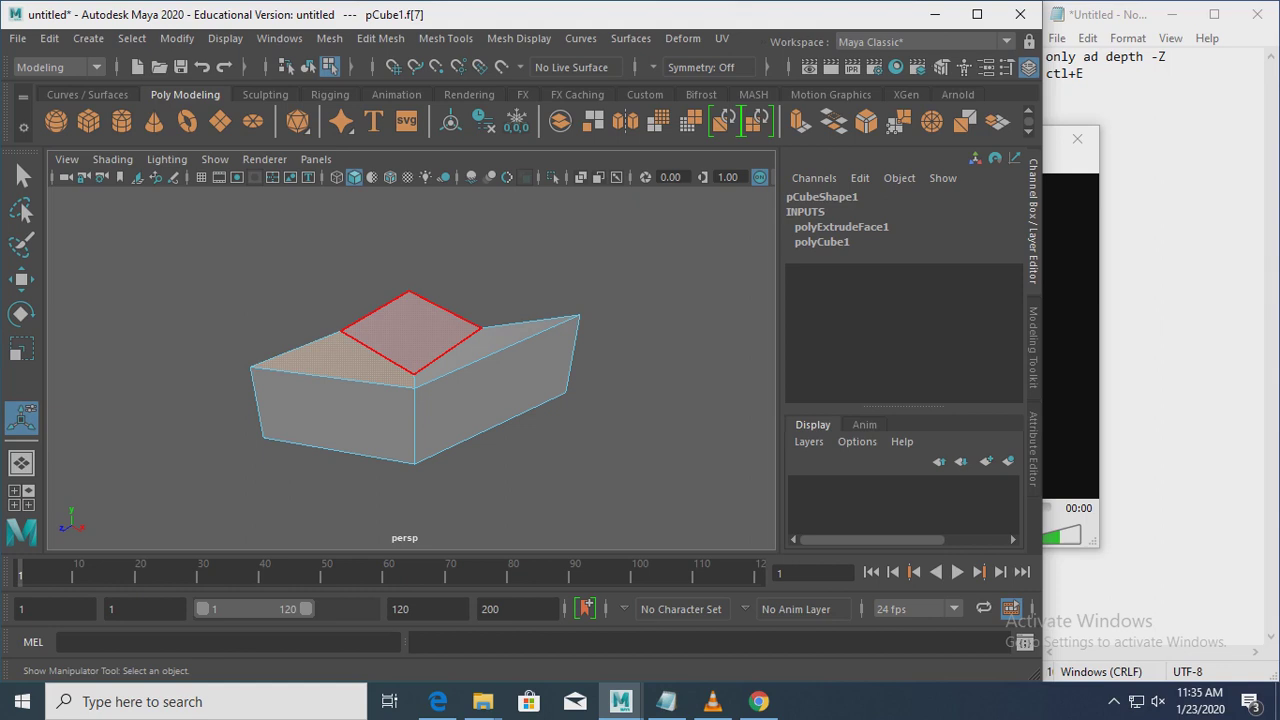
Step: Select the top face of the extruded block
{"action": "left_click", "coordinate": [410, 332]}
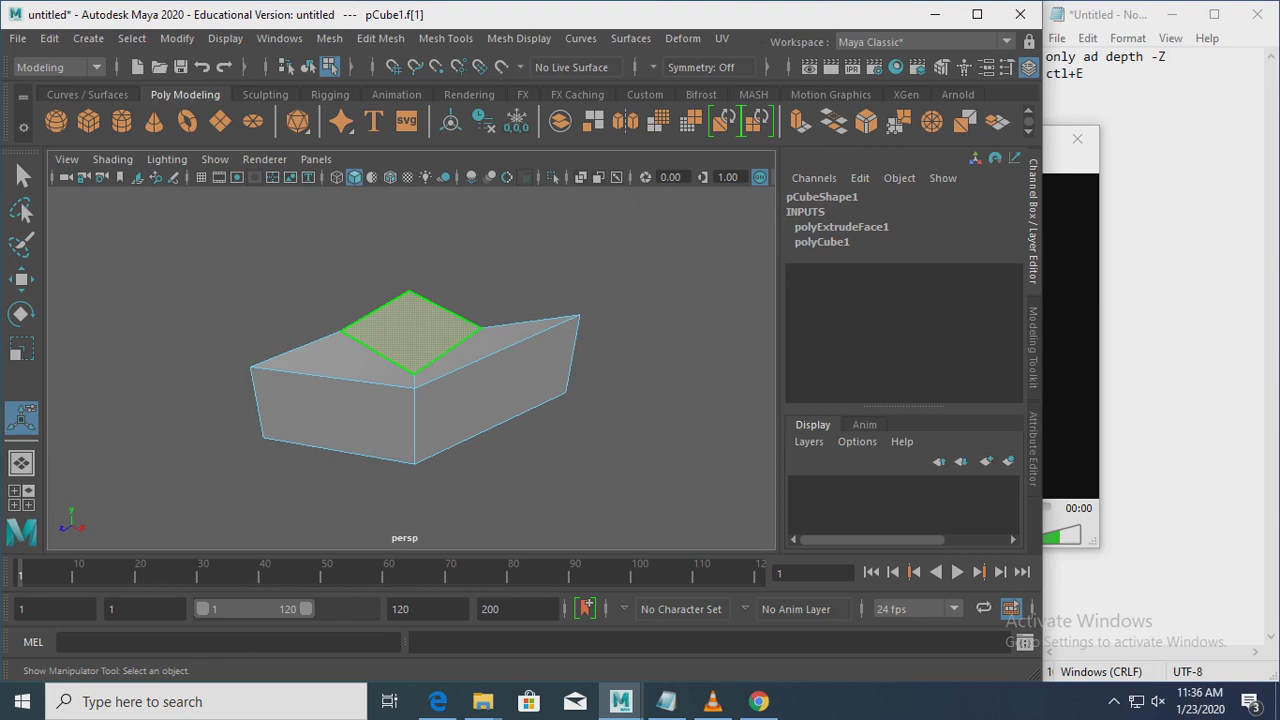
Step: Extrude the block's left end face 0.829 units and stack a second extrusion on it
{"action": "left_click_drag", "start_coordinate": [415, 380], "coordinate": [480, 380], "text": "alt"}
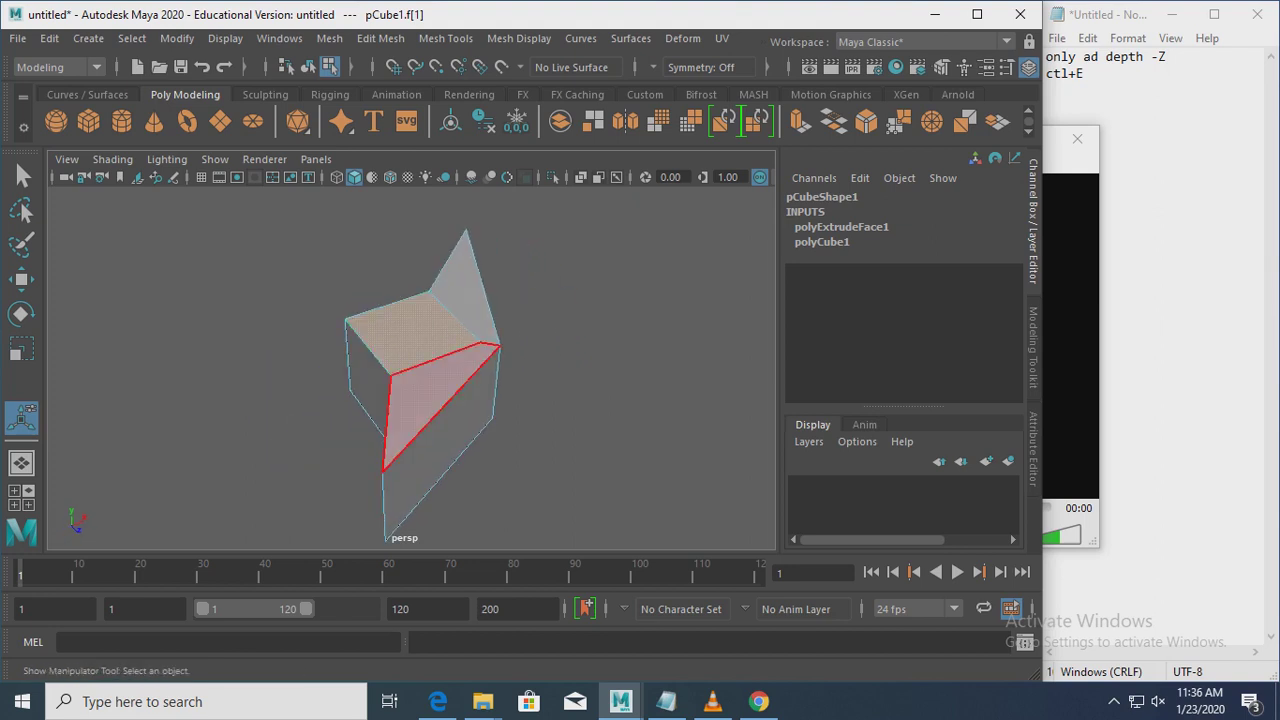
{"action": "left_click", "coordinate": [440, 450]}
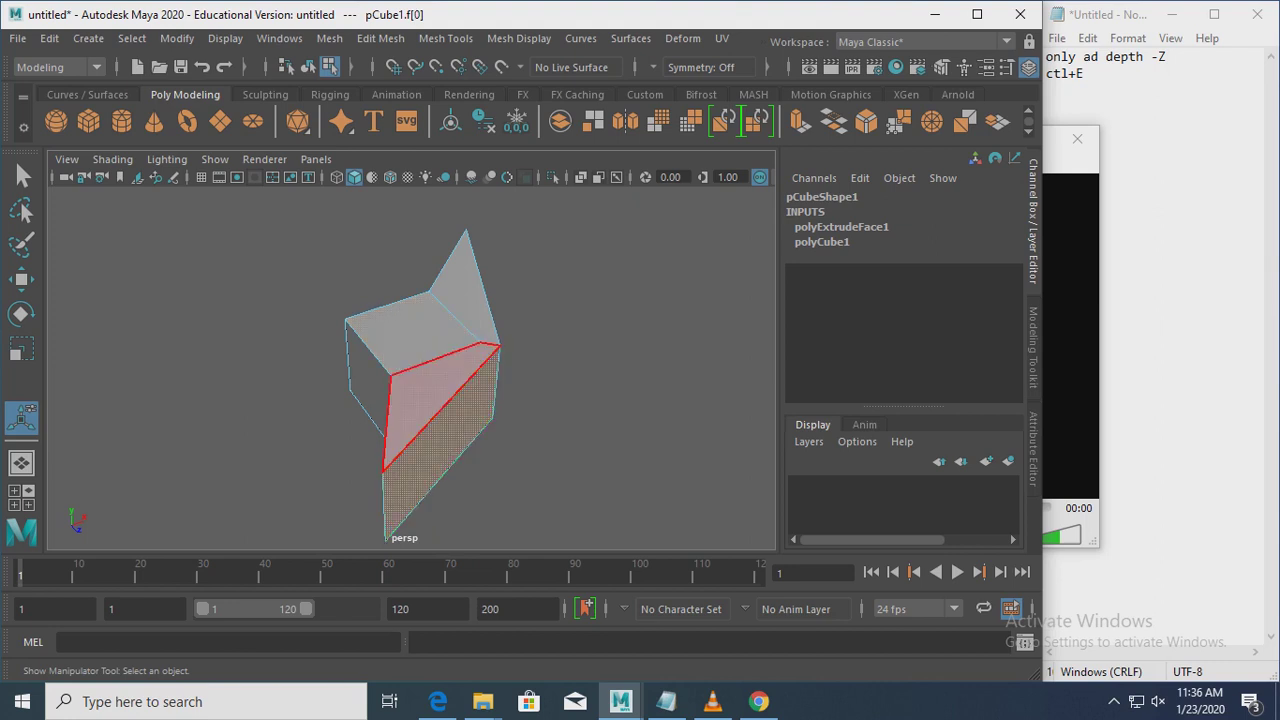
{"action": "left_click", "coordinate": [366, 380]}
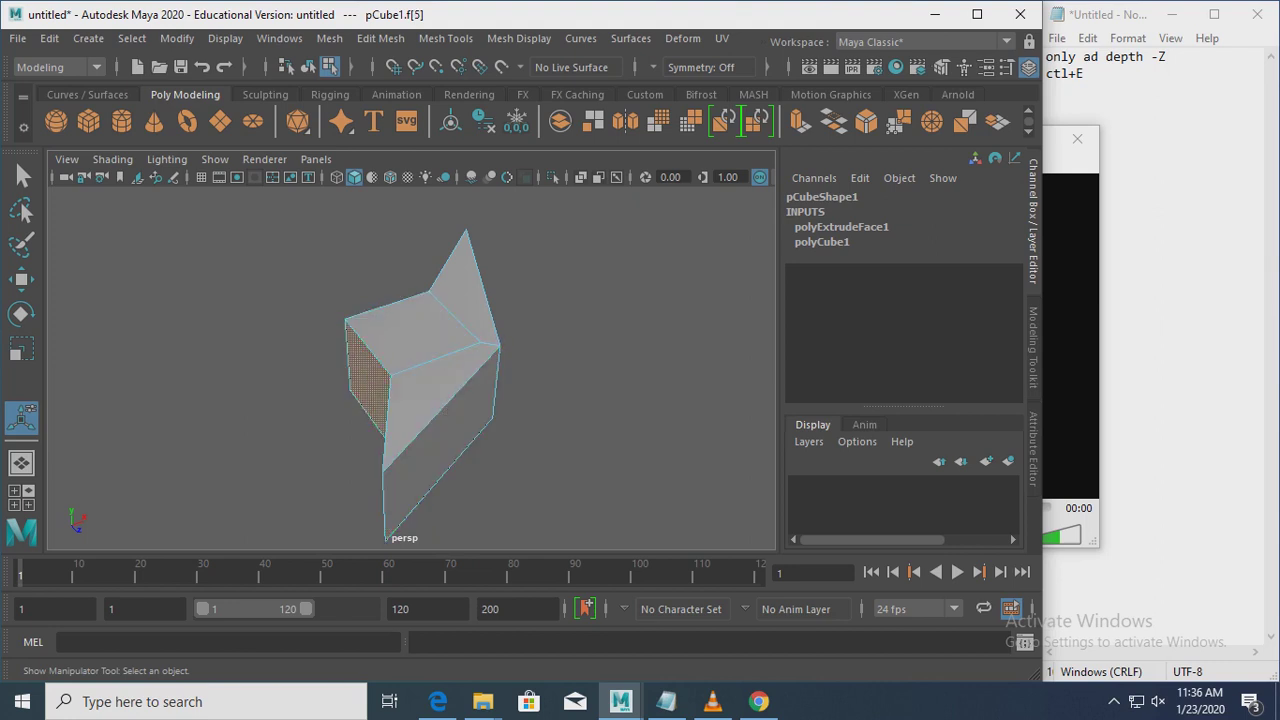
{"action": "left_click_drag", "start_coordinate": [440, 420], "coordinate": [500, 410], "text": "alt"}
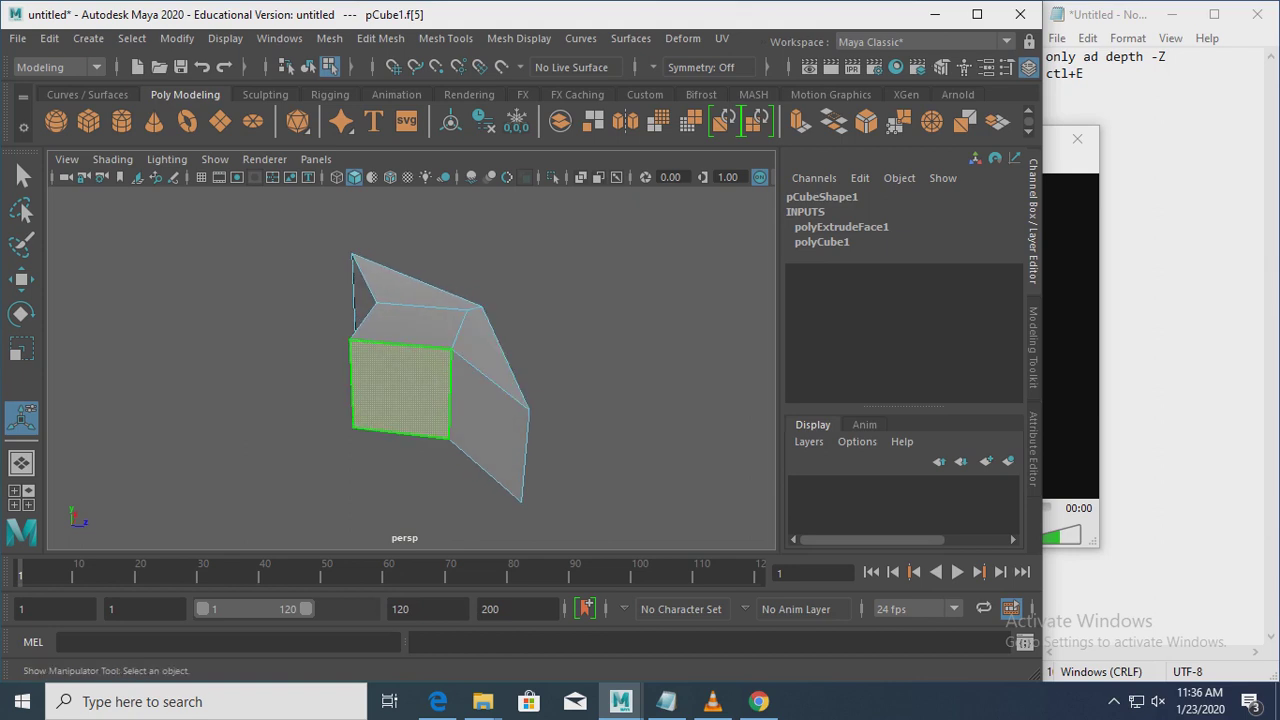
{"action": "left_click", "coordinate": [380, 38]}
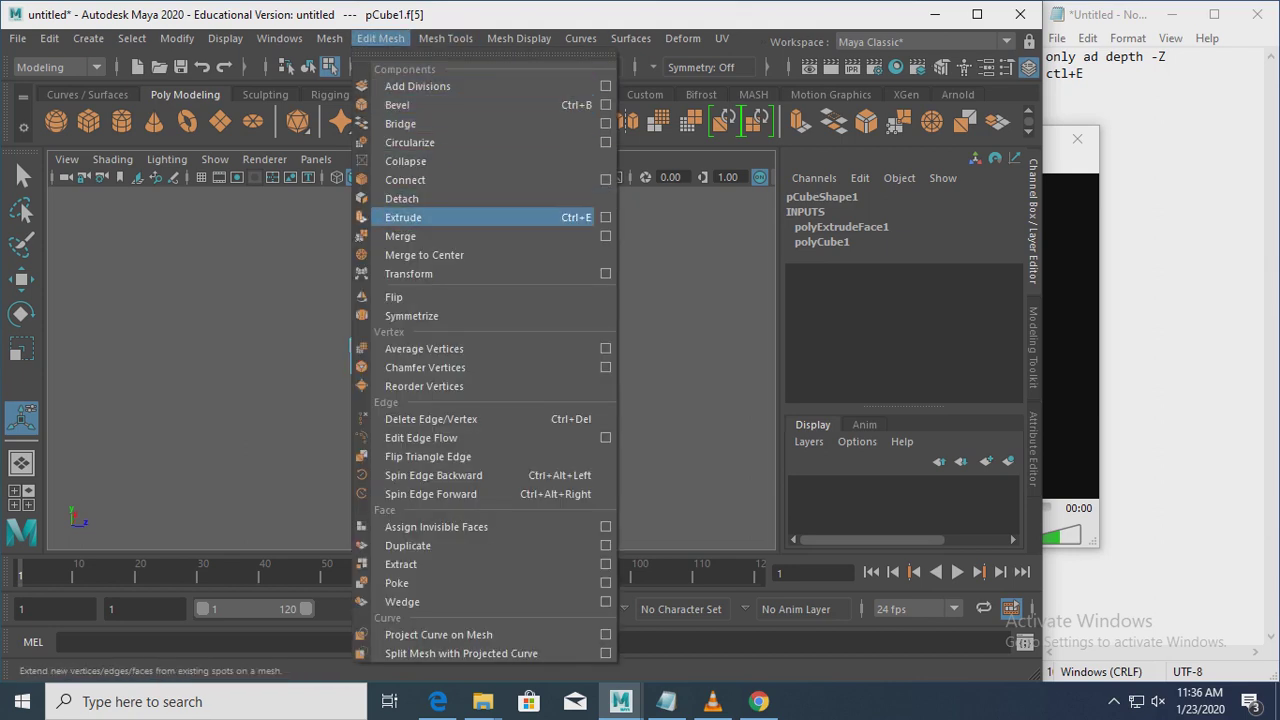
{"action": "left_click", "coordinate": [450, 217]}
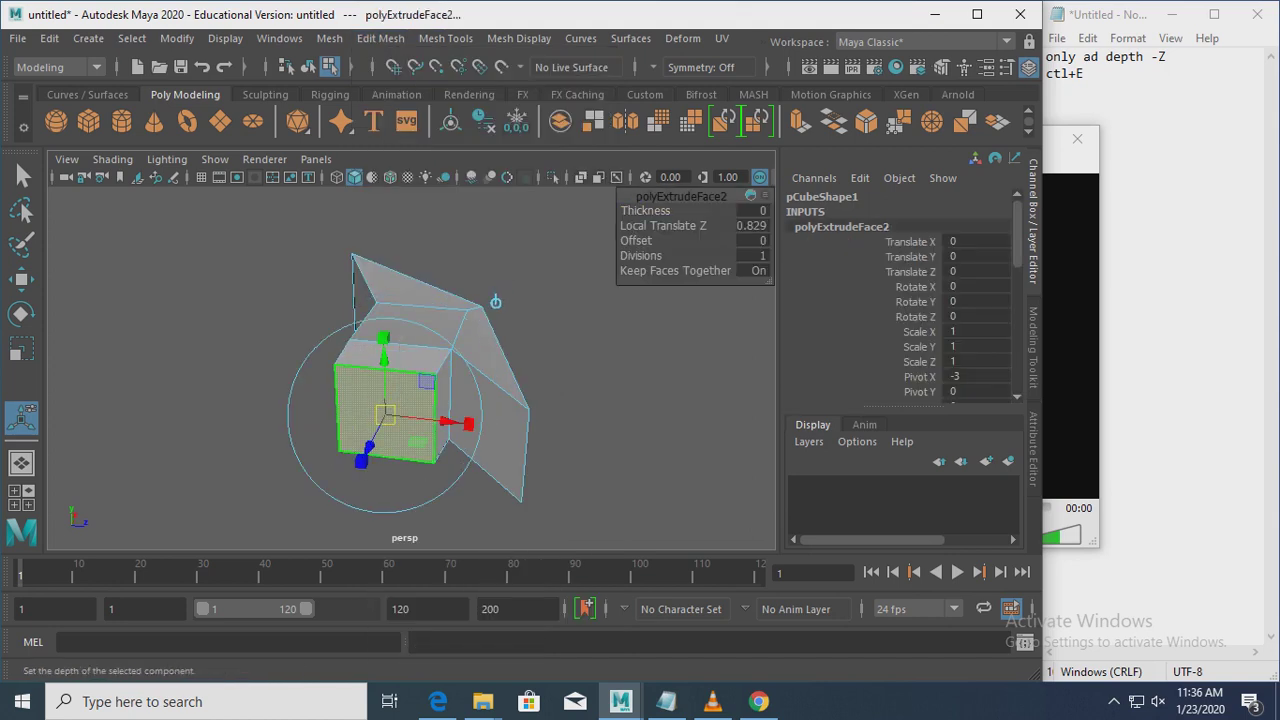
{"action": "key", "text": "ctrl+e"}
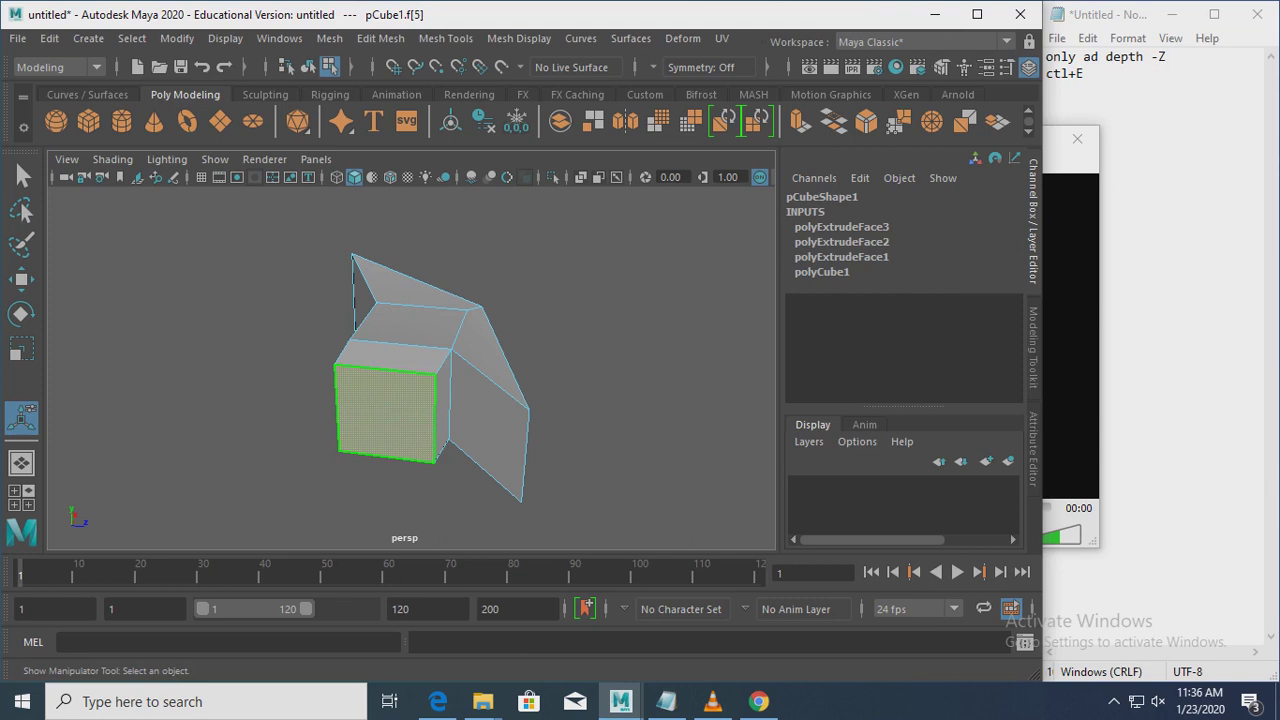
Step: Dismiss the accidentally opened Save As dialog without saving
{"action": "key", "text": "q"}
{"action": "key", "text": "ctrl+s"}
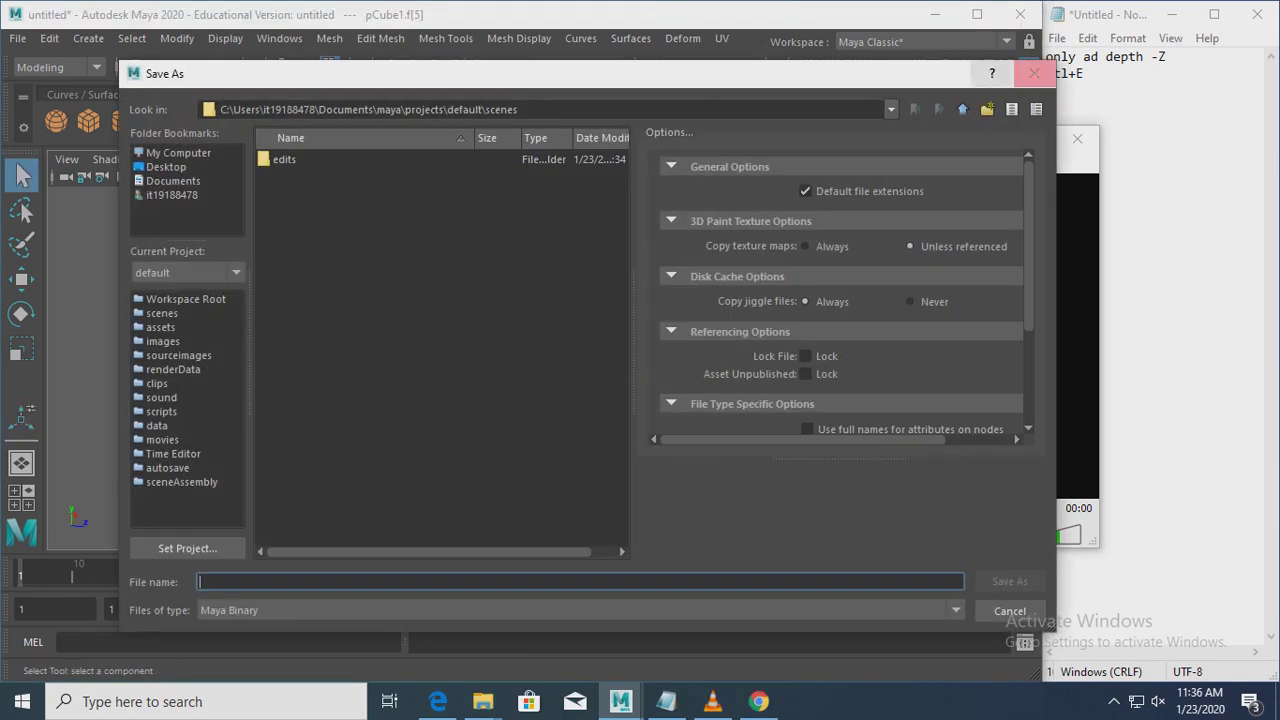
{"action": "key", "text": "Escape"}
{"action": "key", "text": "t"}
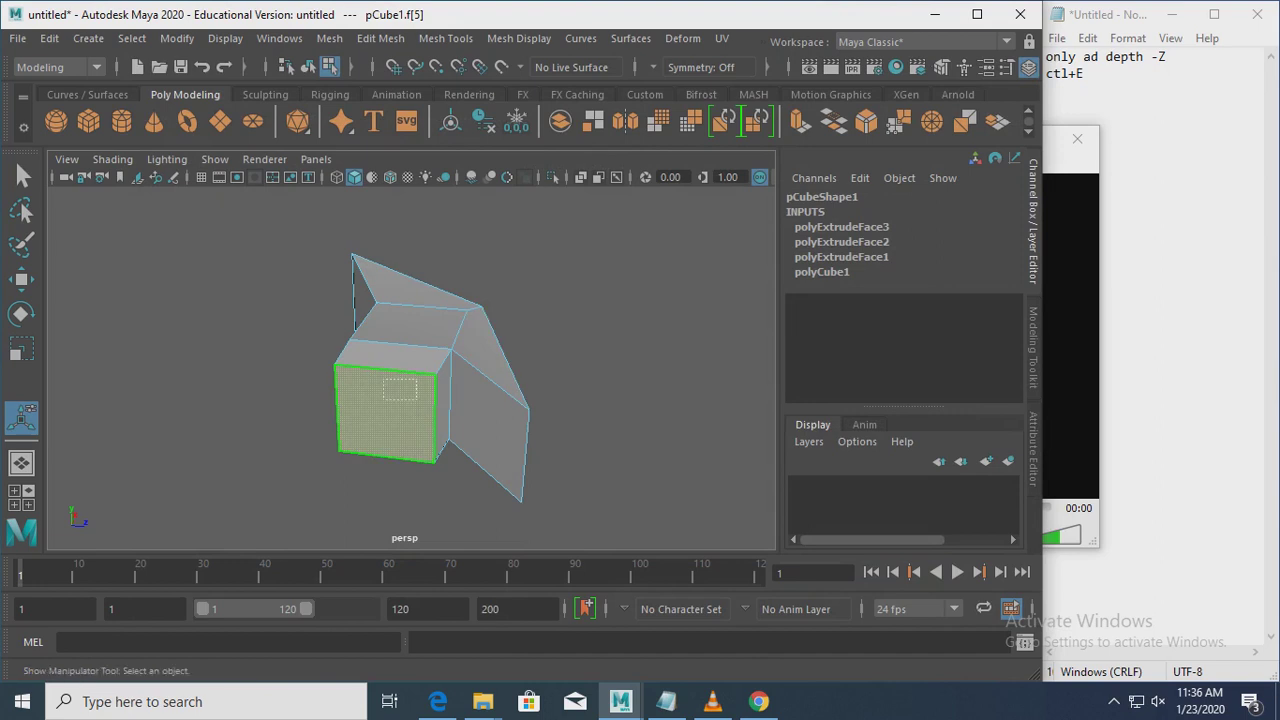
Step: Extrude the end face about 4.97 units into a longer rectangular section
{"action": "left_click", "coordinate": [380, 38]}
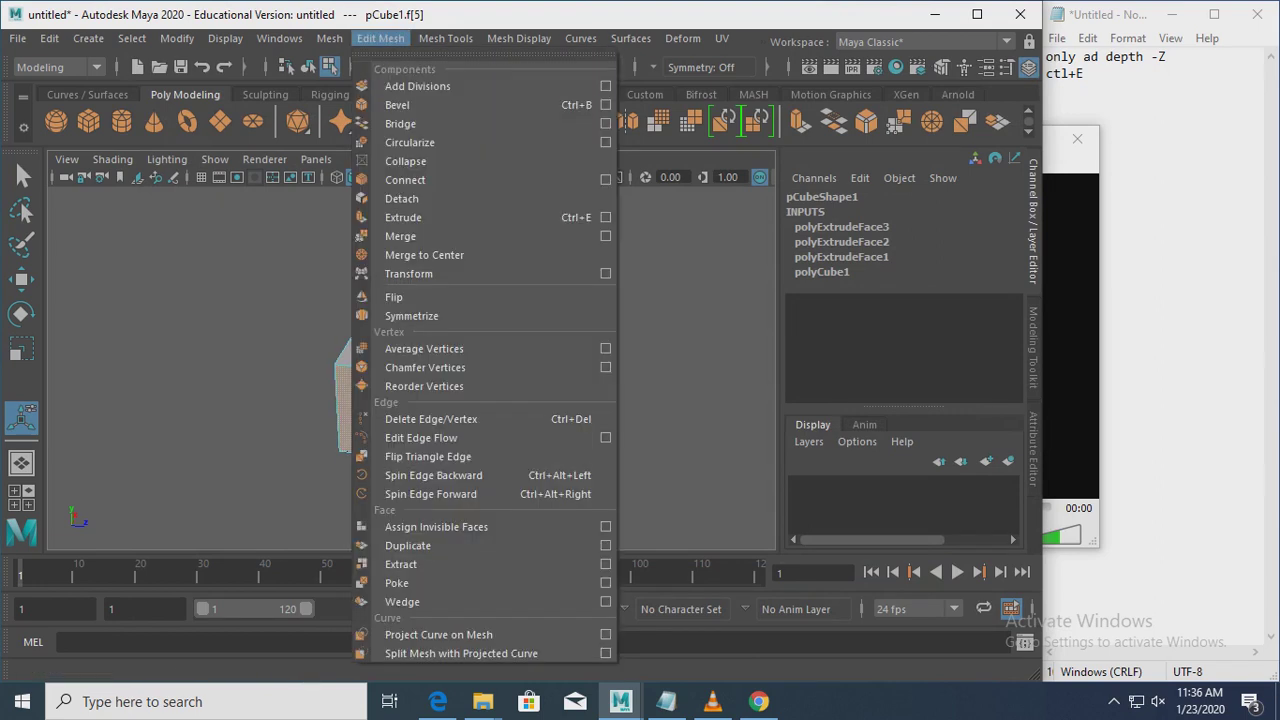
{"action": "left_click", "coordinate": [403, 217]}
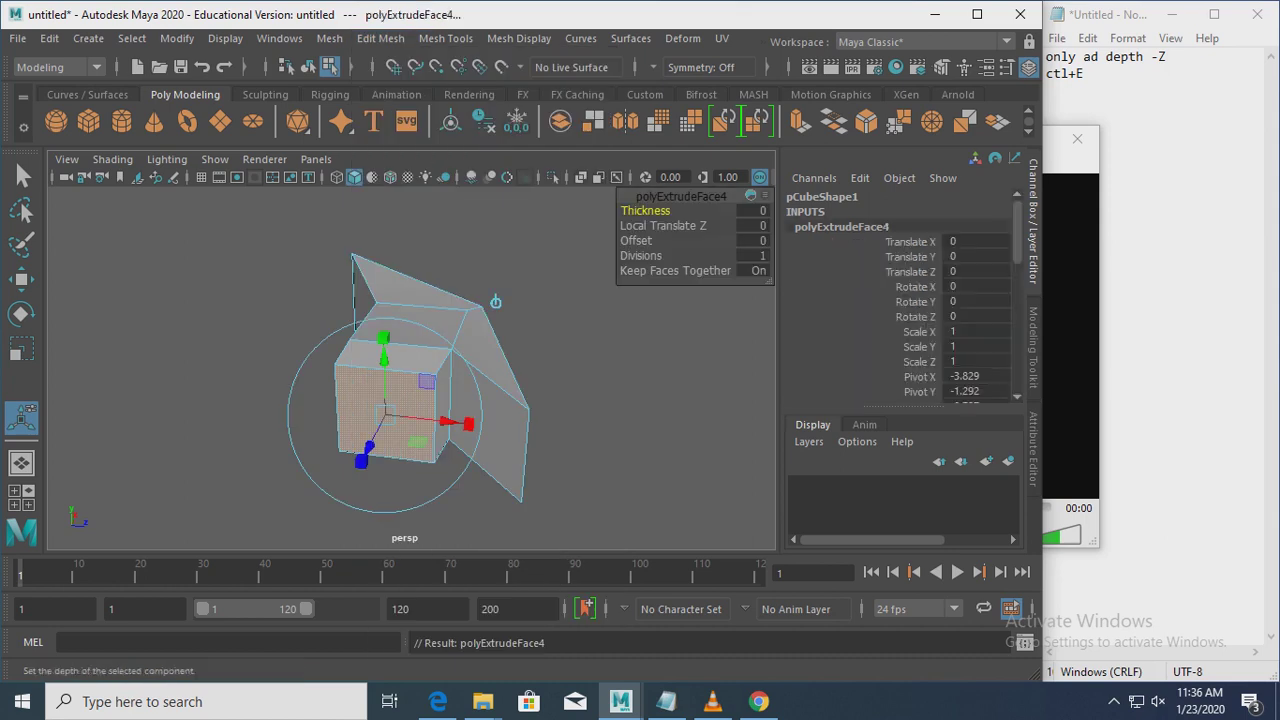
{"action": "mouse_move", "coordinate": [362, 456]}
{"action": "left_mouse_down"}
{"action": "mouse_move", "coordinate": [326, 486]}
{"action": "mouse_move", "coordinate": [298, 481]}
{"action": "mouse_move", "coordinate": [283, 512]}
{"action": "left_mouse_up"}
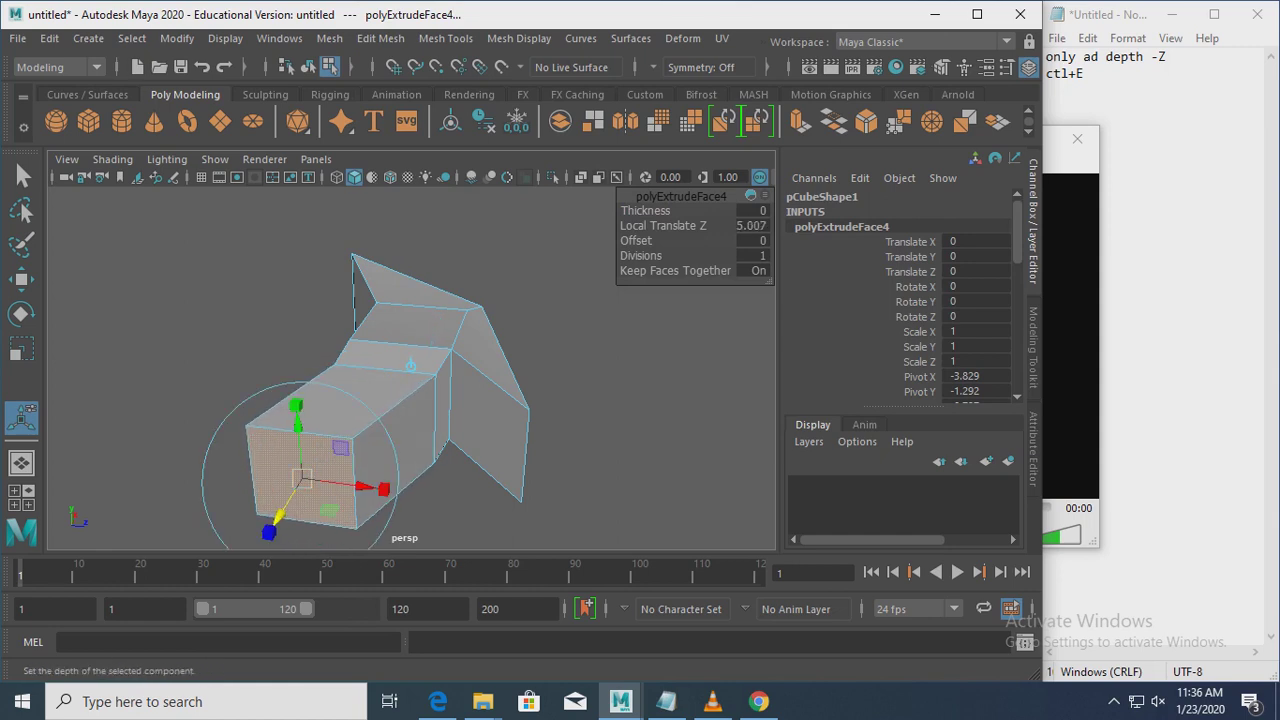
{"action": "left_click_drag", "start_coordinate": [298, 474], "coordinate": [301, 476]}
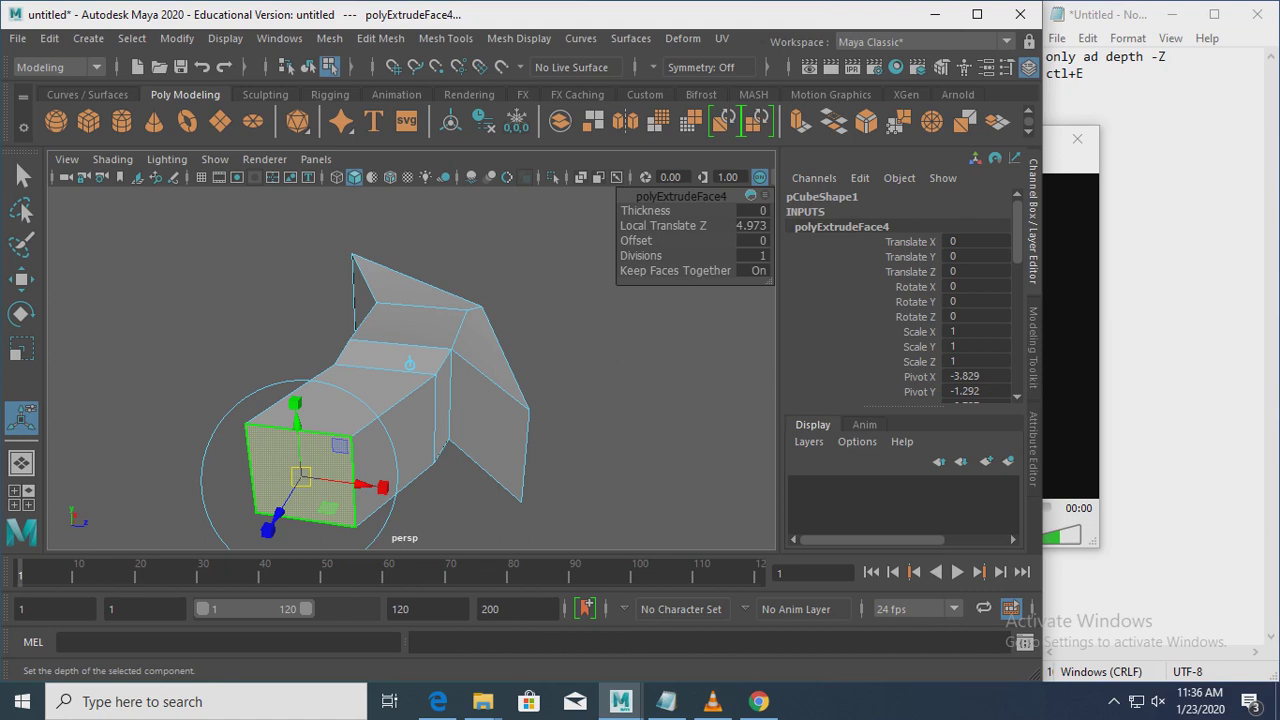
{"action": "key", "text": "t"}
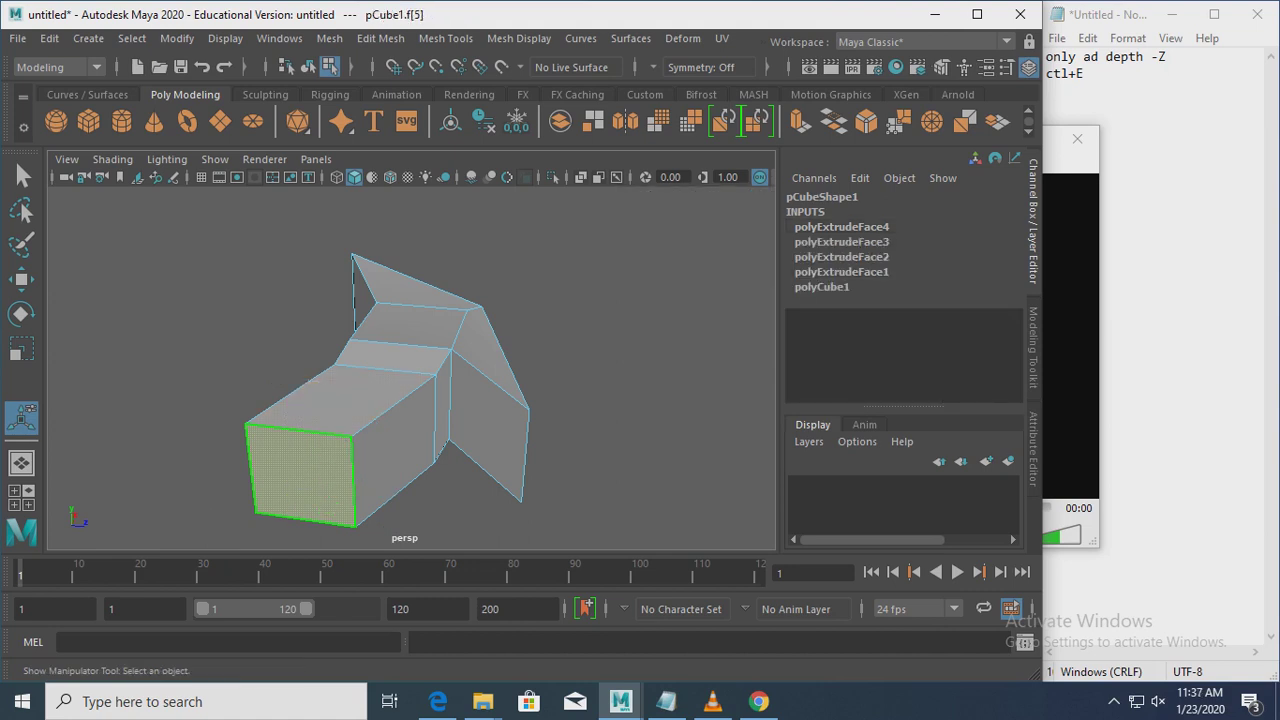
Step: Extrude the front face and scale the new face down into an inset panel
{"action": "right_click_drag", "start_coordinate": [290, 190], "coordinate": [292, 232]}
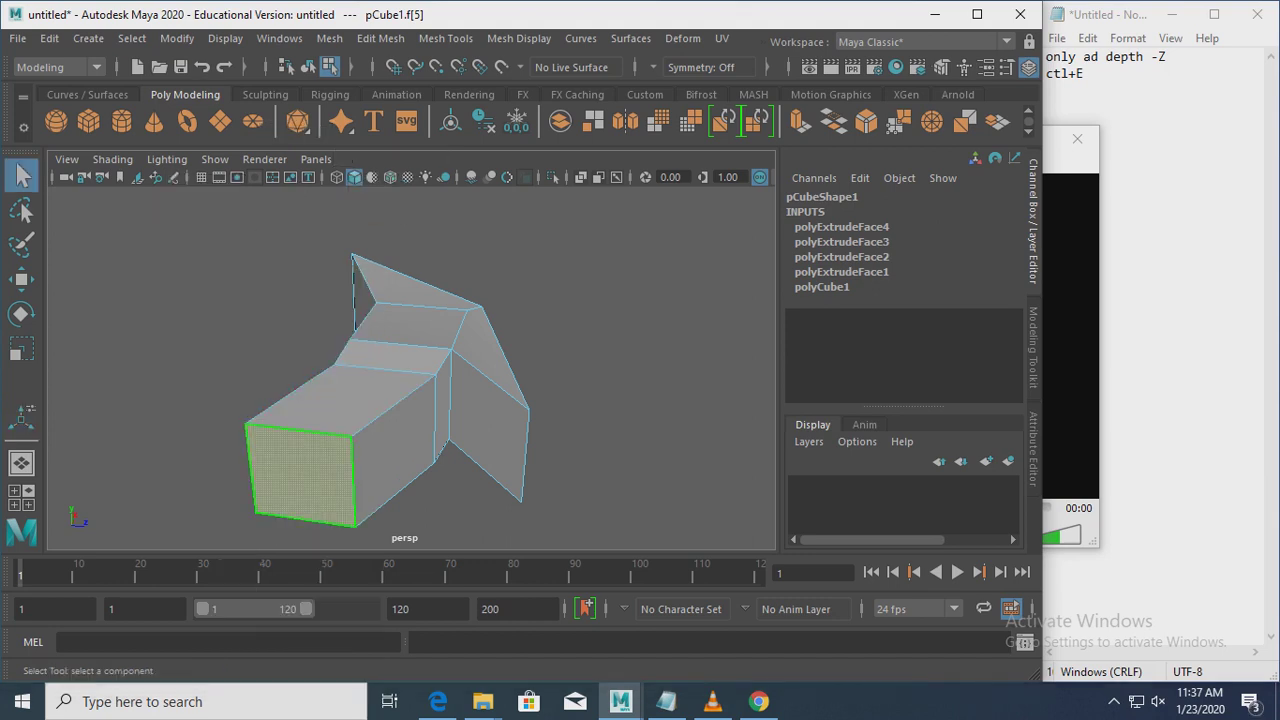
{"action": "key", "text": "alt"}
{"action": "key", "text": "ctrl+e"}
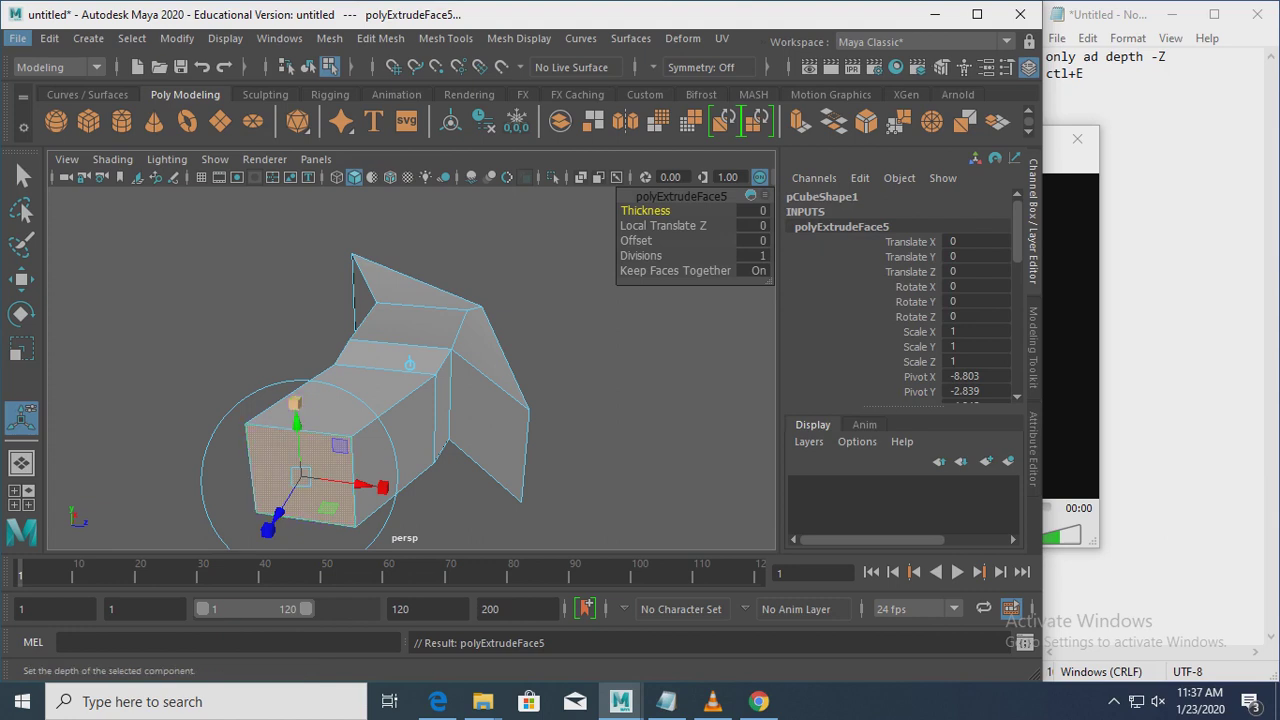
{"action": "left_click_drag", "start_coordinate": [294, 403], "coordinate": [297, 422]}
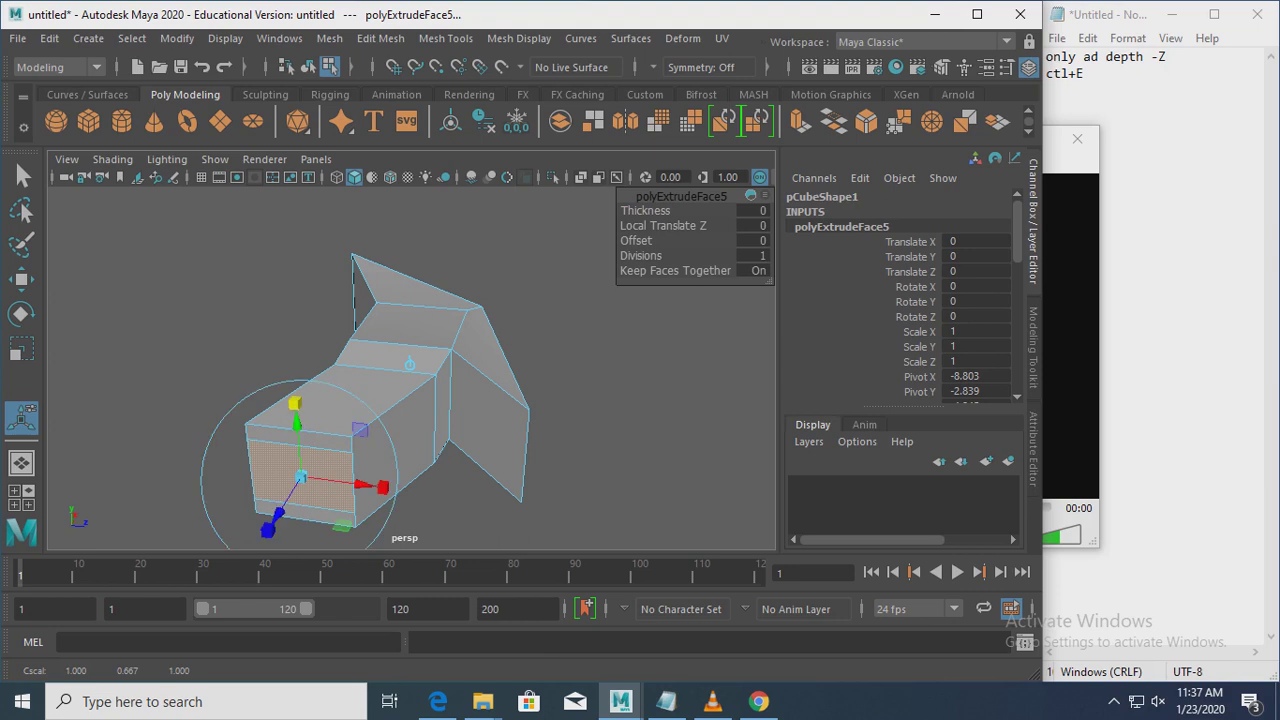
{"action": "mouse_move", "coordinate": [301, 476]}
{"action": "left_mouse_down"}
{"action": "mouse_move", "coordinate": [340, 476]}
{"action": "mouse_move", "coordinate": [313, 476]}
{"action": "left_mouse_up"}
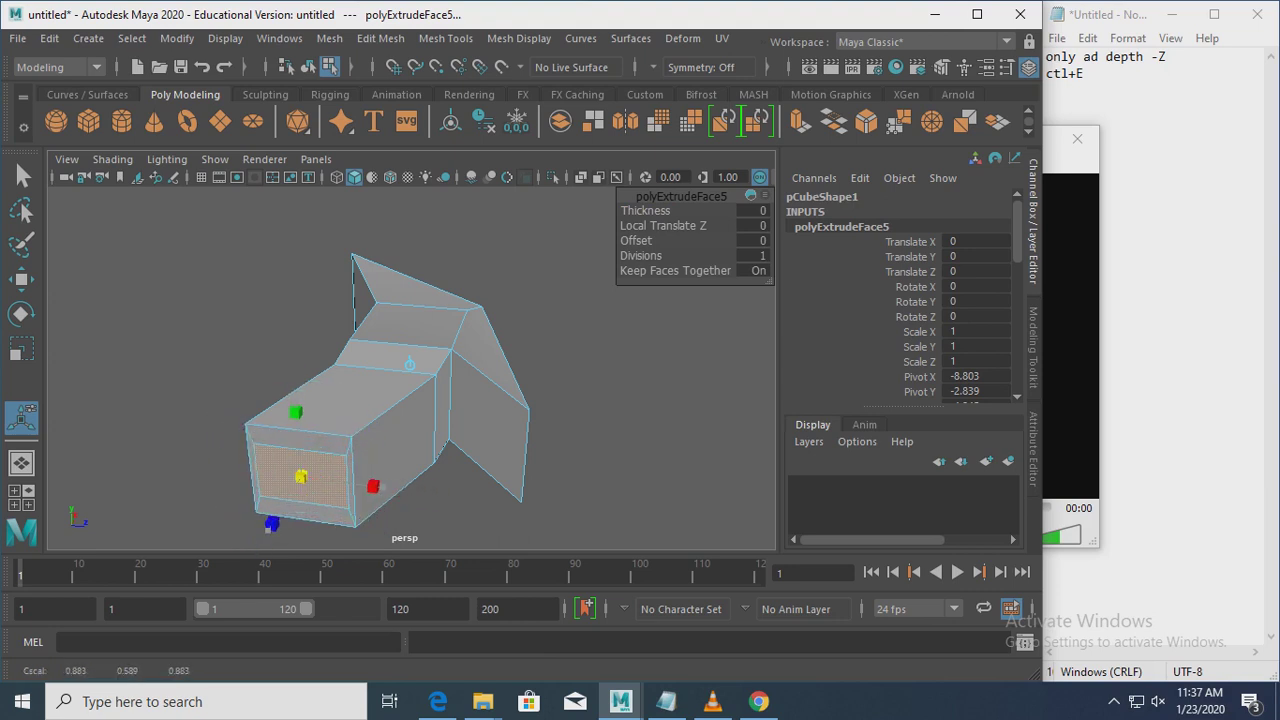
{"action": "left_click_drag", "start_coordinate": [261, 540], "coordinate": [267, 530]}
{"action": "left_click_drag", "start_coordinate": [301, 476], "coordinate": [273, 385]}
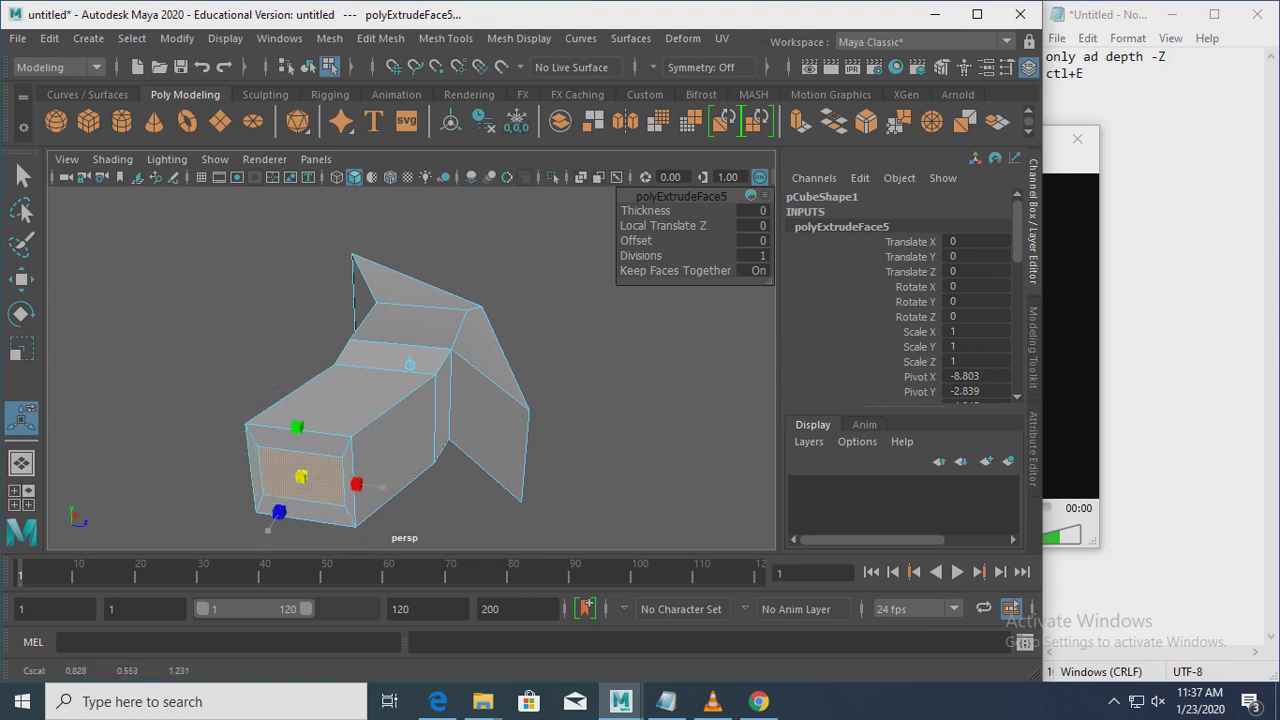
Step: Push the inset end face outward about 2.526 units
{"action": "left_click", "coordinate": [410, 363]}
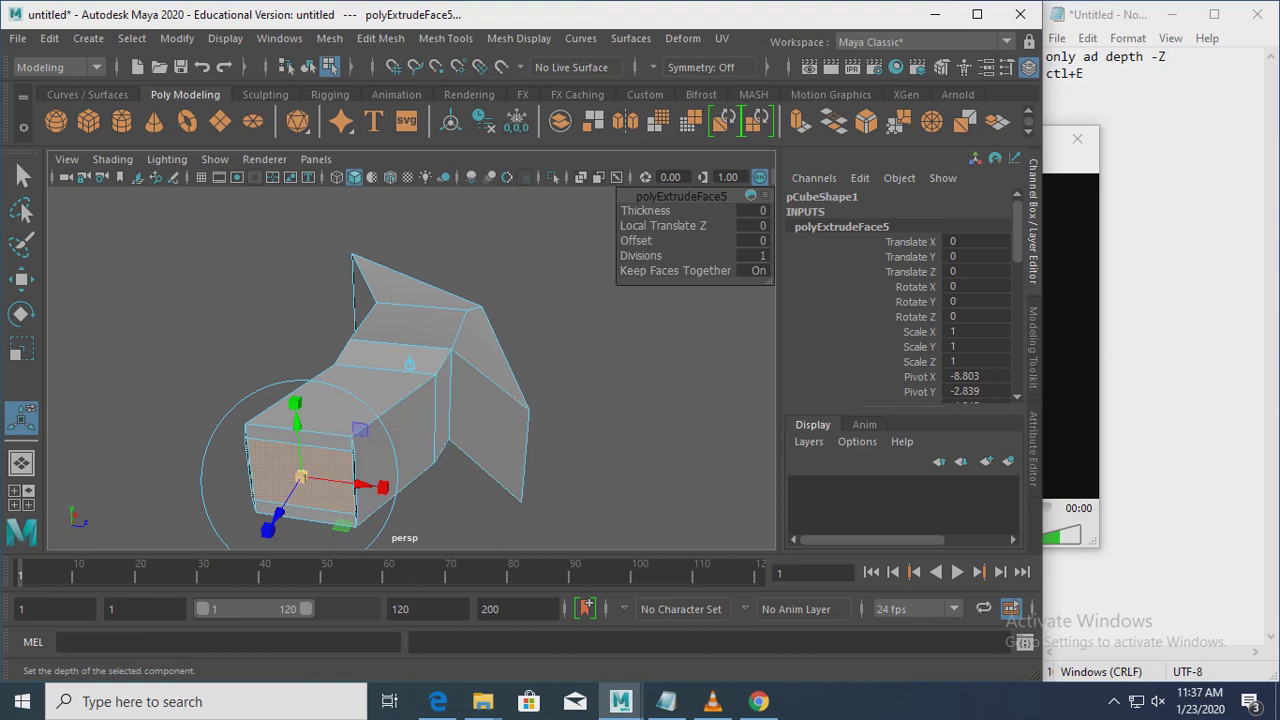
{"action": "left_click", "coordinate": [342, 524]}
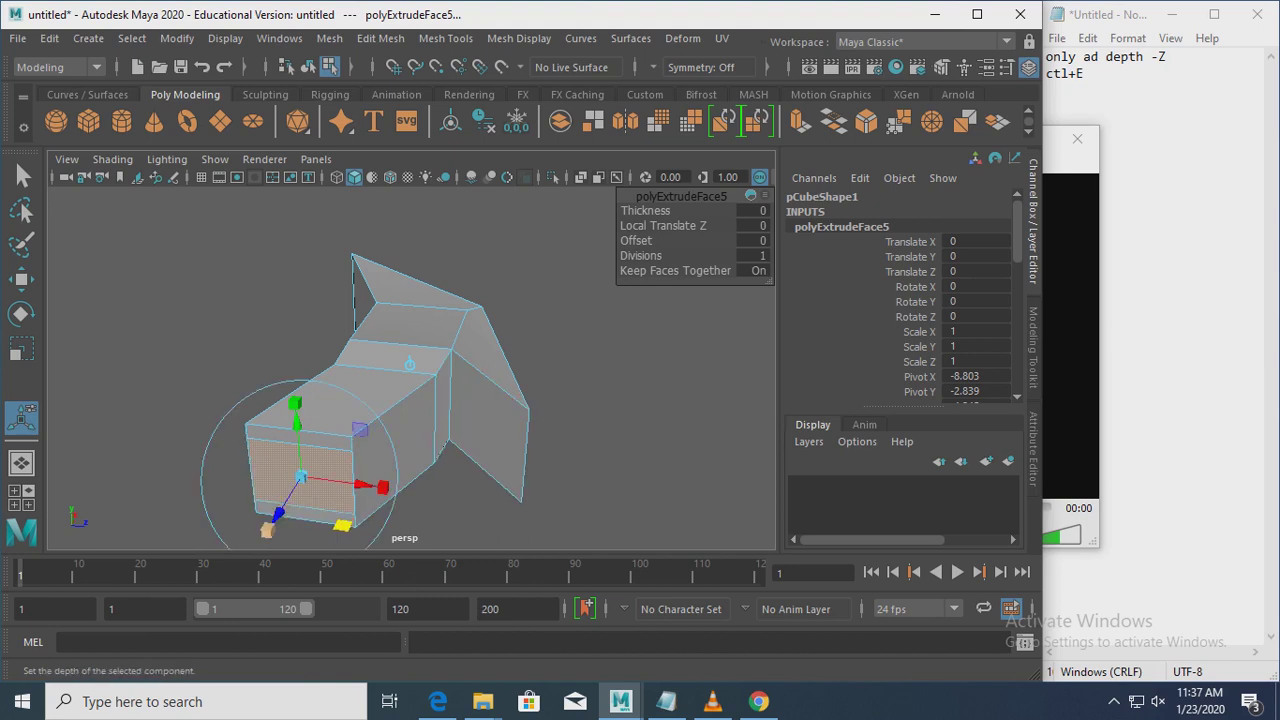
{"action": "left_click_drag", "start_coordinate": [275, 515], "coordinate": [259, 543]}
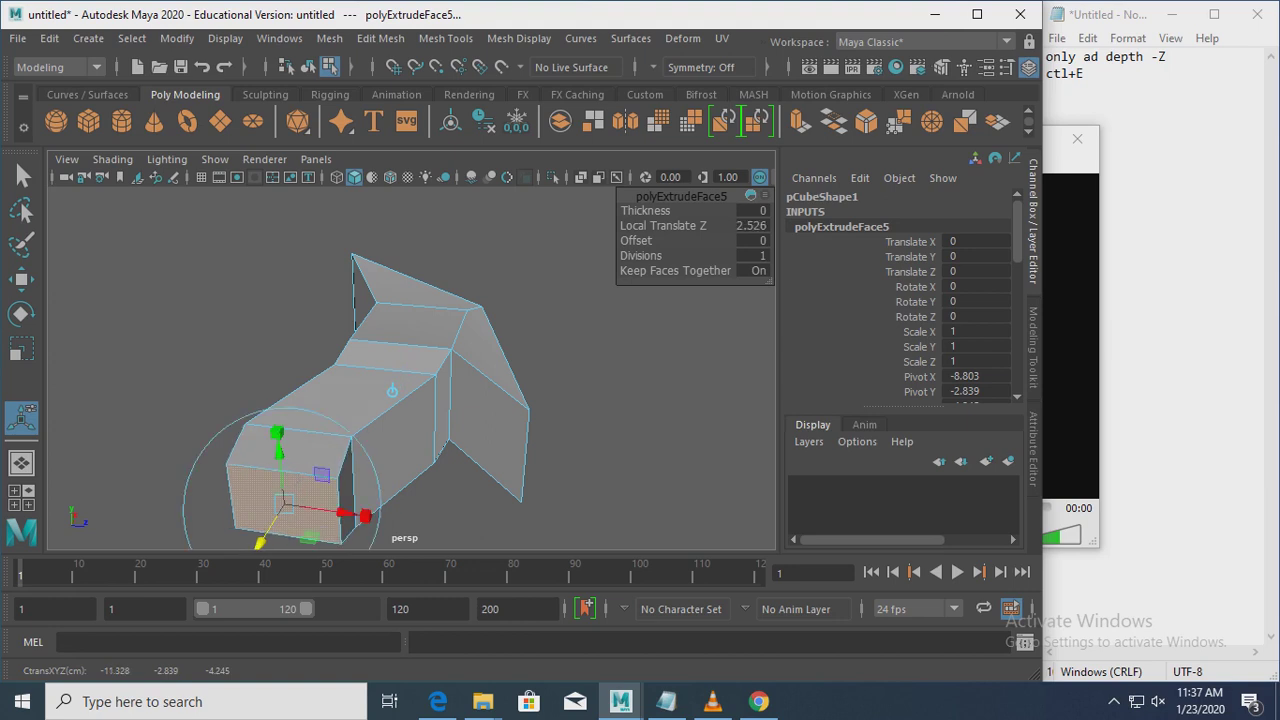
{"action": "left_click_drag", "start_coordinate": [360, 516], "coordinate": [330, 510]}
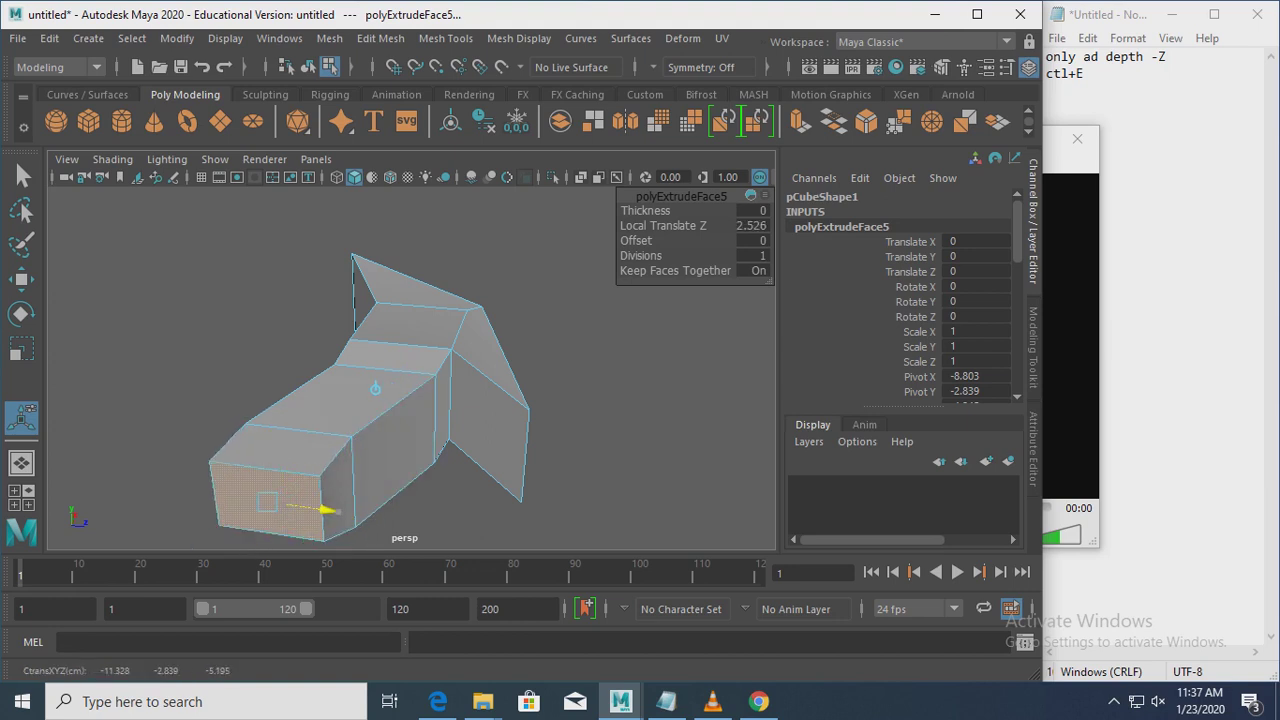
Step: Restore the accidentally deleted end and top faces with their extrusion intact
{"action": "key", "text": "Delete"}
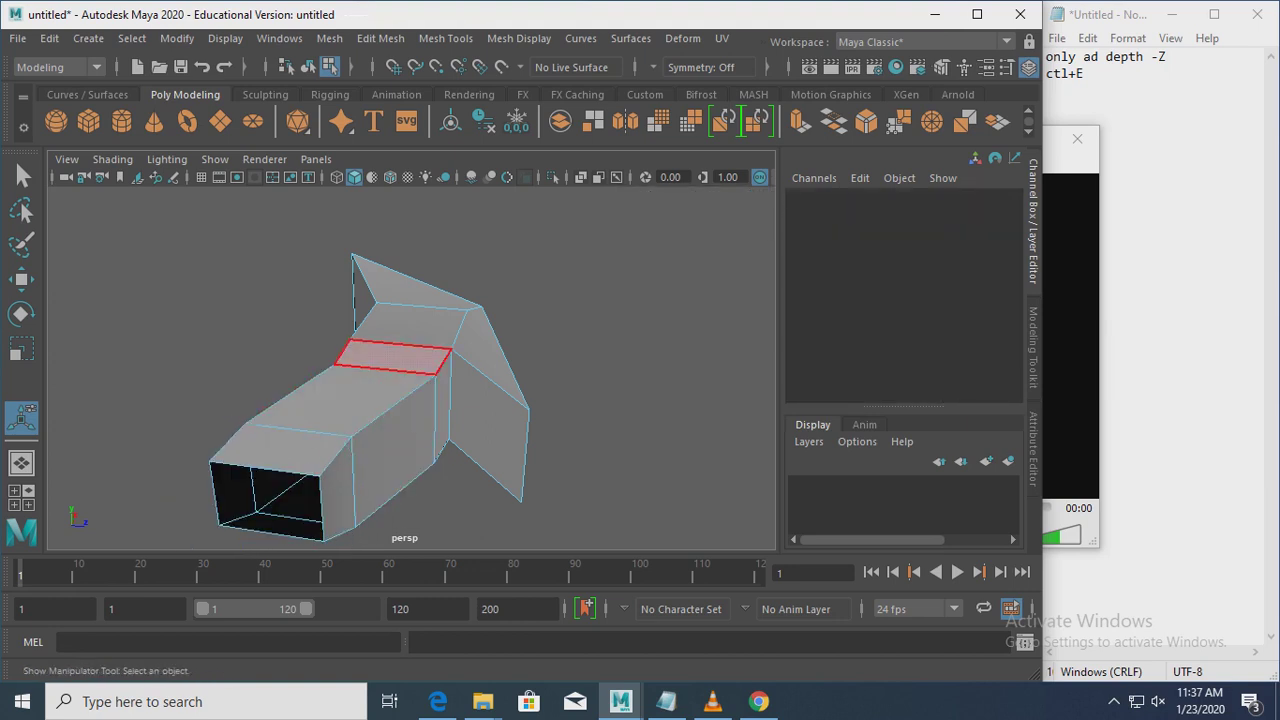
{"action": "left_click", "coordinate": [393, 357]}
{"action": "key", "text": "Delete"}
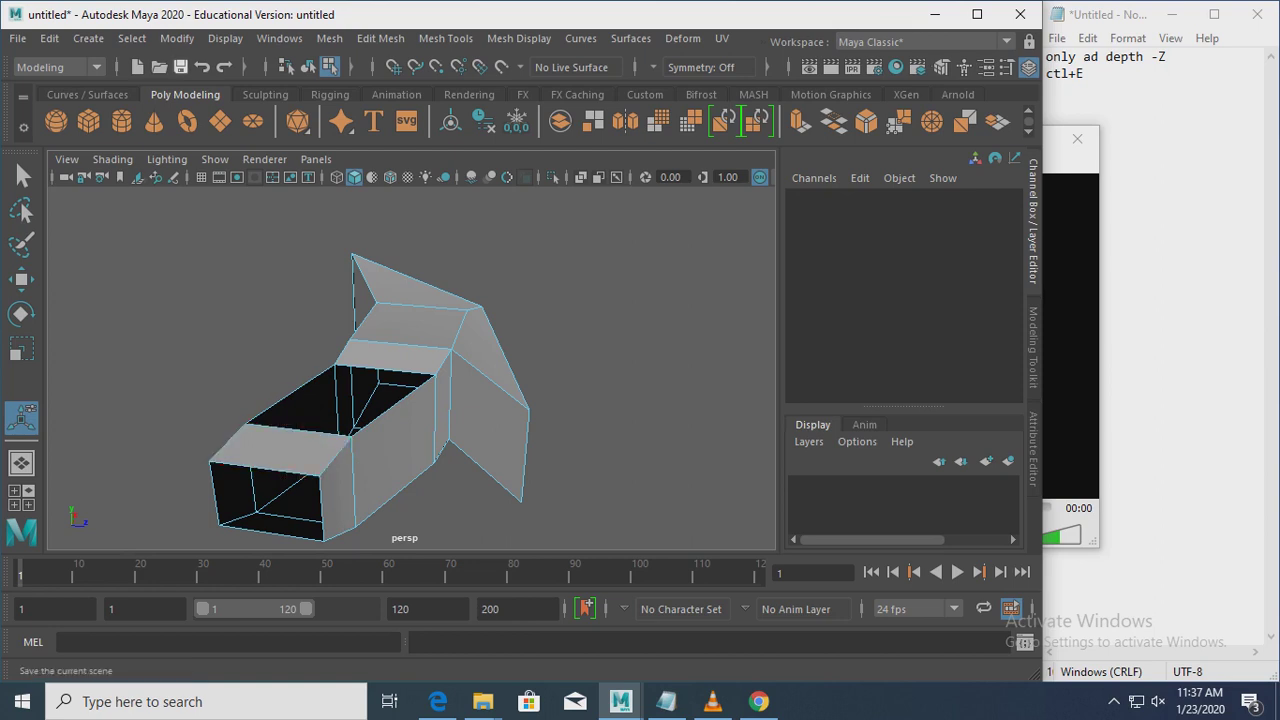
{"action": "left_click", "coordinate": [201, 66]}
{"action": "key", "text": "ctrl+e"}
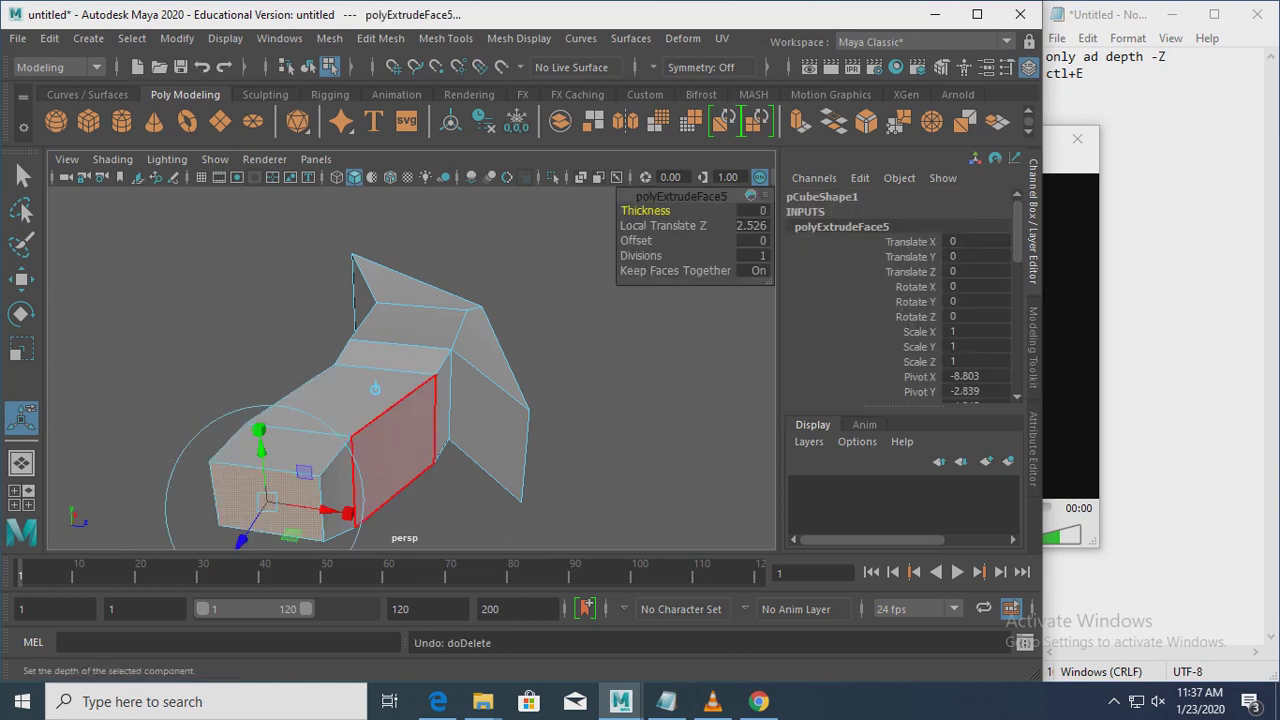
{"action": "scroll", "coordinate": [471, 302], "scroll_direction": "down", "scroll_amount": 3}
{"action": "scroll", "coordinate": [360, 400], "scroll_direction": "up", "scroll_amount": 3}
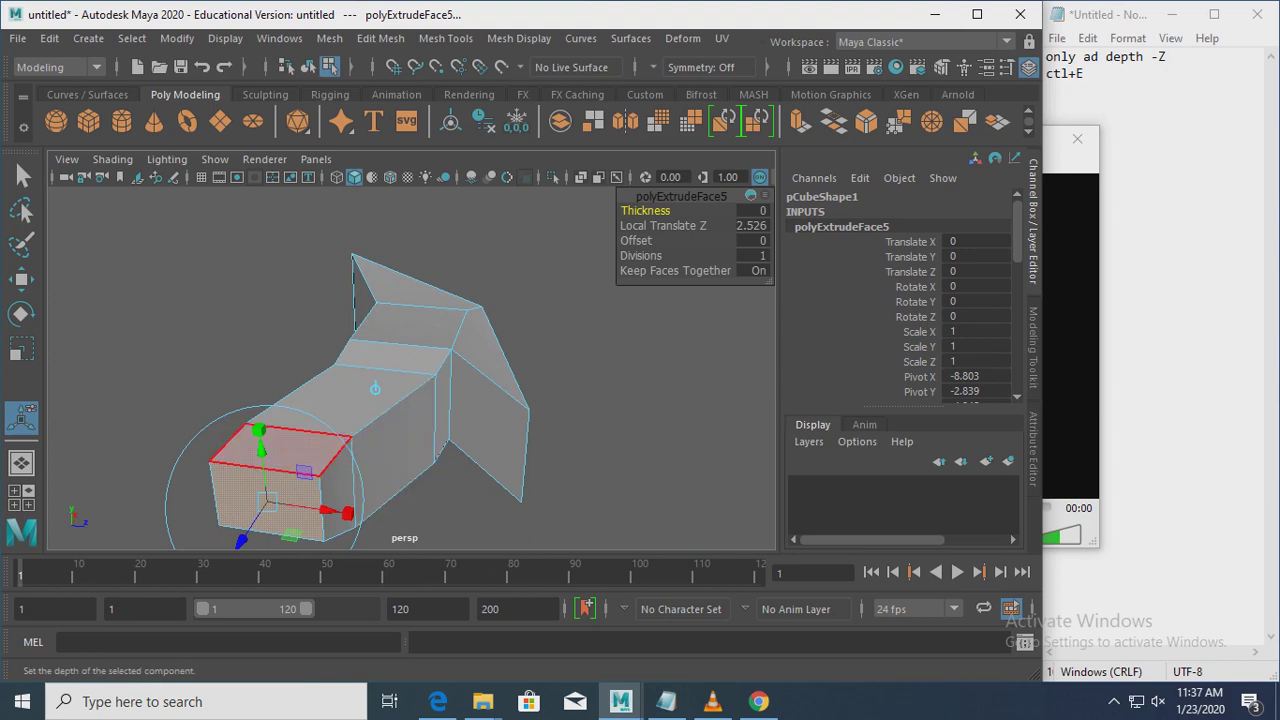
{"action": "left_click_drag", "start_coordinate": [400, 400], "coordinate": [480, 390], "text": "alt"}
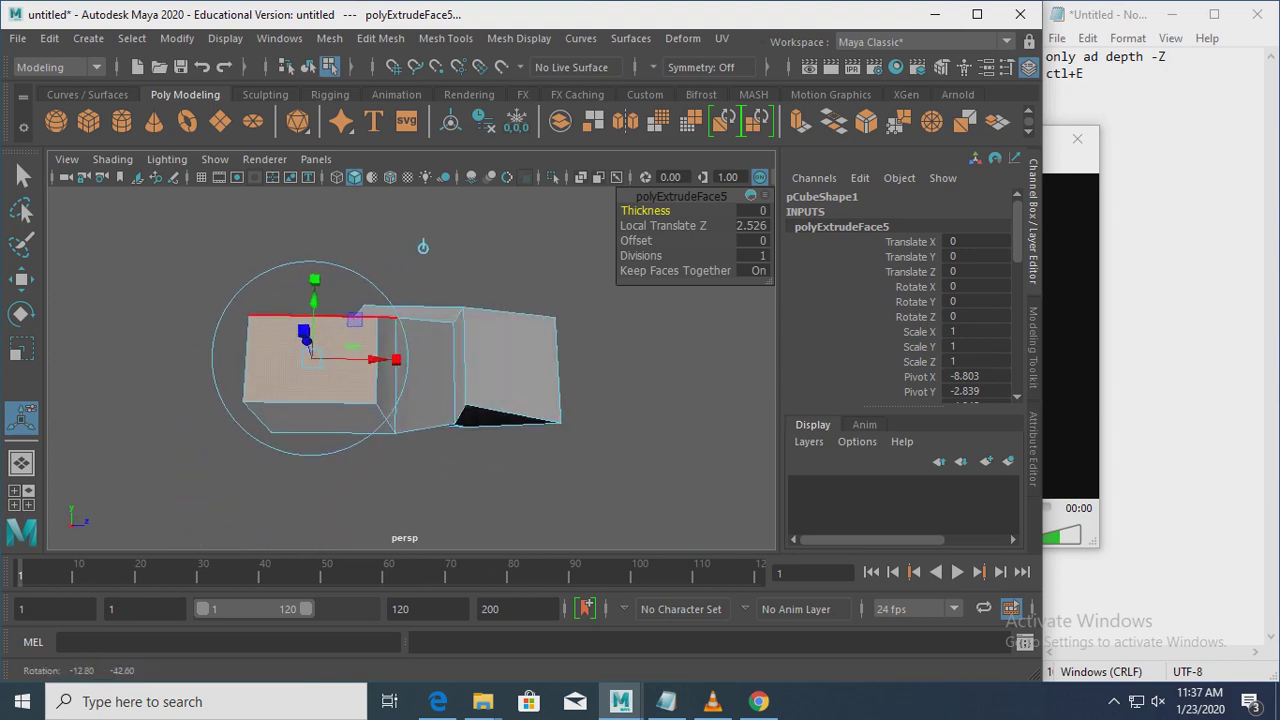
{"action": "key", "text": "t"}
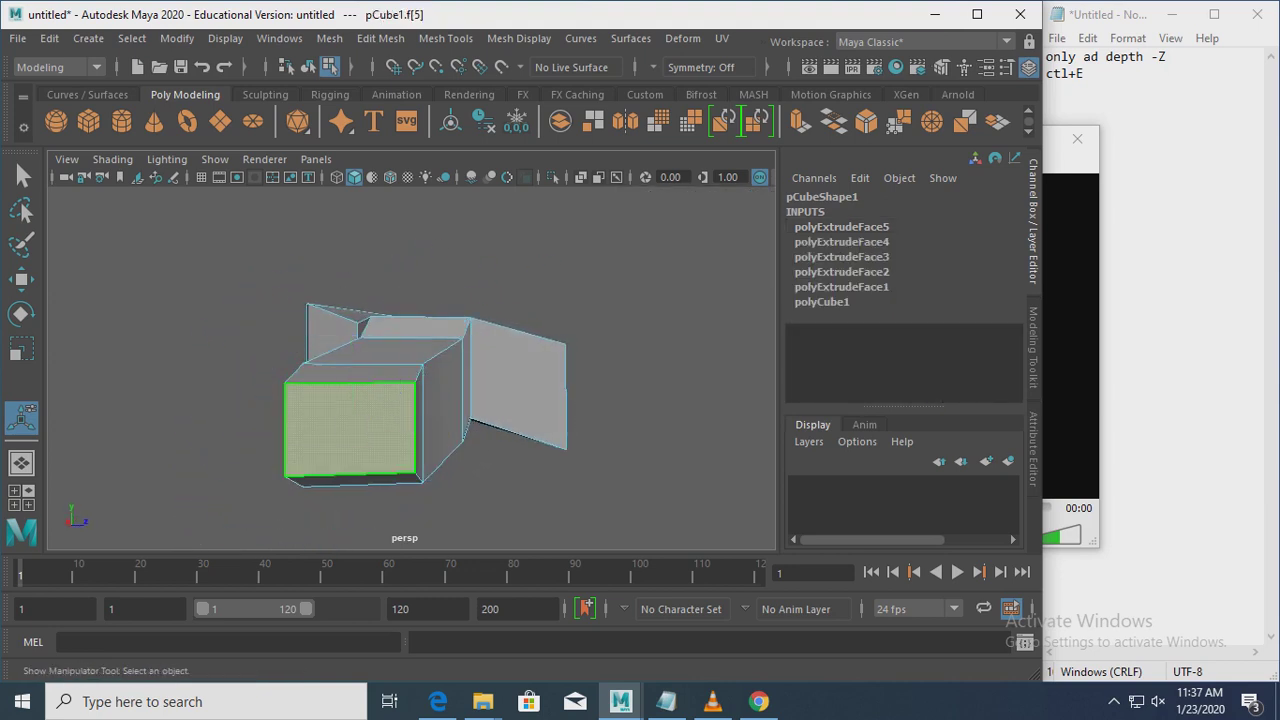
Step: Write '1.select face mode' as the first line of the notes
{"action": "left_click", "coordinate": [1046, 122]}
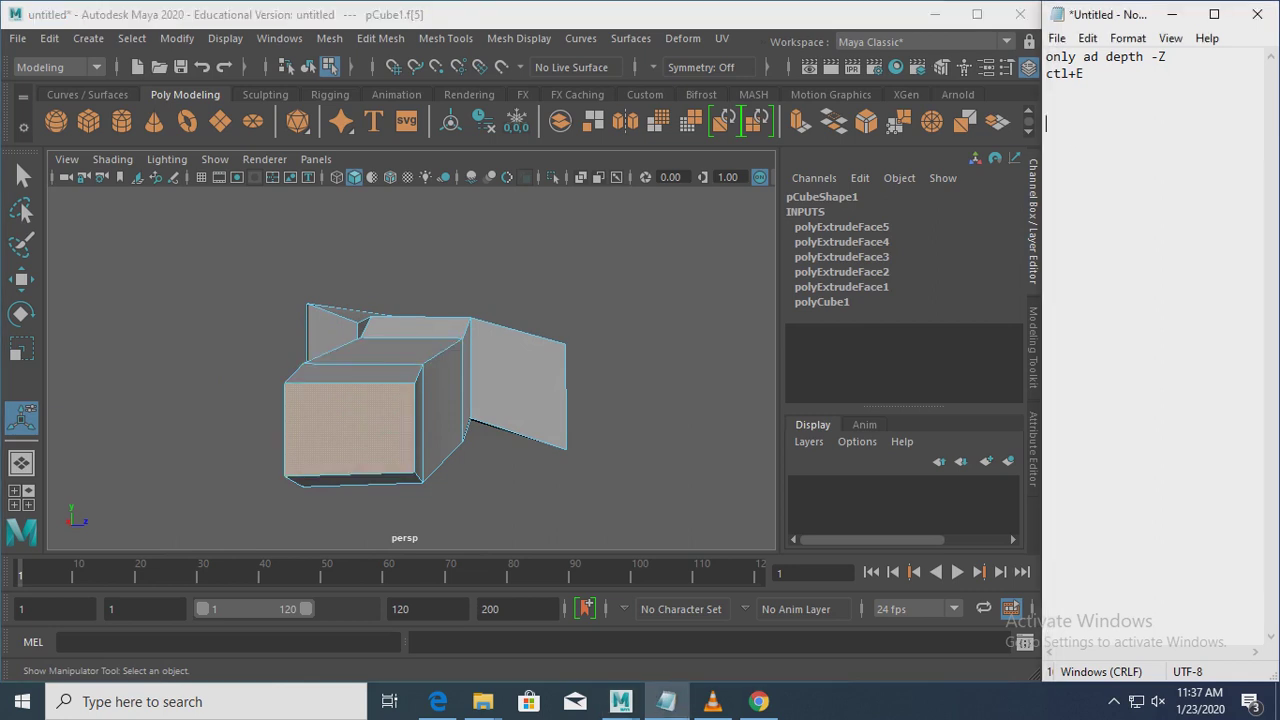
{"action": "key", "text": "alt+Tab"}
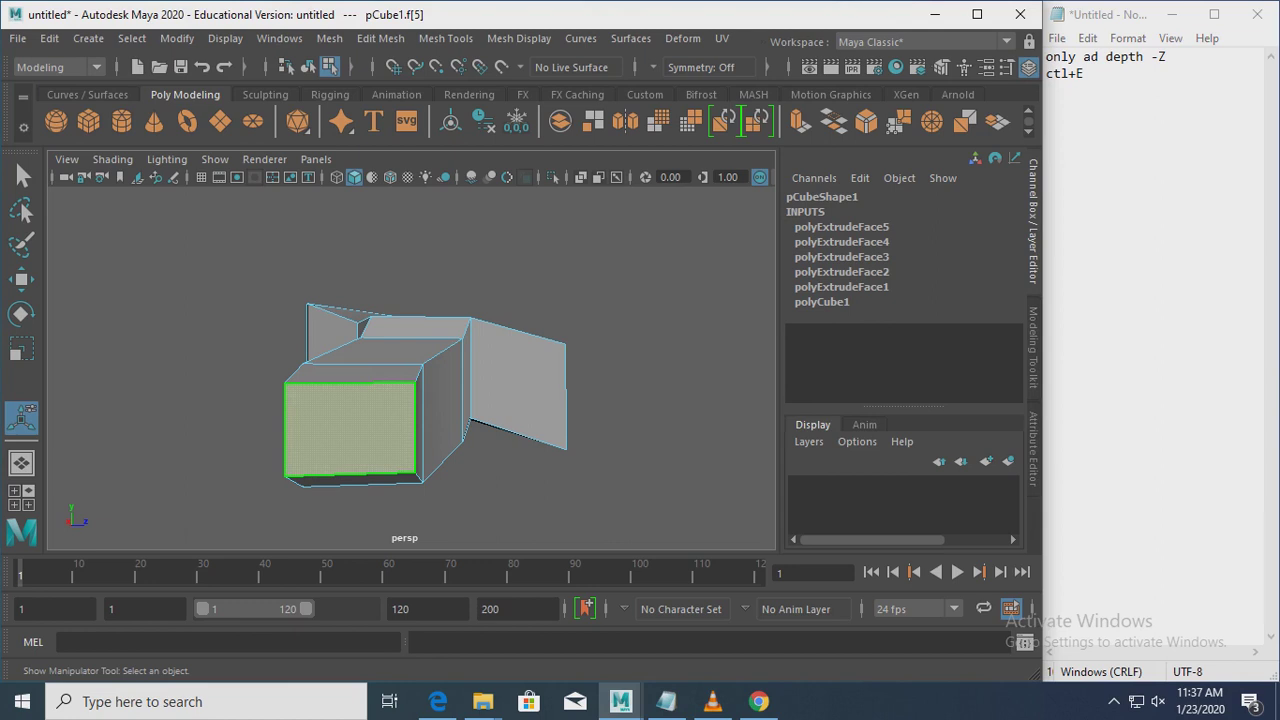
{"action": "key", "text": "alt+Tab"}
{"action": "type", "text": "1."}
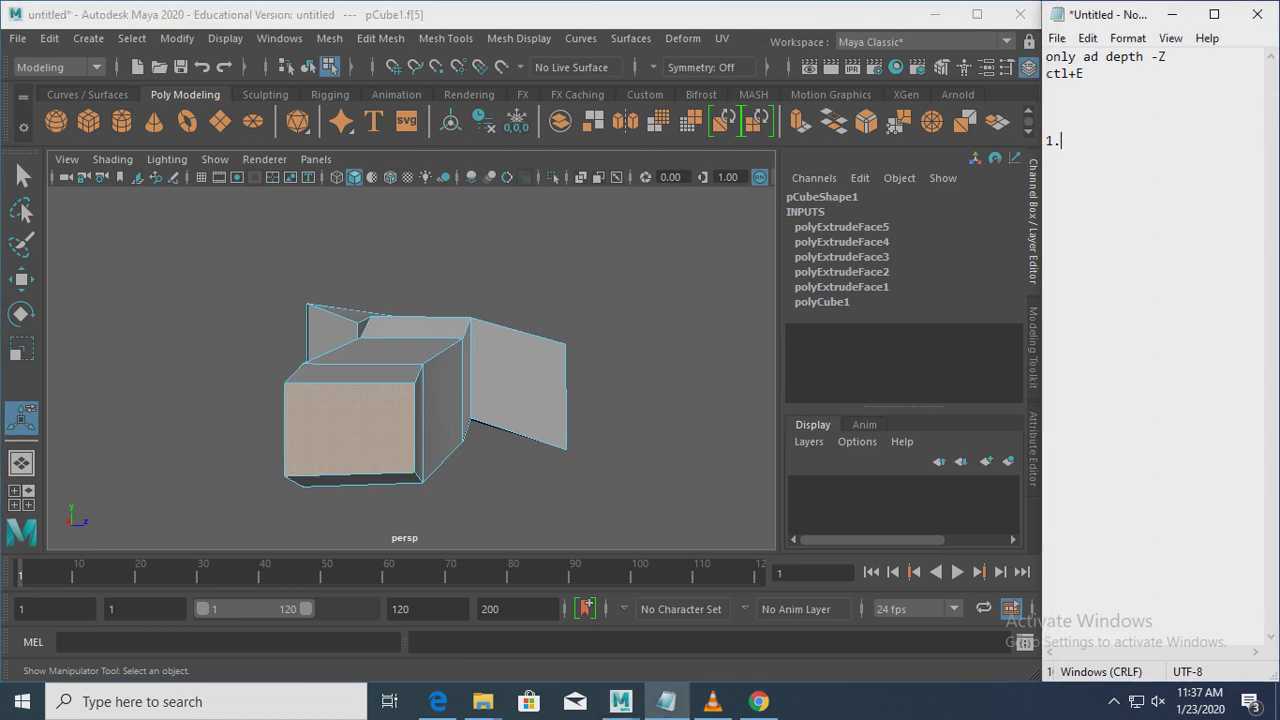
{"action": "type", "text": "select "}
{"action": "type", "text": "face mode"}
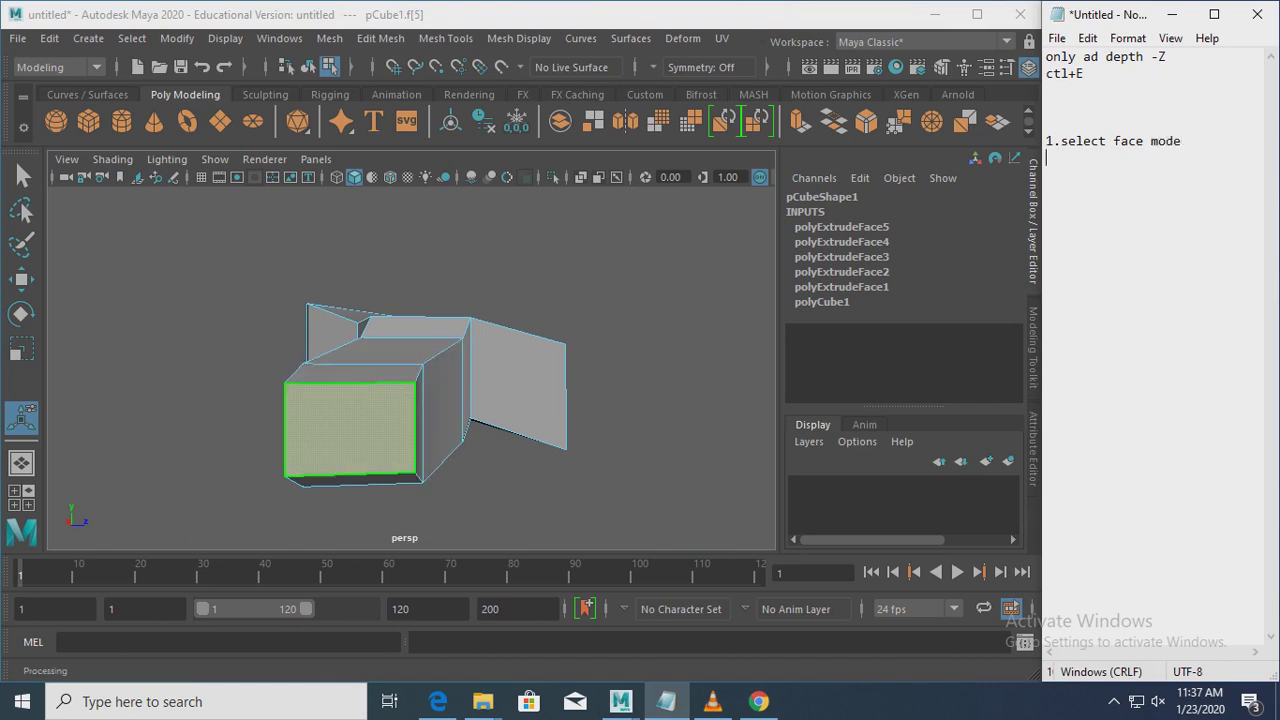
Step: Switch Maya to face mode and select the cube's front end face
{"action": "right_click", "coordinate": [490, 428]}
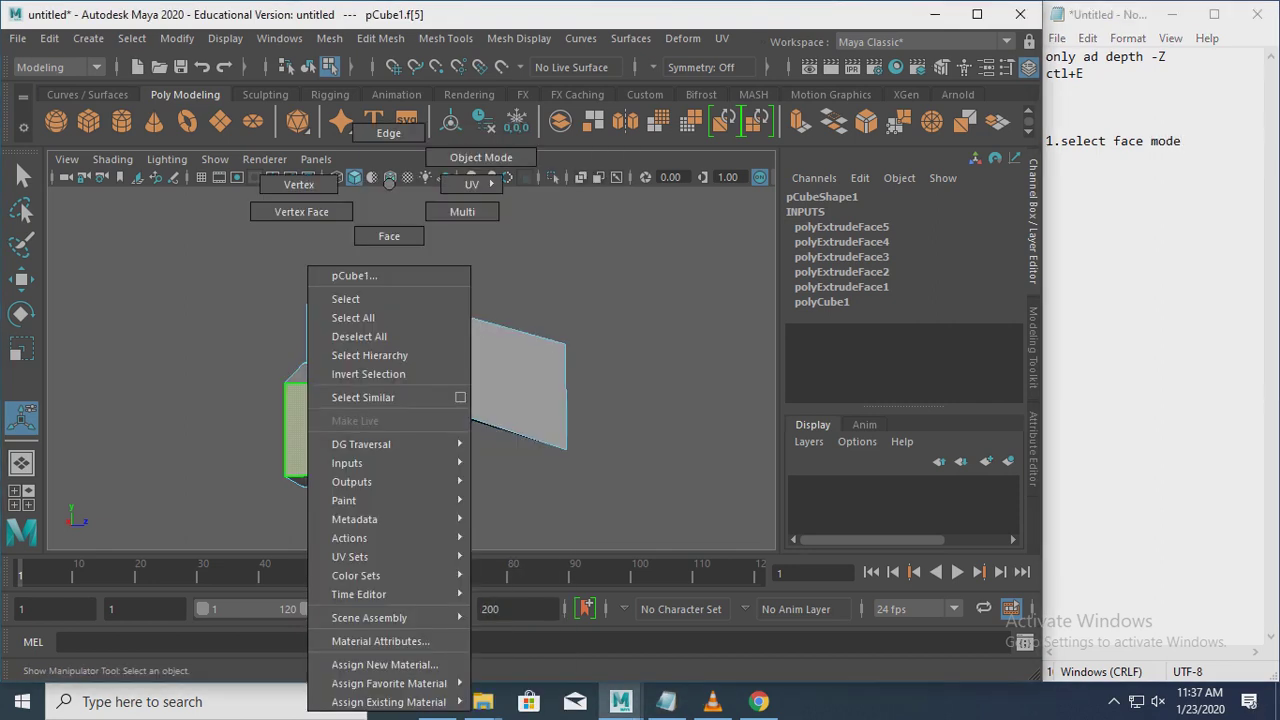
{"action": "right_click", "coordinate": [389, 428]}
{"action": "left_click", "coordinate": [389, 236]}
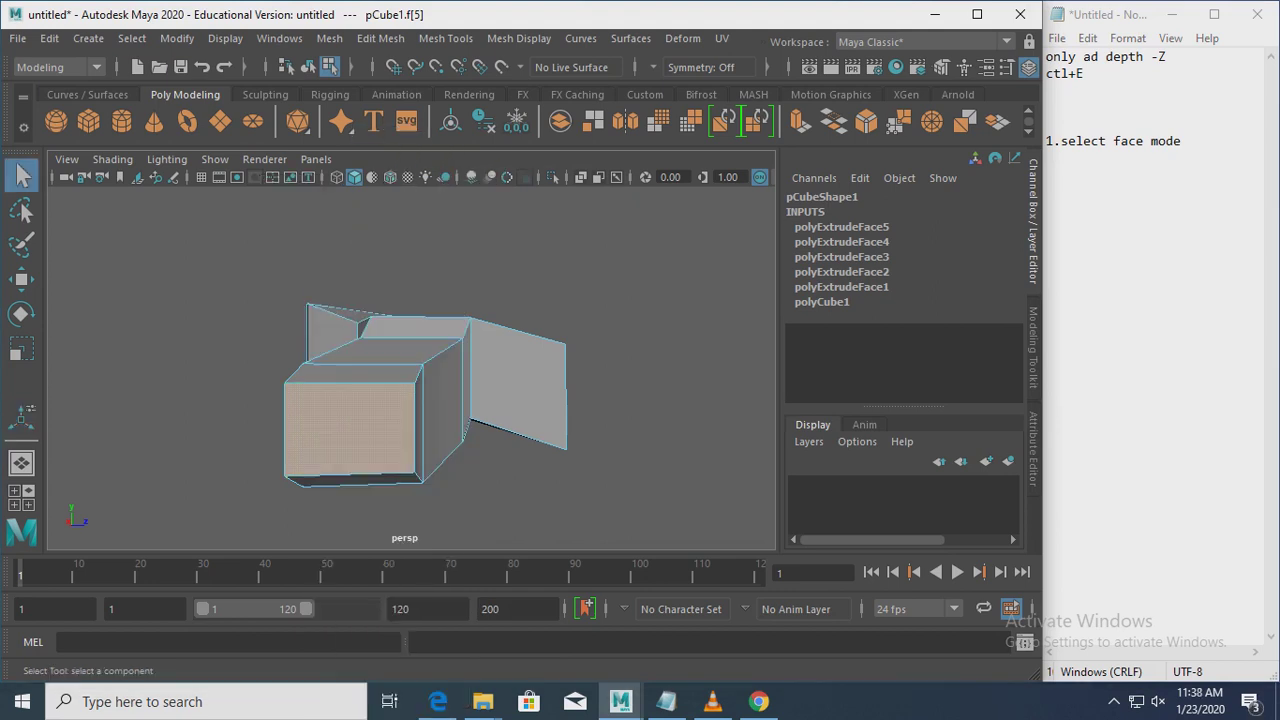
{"action": "left_click", "coordinate": [350, 430]}
Step: Add '2.select face' and '3.ctl+E' as the next lines of the notes
{"action": "left_click", "coordinate": [1182, 141]}
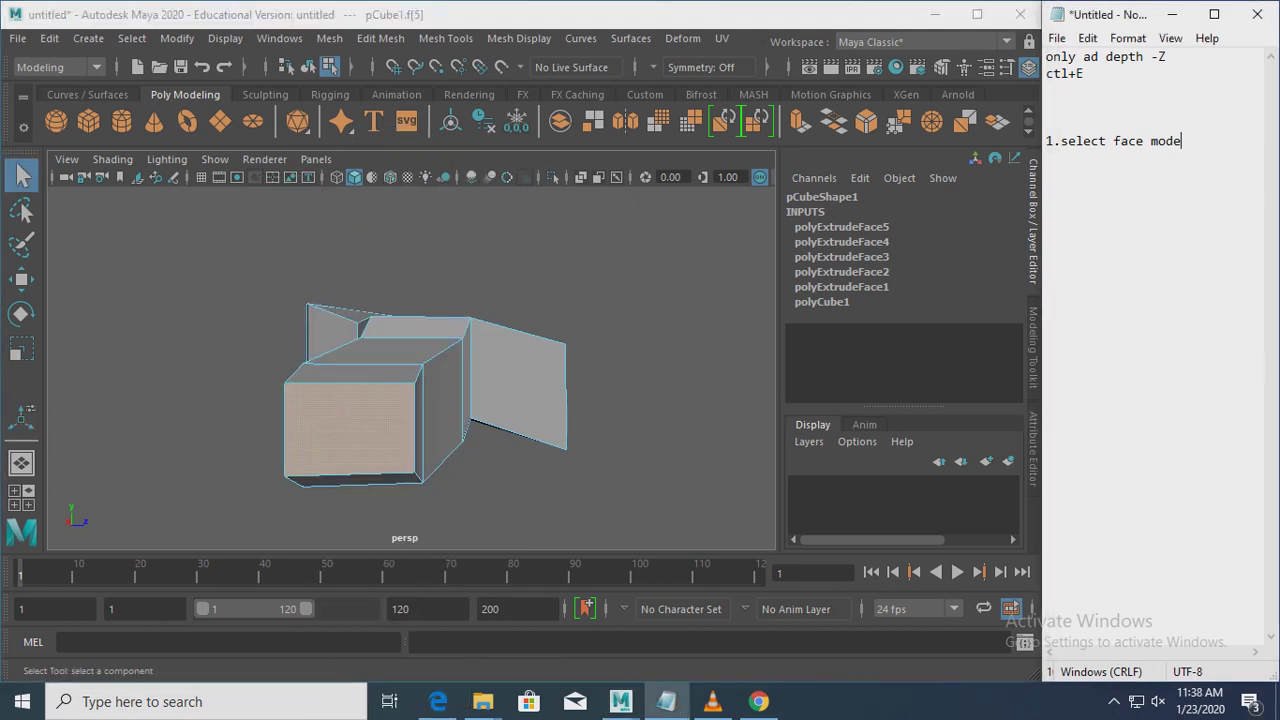
{"action": "type", "text": "2."}
{"action": "type", "text": "se"}
{"action": "type", "text": "lect face"}
{"action": "key", "text": "Return"}
{"action": "type", "text": "3."}
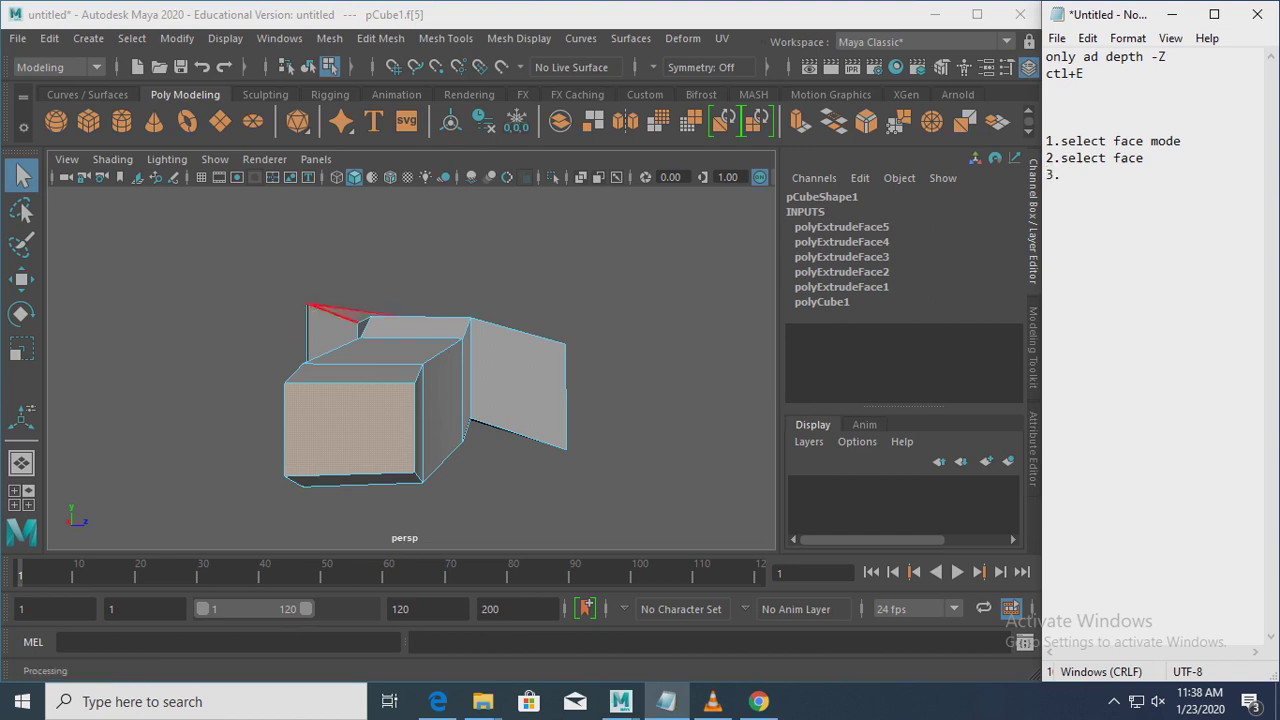
{"action": "key", "text": "ctrl+e"}
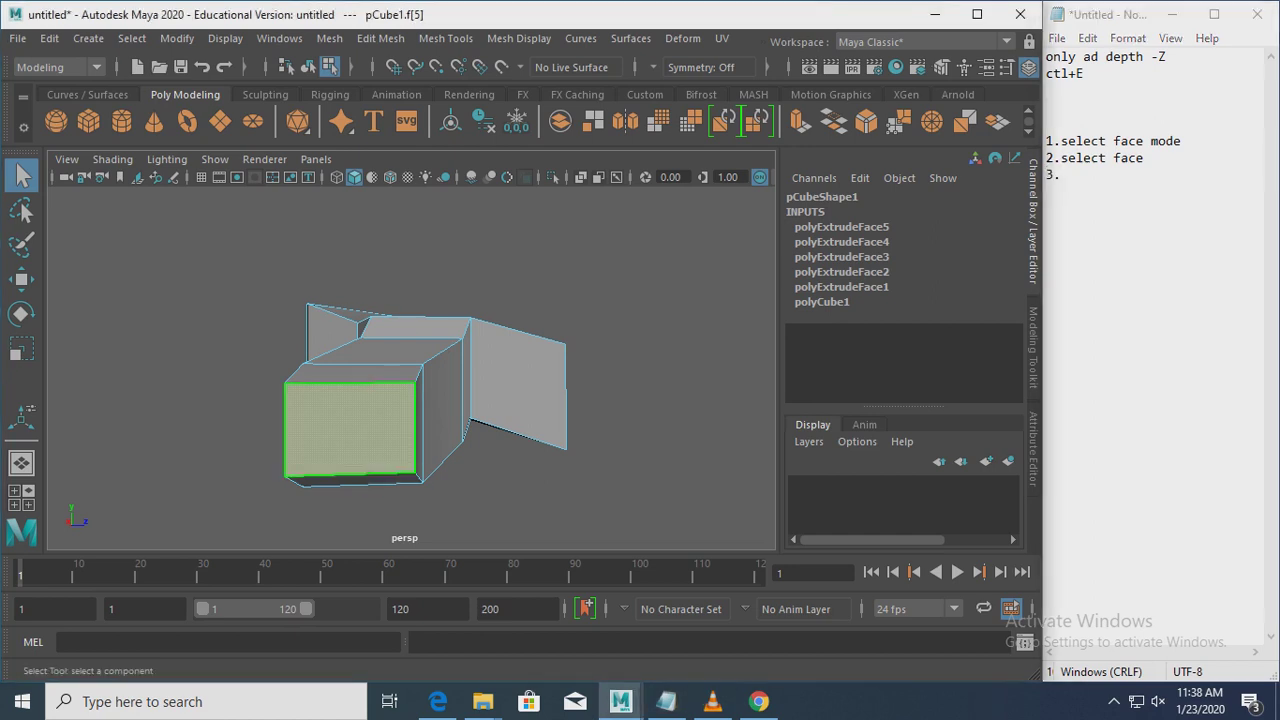
{"action": "key", "text": "Return"}
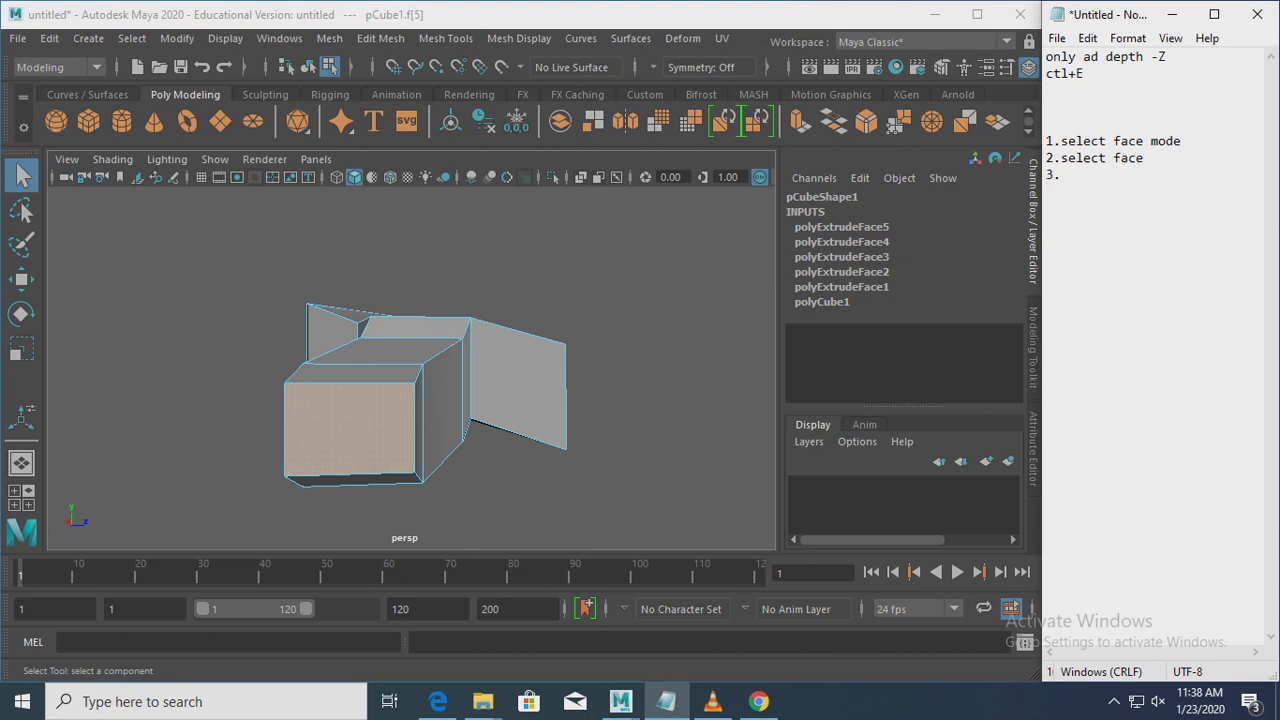
{"action": "type", "text": "ctl"}
{"action": "type", "text": "+E"}
Step: Extrude the selected front face and pull it out about 4 units
{"action": "left_click", "coordinate": [350, 430]}
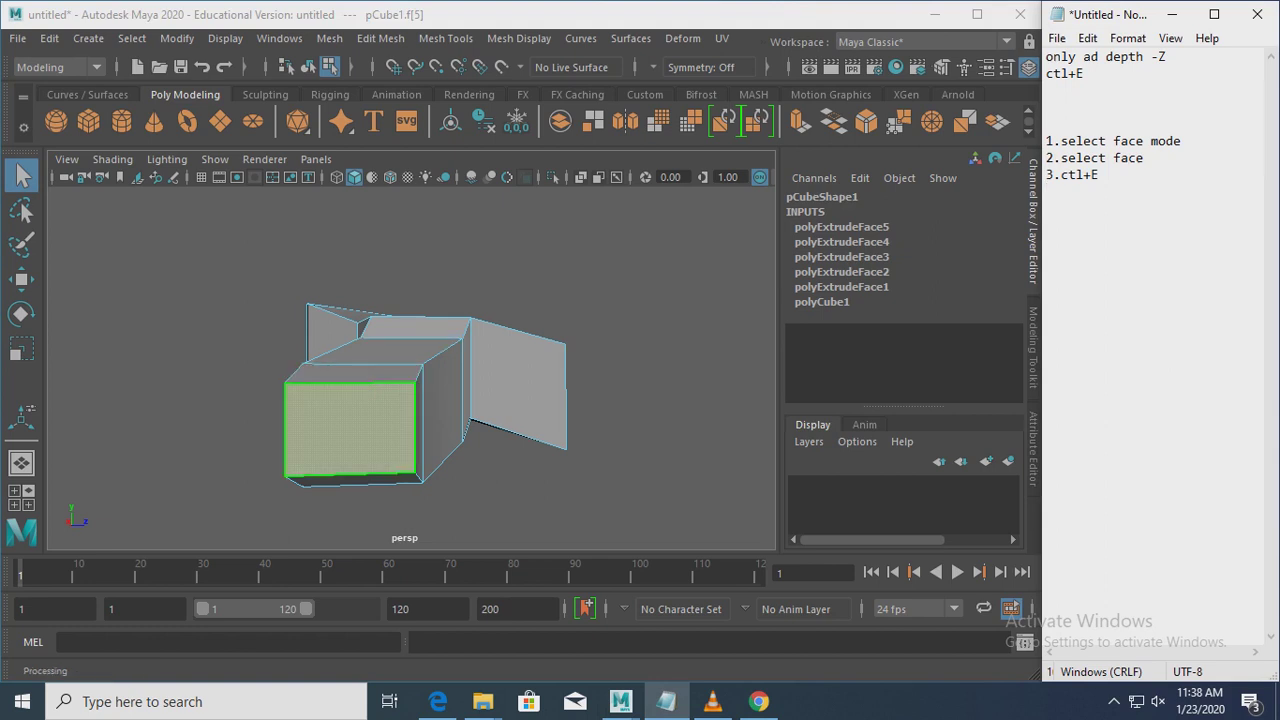
{"action": "key", "text": "ctrl+e"}
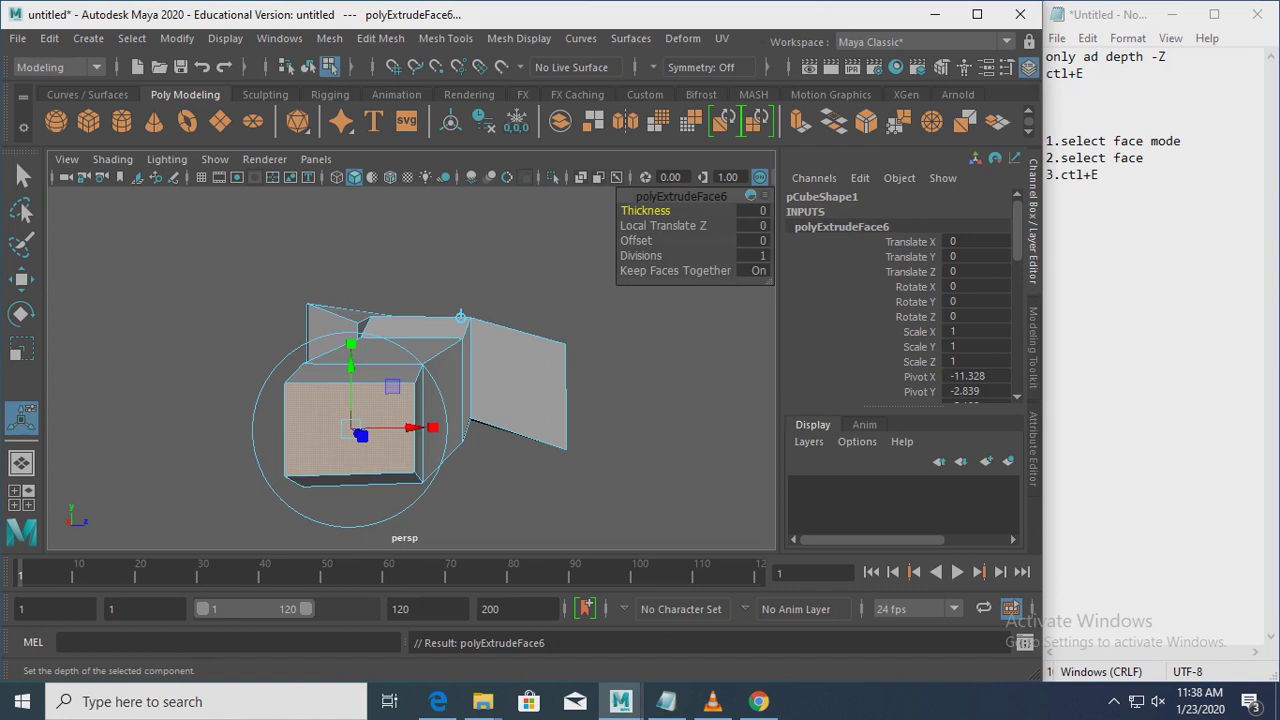
{"action": "left_click_drag", "start_coordinate": [356, 432], "coordinate": [210, 433]}
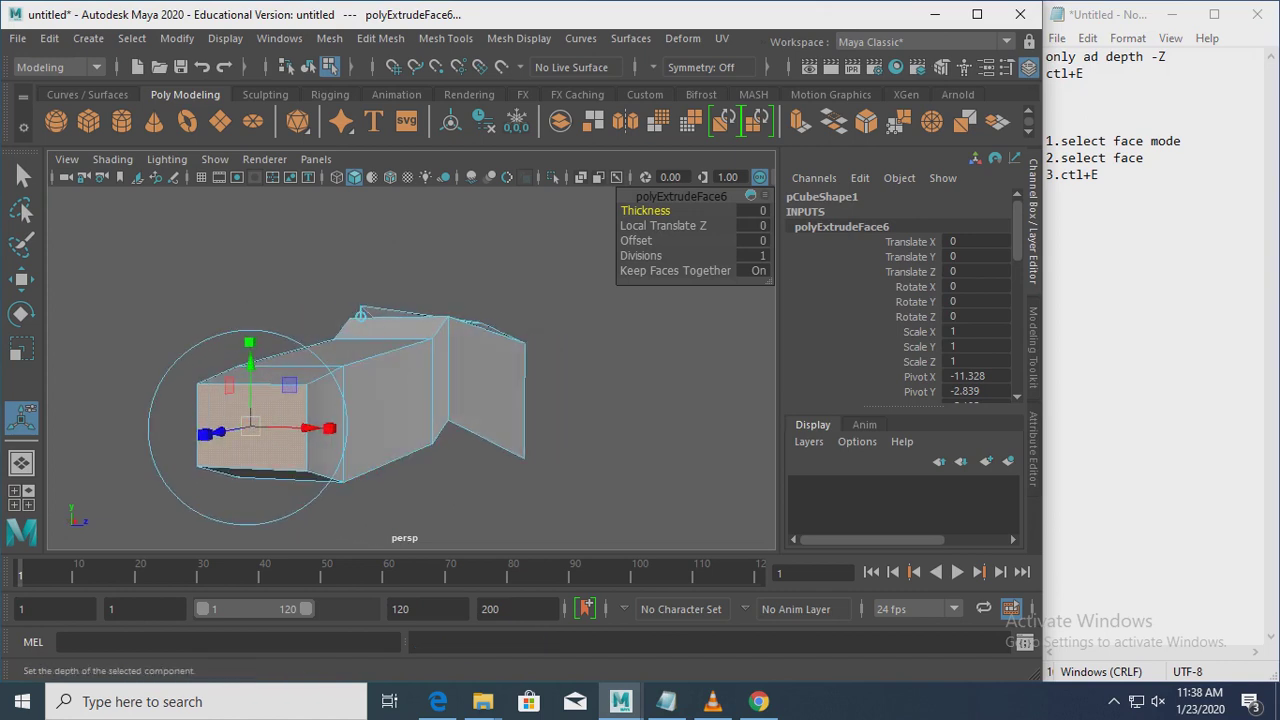
{"action": "mouse_move", "coordinate": [250, 425]}
{"action": "left_mouse_down"}
{"action": "mouse_move", "coordinate": [168, 436]}
{"action": "mouse_move", "coordinate": [205, 435]}
{"action": "mouse_move", "coordinate": [187, 452]}
{"action": "left_mouse_up"}
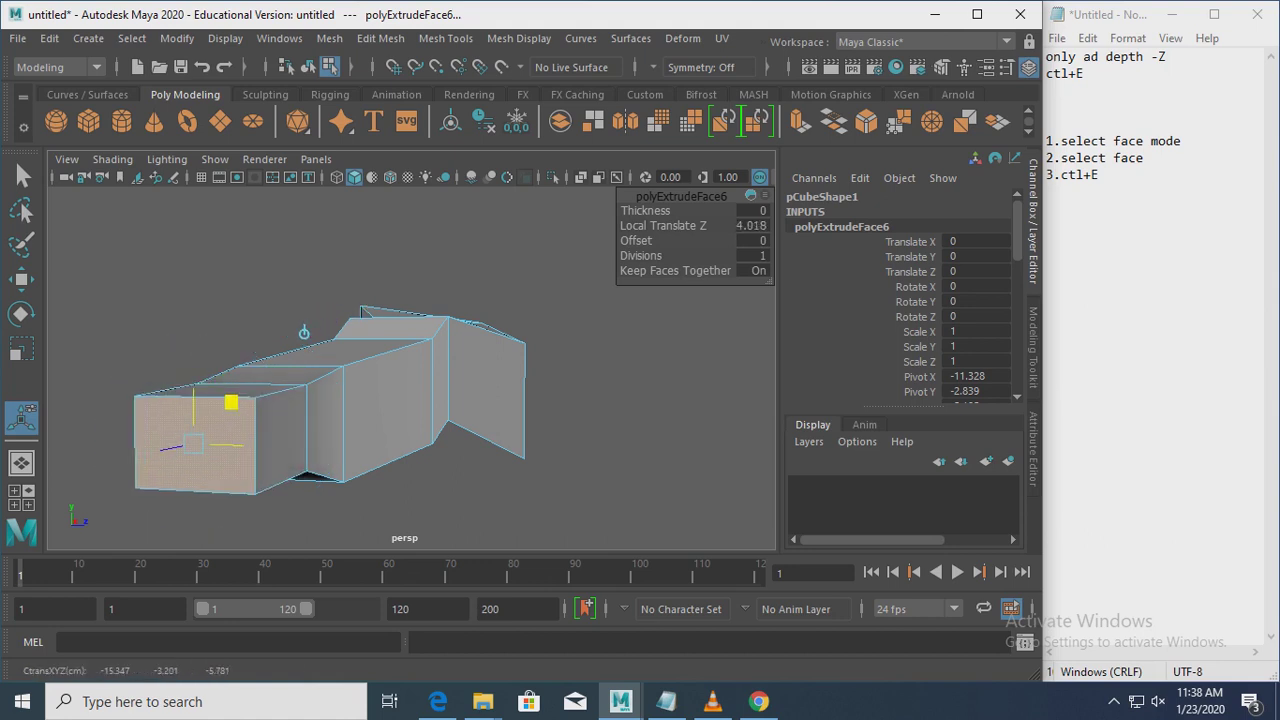
{"action": "left_click_drag", "start_coordinate": [229, 403], "coordinate": [224, 412]}
{"action": "left_click_drag", "start_coordinate": [131, 465], "coordinate": [186, 455]}
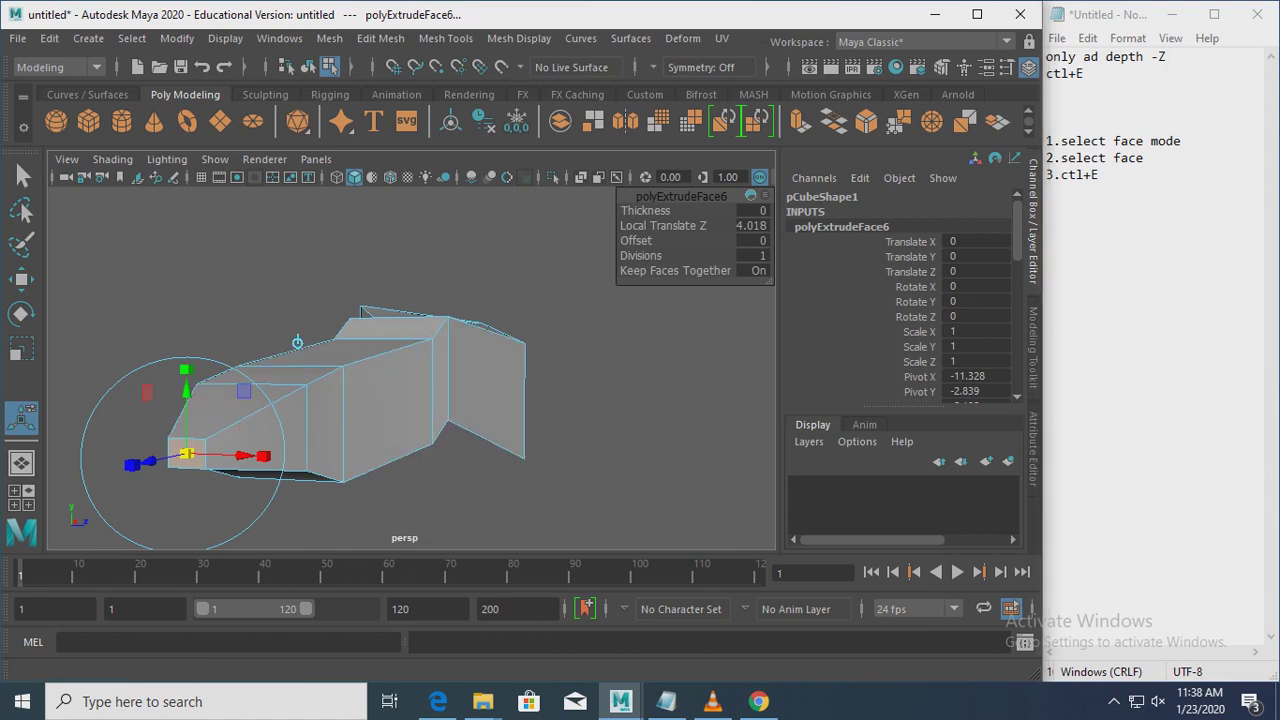
Step: Add 'use arroy key' to the notes and push the face out to 5.291
{"action": "left_click", "coordinate": [1047, 192]}
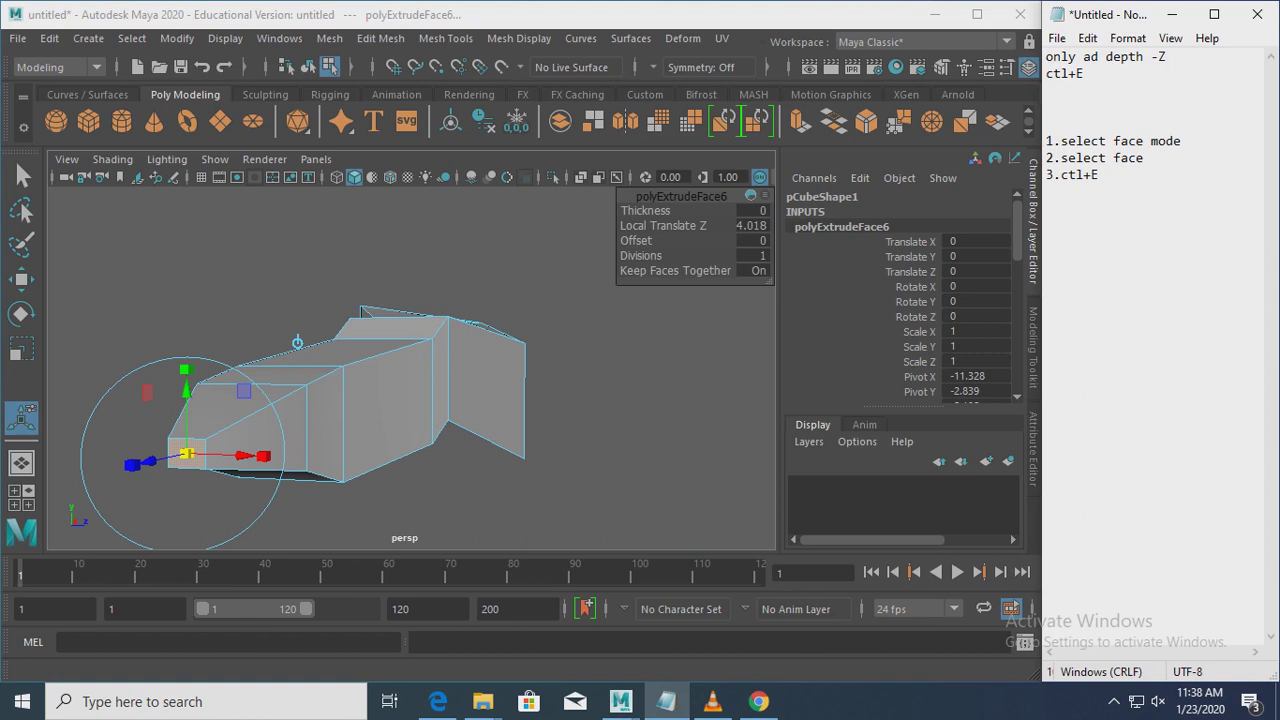
{"action": "type", "text": "use "}
{"action": "type", "text": "arro"}
{"action": "type", "text": "y key"}
{"action": "mouse_move", "coordinate": [165, 460]}
{"action": "left_mouse_down"}
{"action": "mouse_move", "coordinate": [125, 467]}
{"action": "mouse_move", "coordinate": [172, 449]}
{"action": "left_mouse_up"}
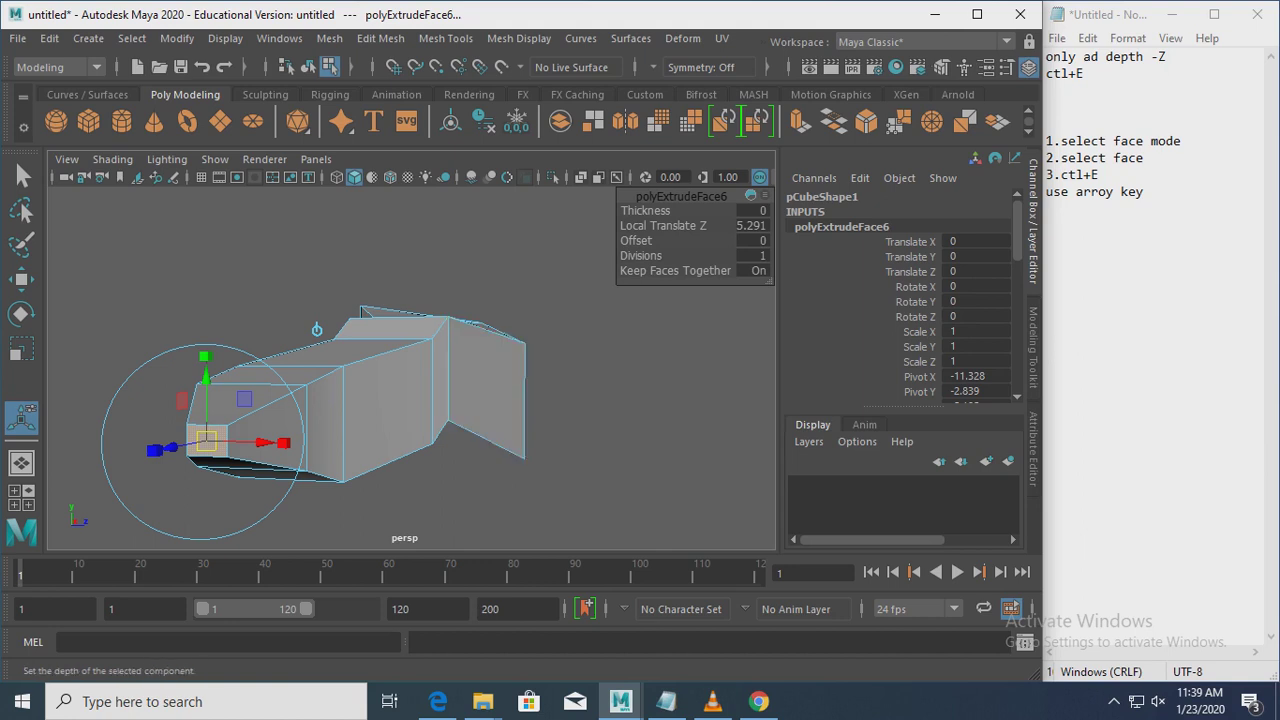
Step: Start a new empty scene, discarding the unsaved fish mesh
{"action": "left_click", "coordinate": [600, 470]}
{"action": "key", "text": "ctrl+n"}
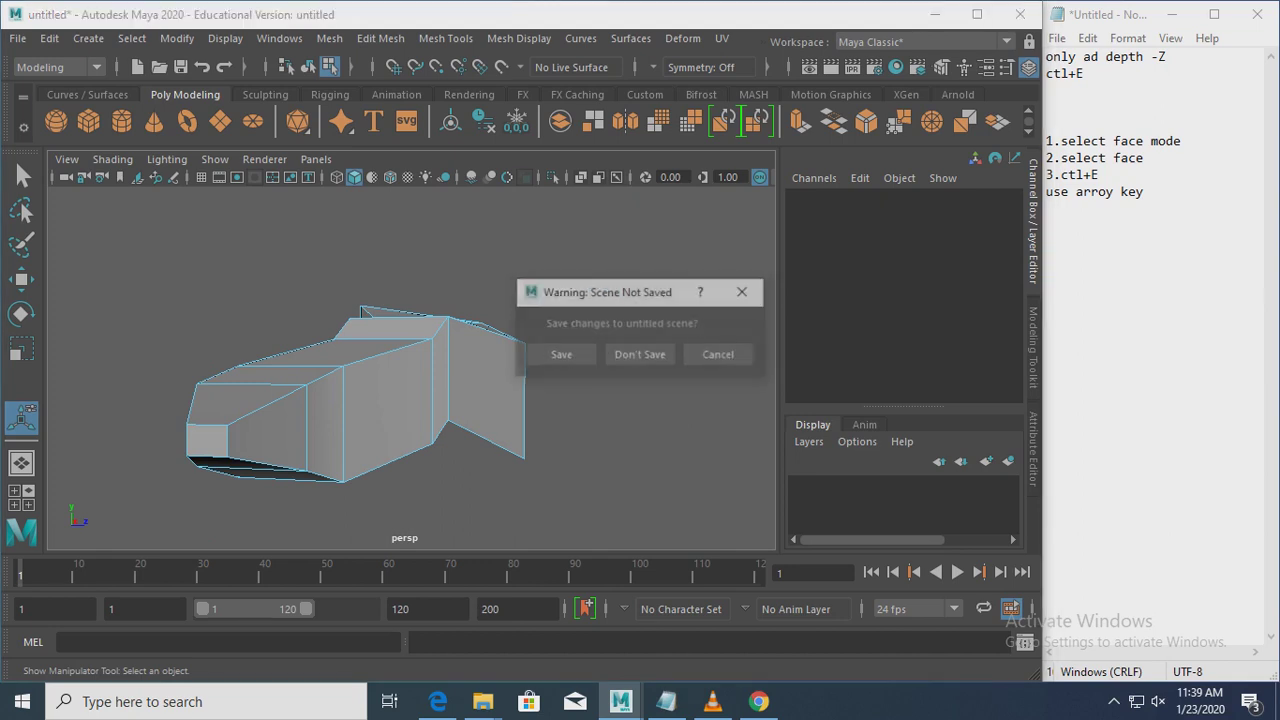
{"action": "left_click", "coordinate": [637, 354]}
{"action": "left_click", "coordinate": [18, 38]}
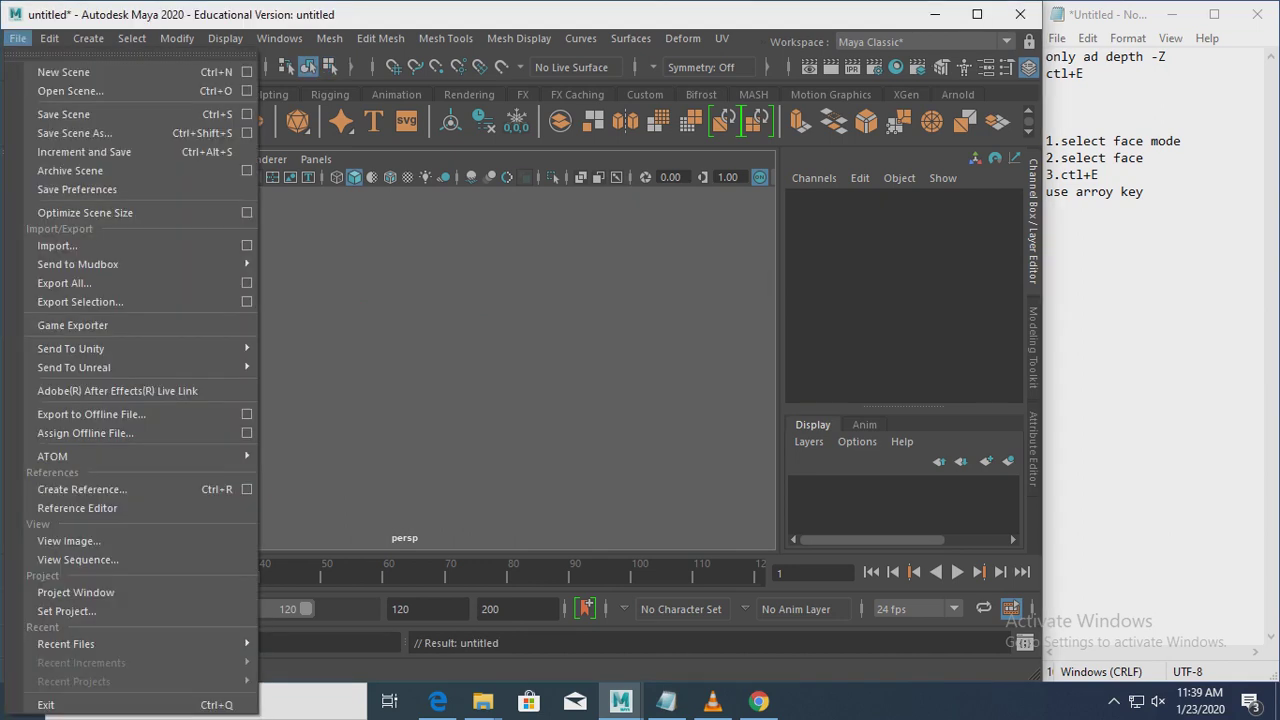
{"action": "left_click", "coordinate": [30, 170]}
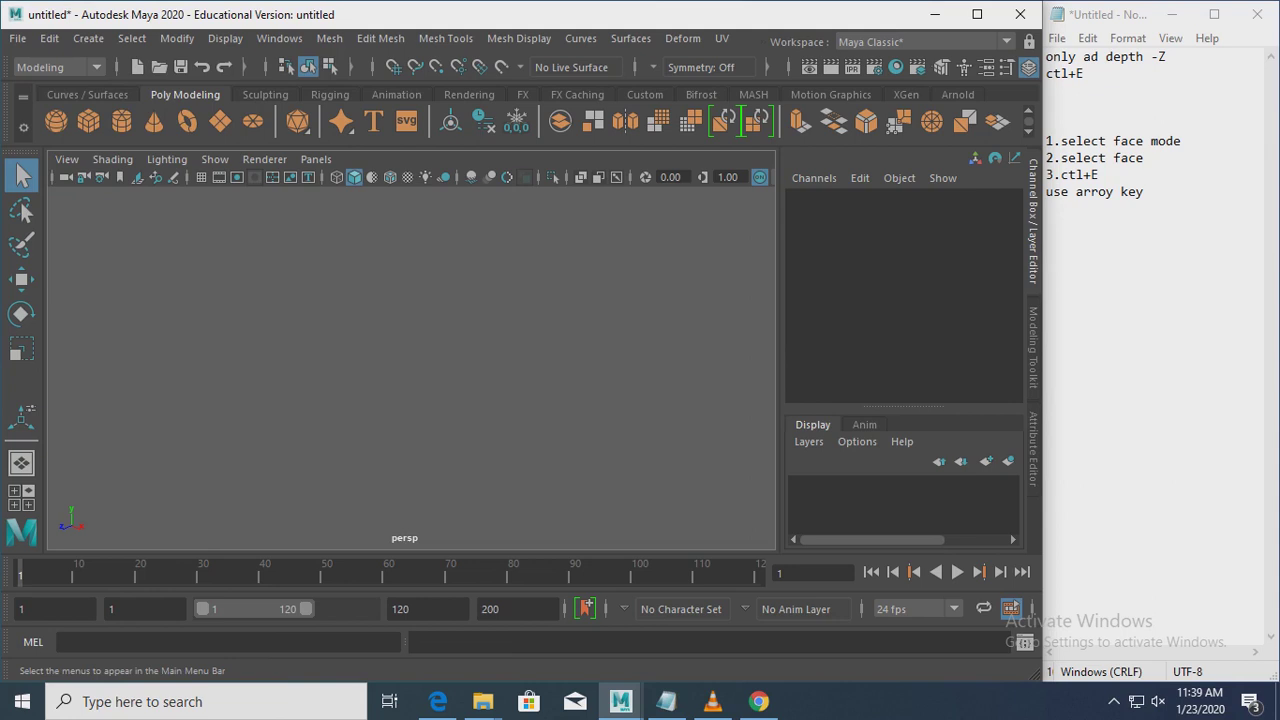
Step: Draw a new polygon cube and set its translate values back to 0
{"action": "left_click", "coordinate": [88, 120]}
{"action": "mouse_move", "coordinate": [224, 270]}
{"action": "left_mouse_down"}
{"action": "mouse_move", "coordinate": [508, 301]}
{"action": "mouse_move", "coordinate": [508, 240]}
{"action": "left_mouse_up"}
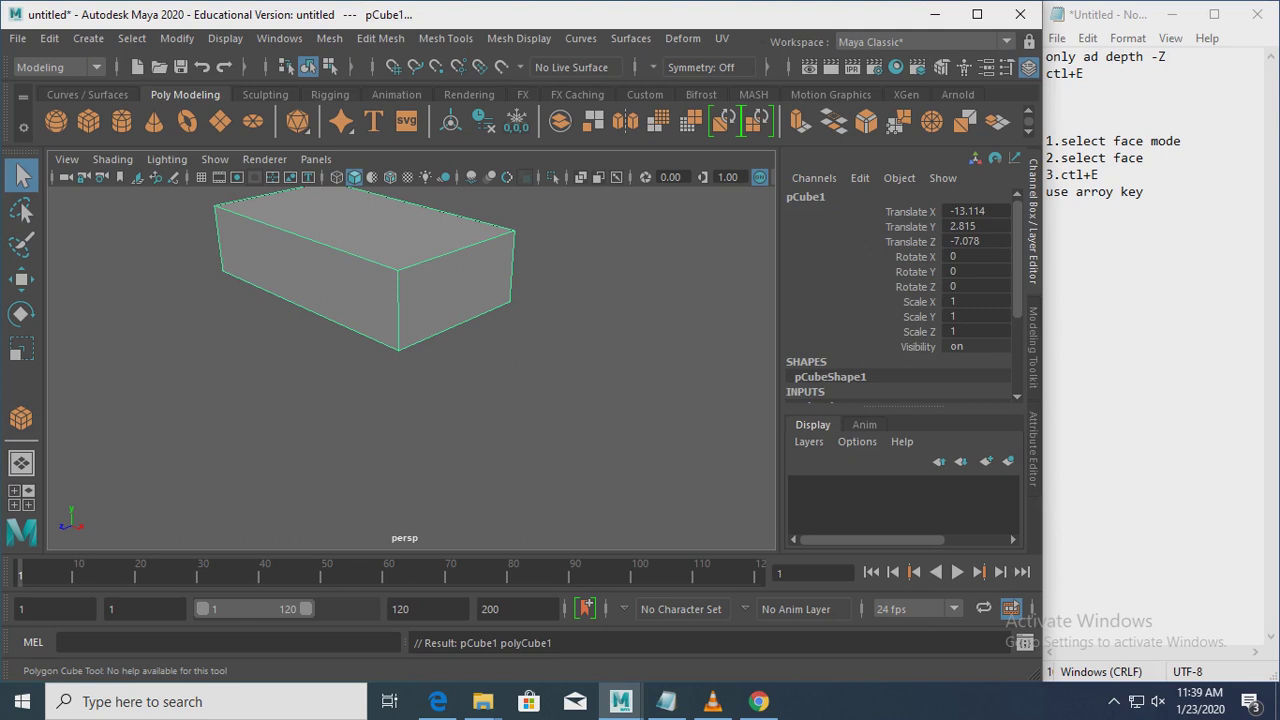
{"action": "type", "text": "-8"}
{"action": "key", "text": "Return"}
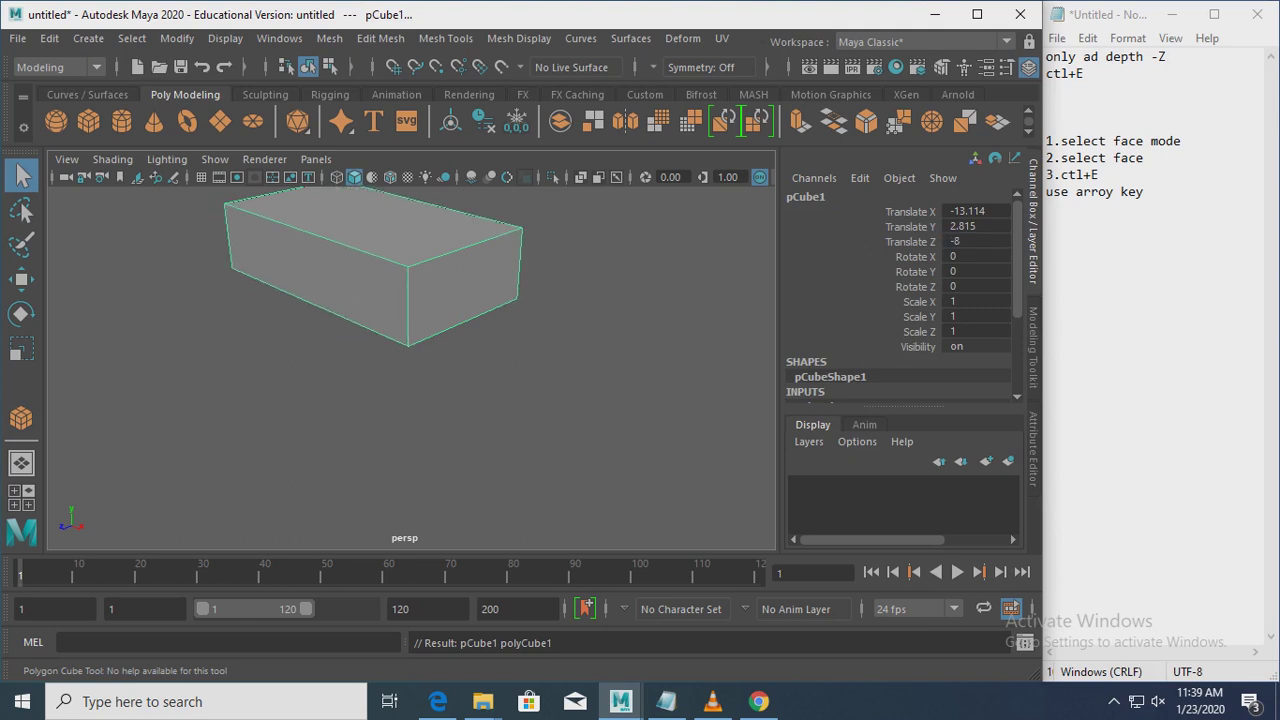
{"action": "left_click", "coordinate": [975, 241]}
{"action": "type", "text": "0"}
{"action": "key", "text": "Return"}
{"action": "type", "text": "0"}
{"action": "key", "text": "Return"}
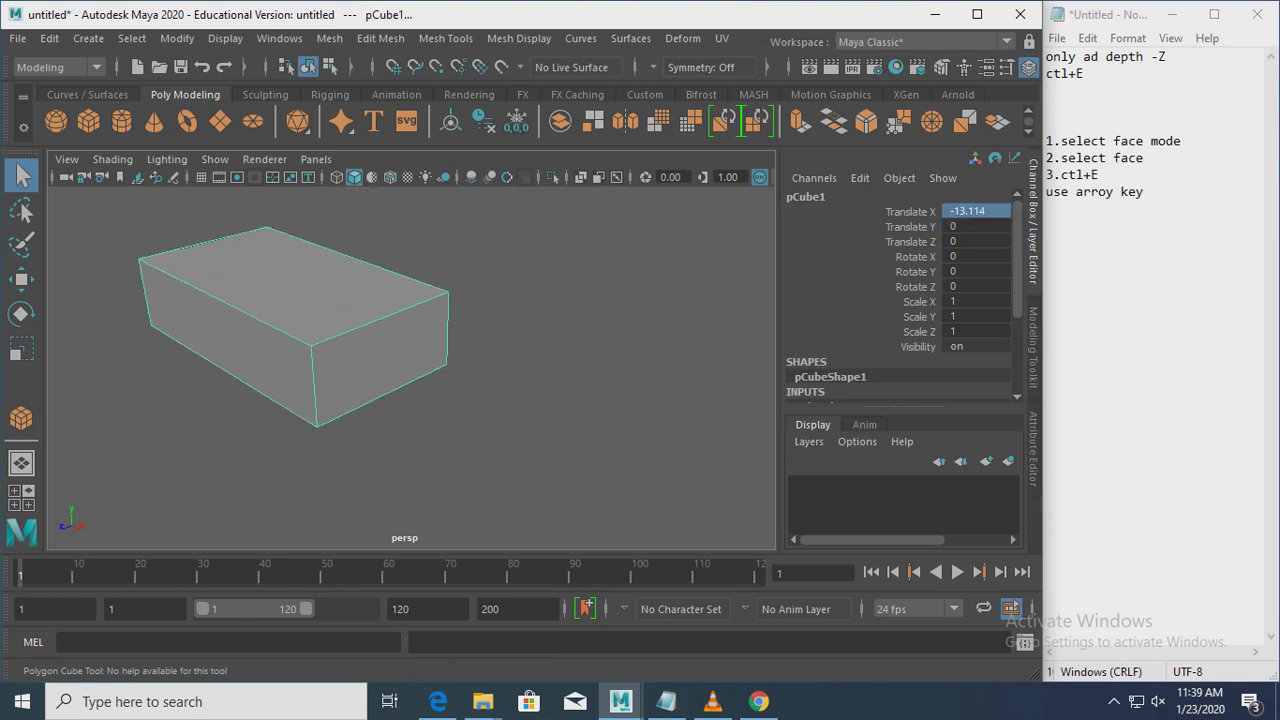
{"action": "type", "text": "0"}
Step: Set polyCube1's Width, Height and Depth all to 8
{"action": "left_click", "coordinate": [822, 392]}
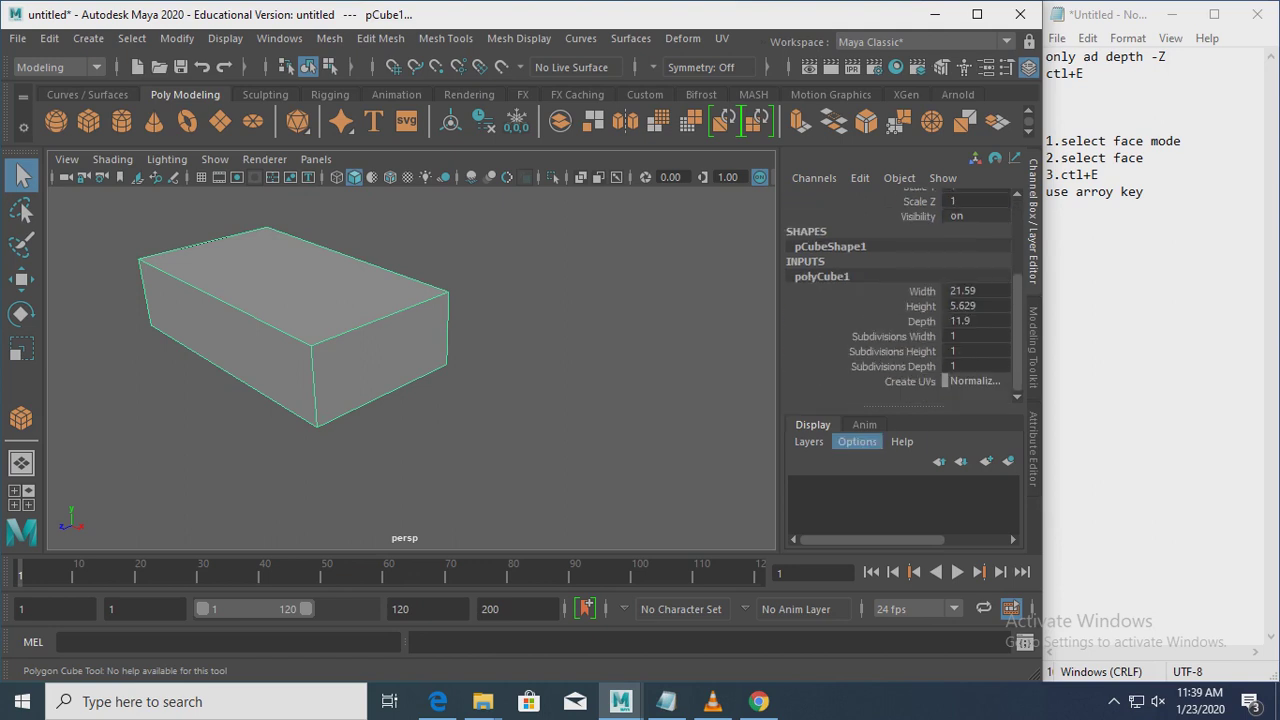
{"action": "key", "text": "f"}
{"action": "double_click", "coordinate": [815, 276]}
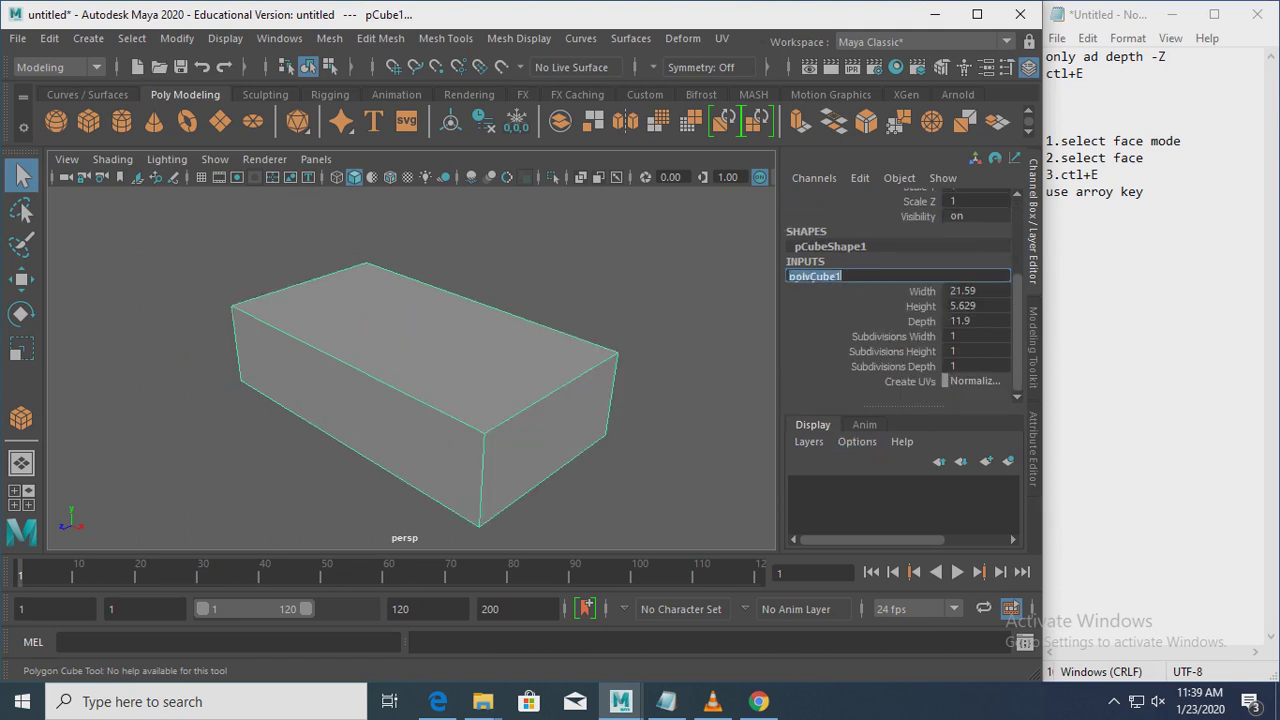
{"action": "left_click", "coordinate": [975, 291]}
{"action": "type", "text": "26"}
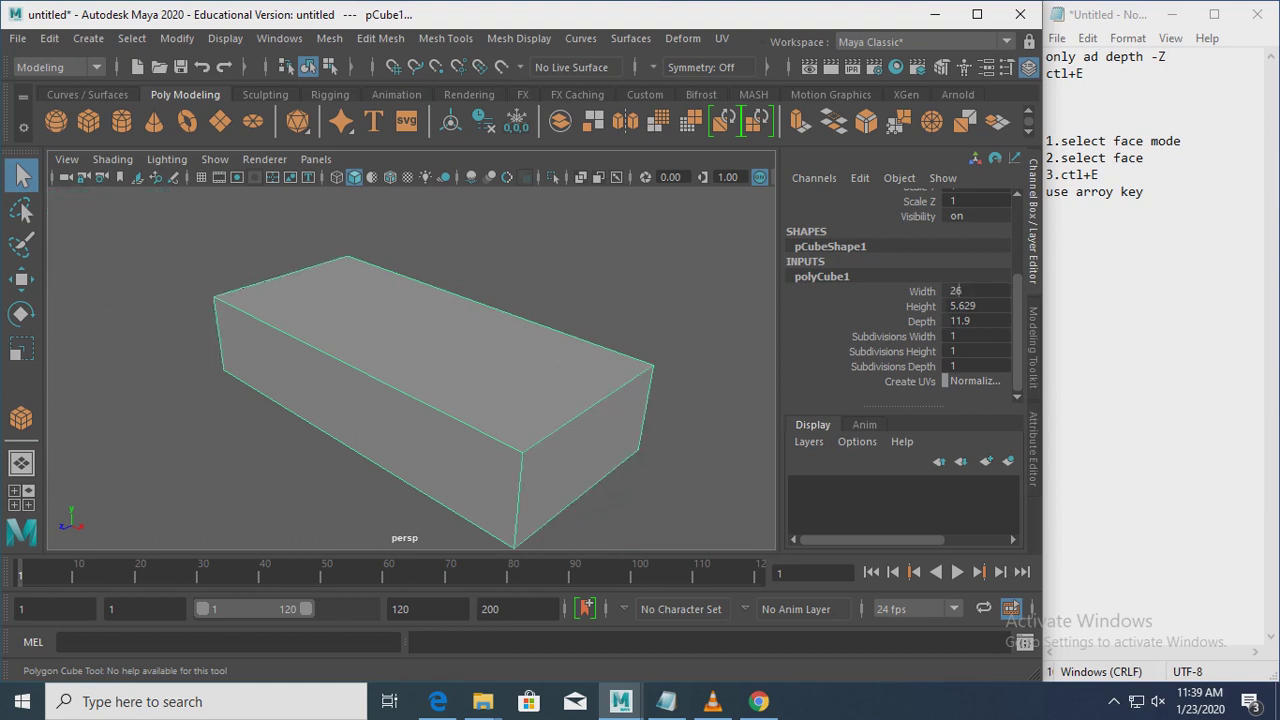
{"action": "key", "text": "Return"}
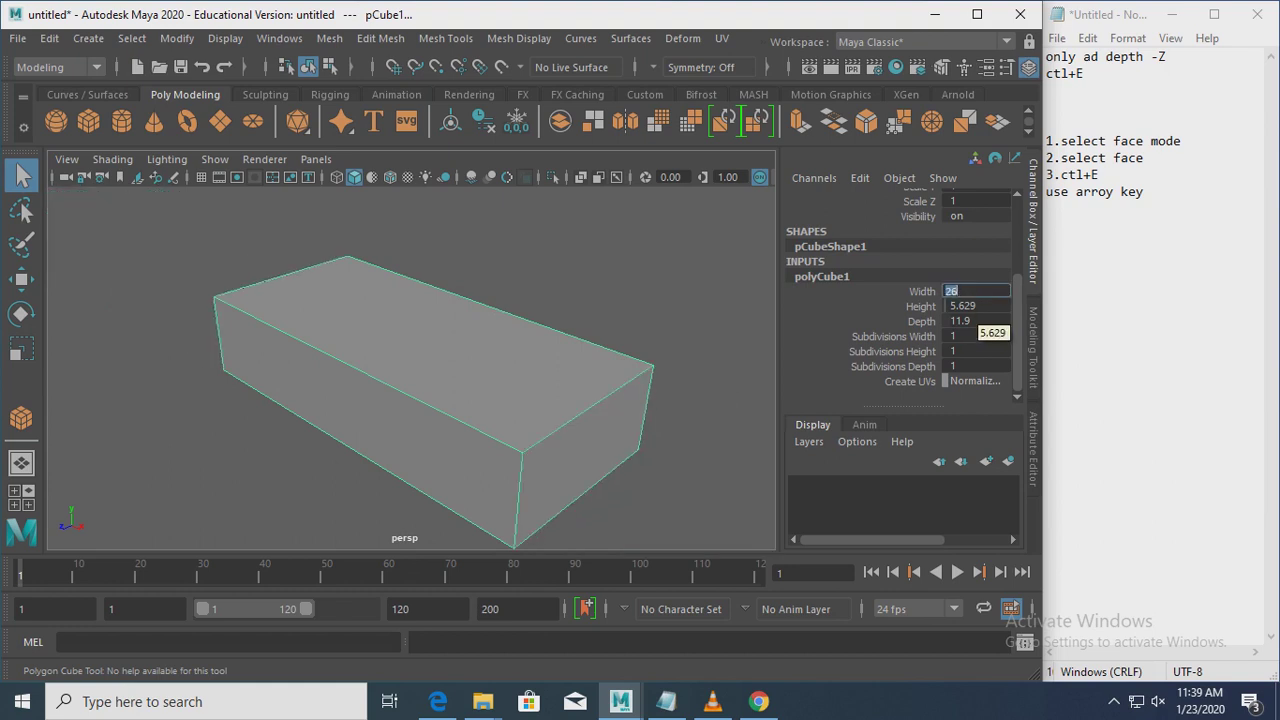
{"action": "type", "text": "8"}
{"action": "key", "text": "Tab"}
{"action": "type", "text": "8"}
{"action": "key", "text": "Tab"}
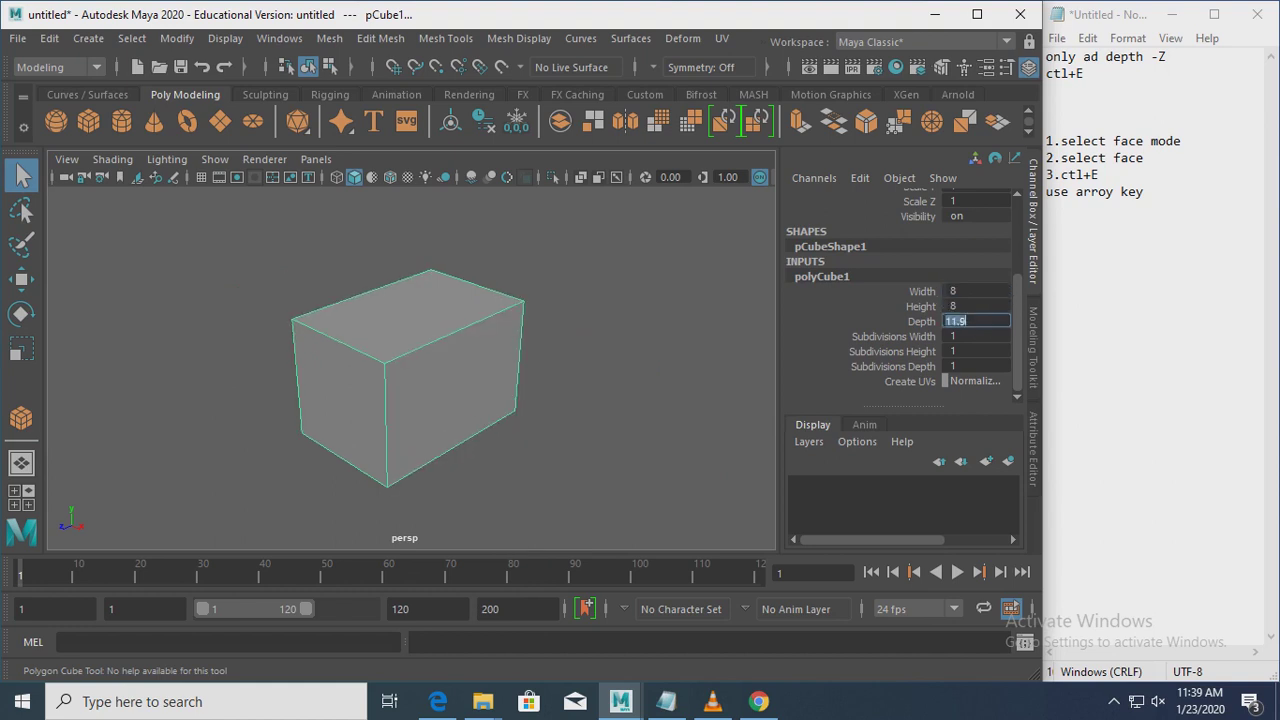
{"action": "type", "text": "8"}
{"action": "key", "text": "Return"}
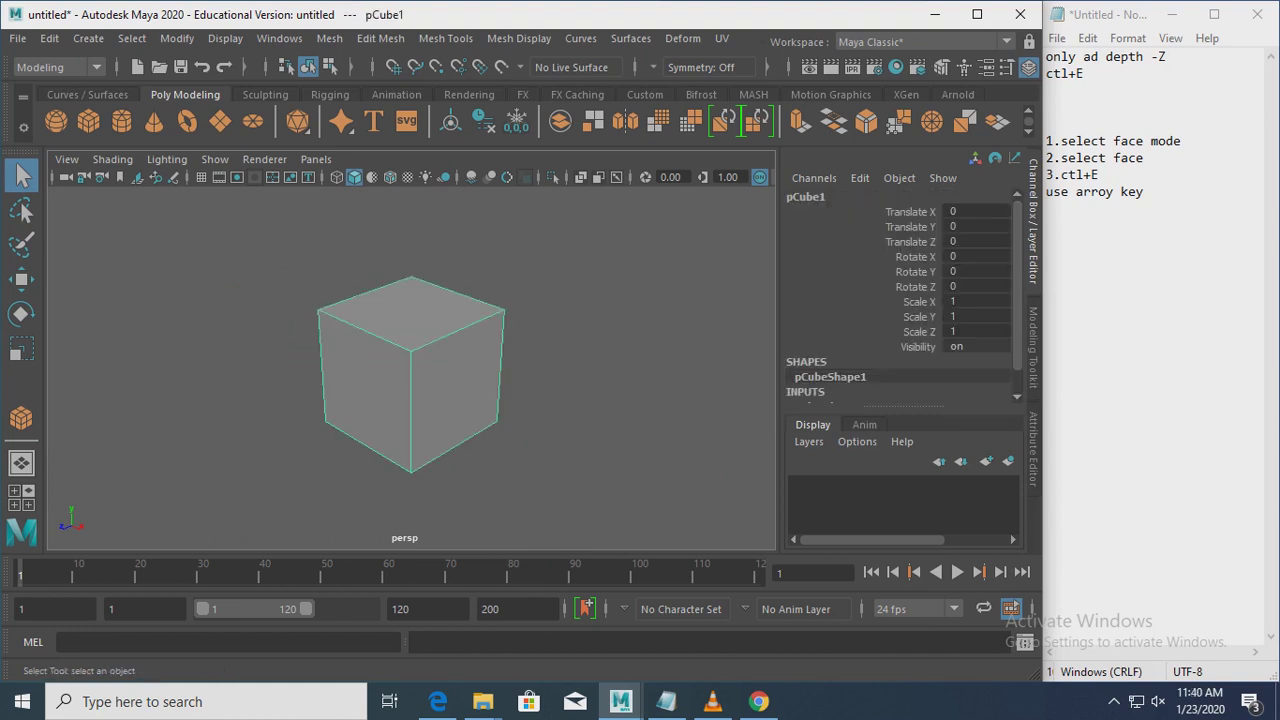
Step: In face mode, select the cube's right face, then add the left face
{"action": "right_click_drag", "start_coordinate": [461, 185], "coordinate": [461, 236]}
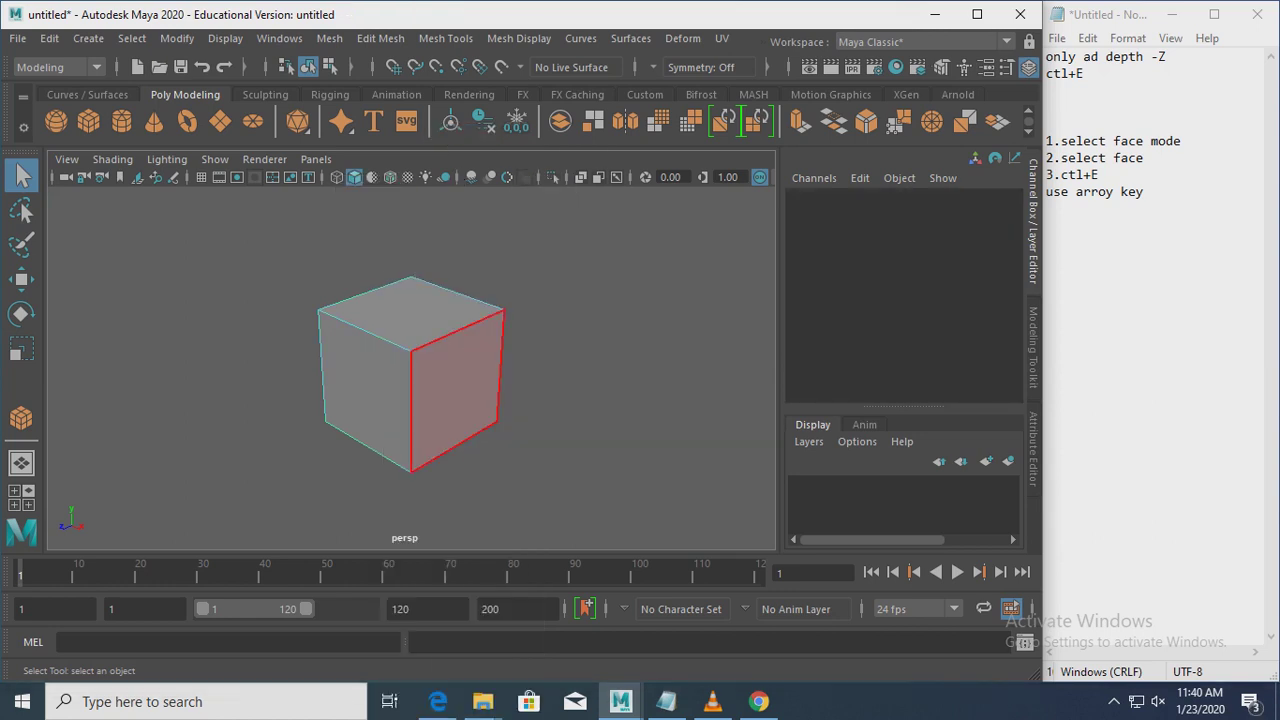
{"action": "left_click", "coordinate": [455, 390]}
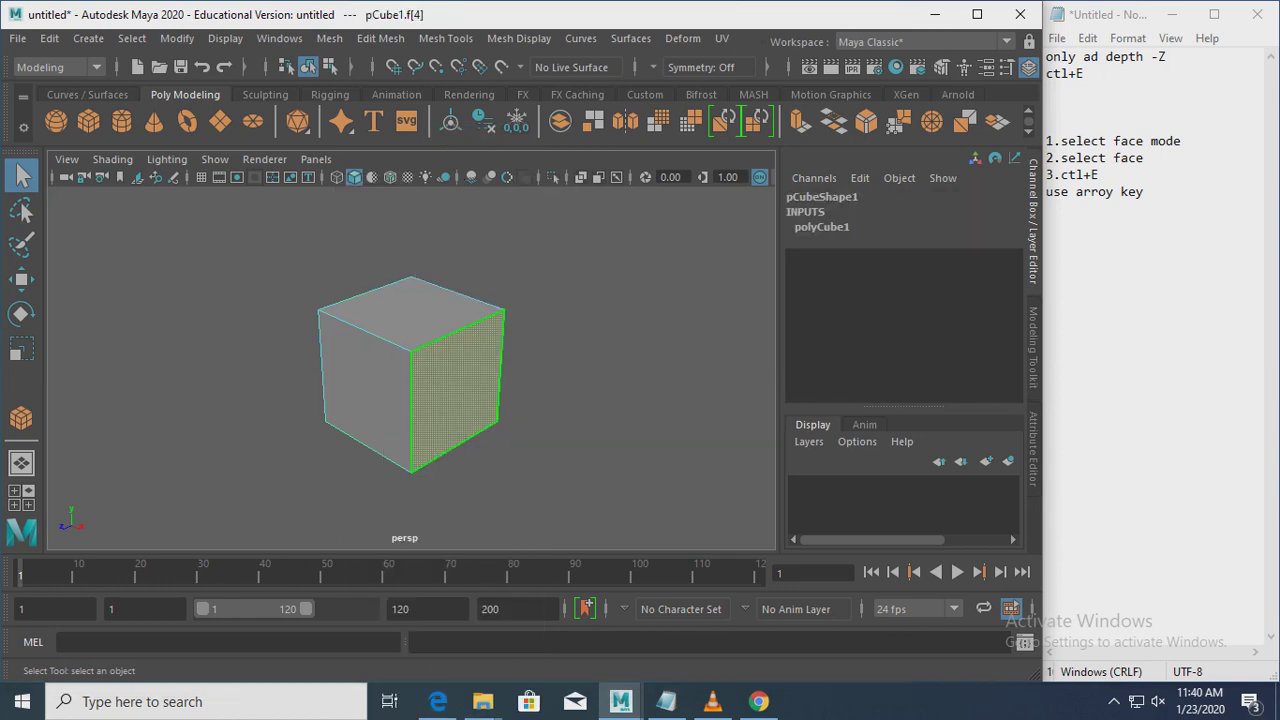
{"action": "left_click_drag", "start_coordinate": [520, 400], "coordinate": [580, 410], "text": "alt"}
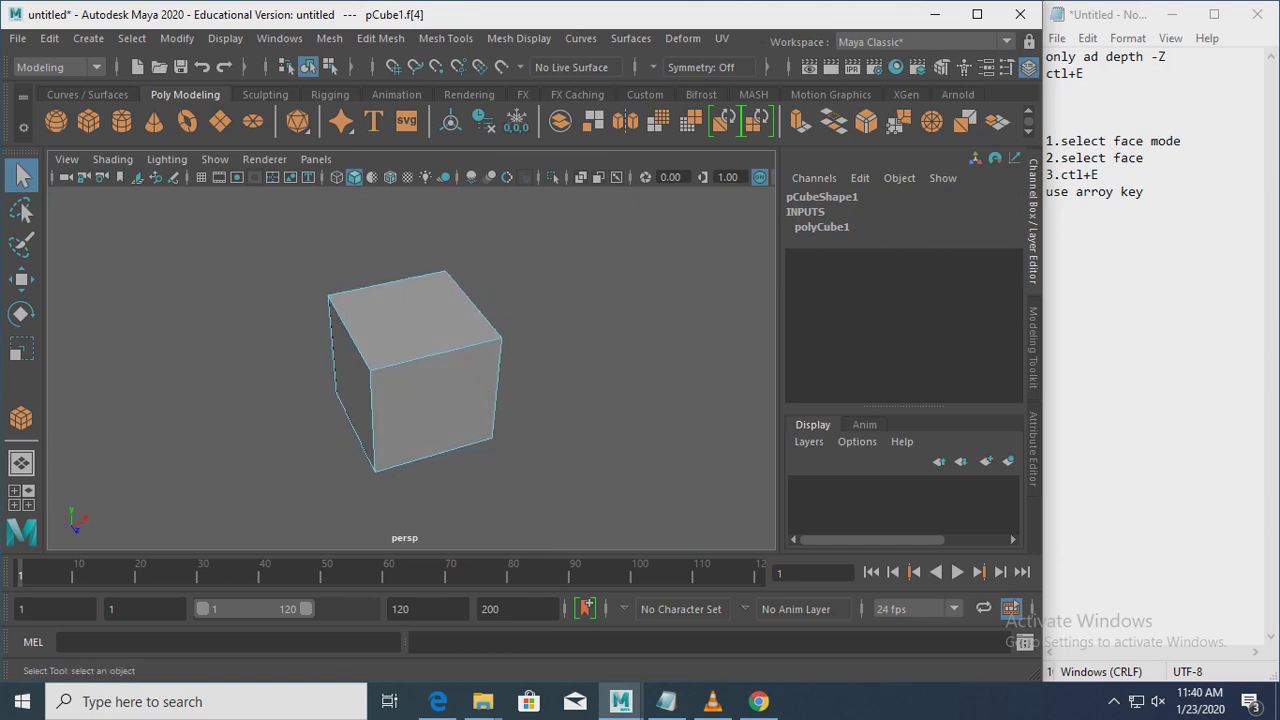
{"action": "left_click", "coordinate": [352, 380], "text": "shift"}
{"action": "left_click_drag", "start_coordinate": [360, 400], "coordinate": [420, 396], "text": "alt"}
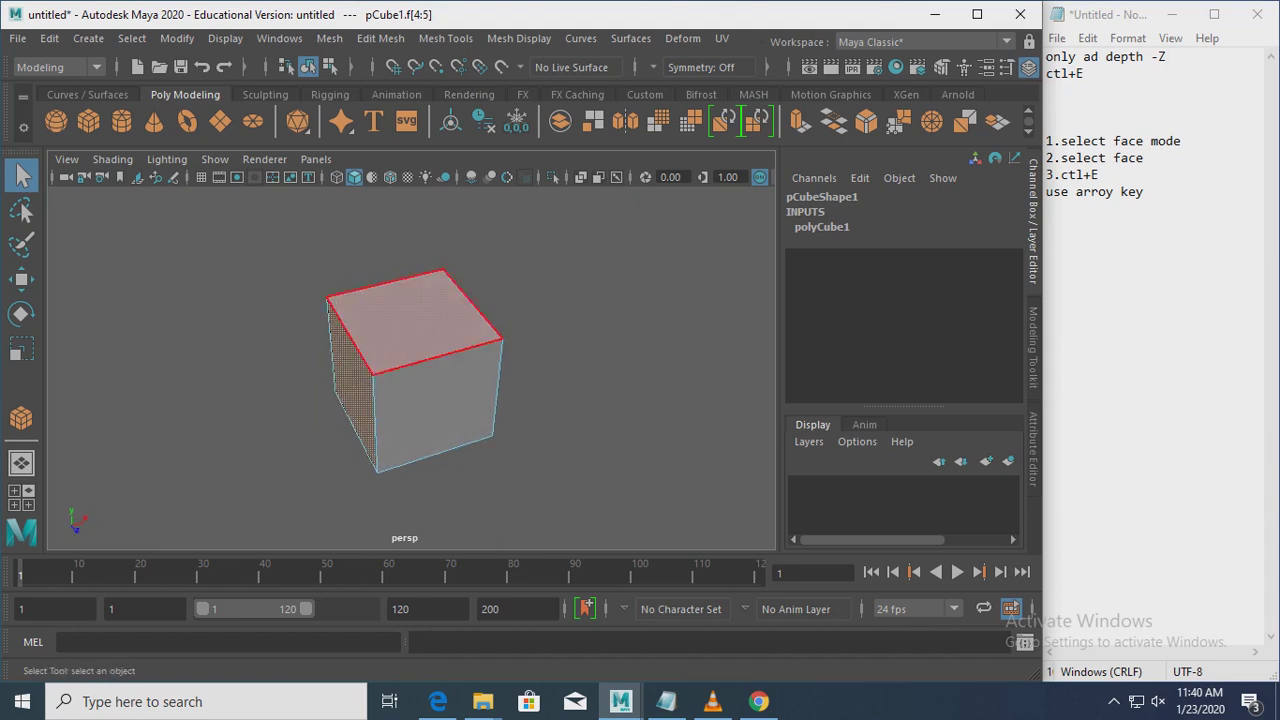
{"action": "left_click", "coordinate": [380, 38]}
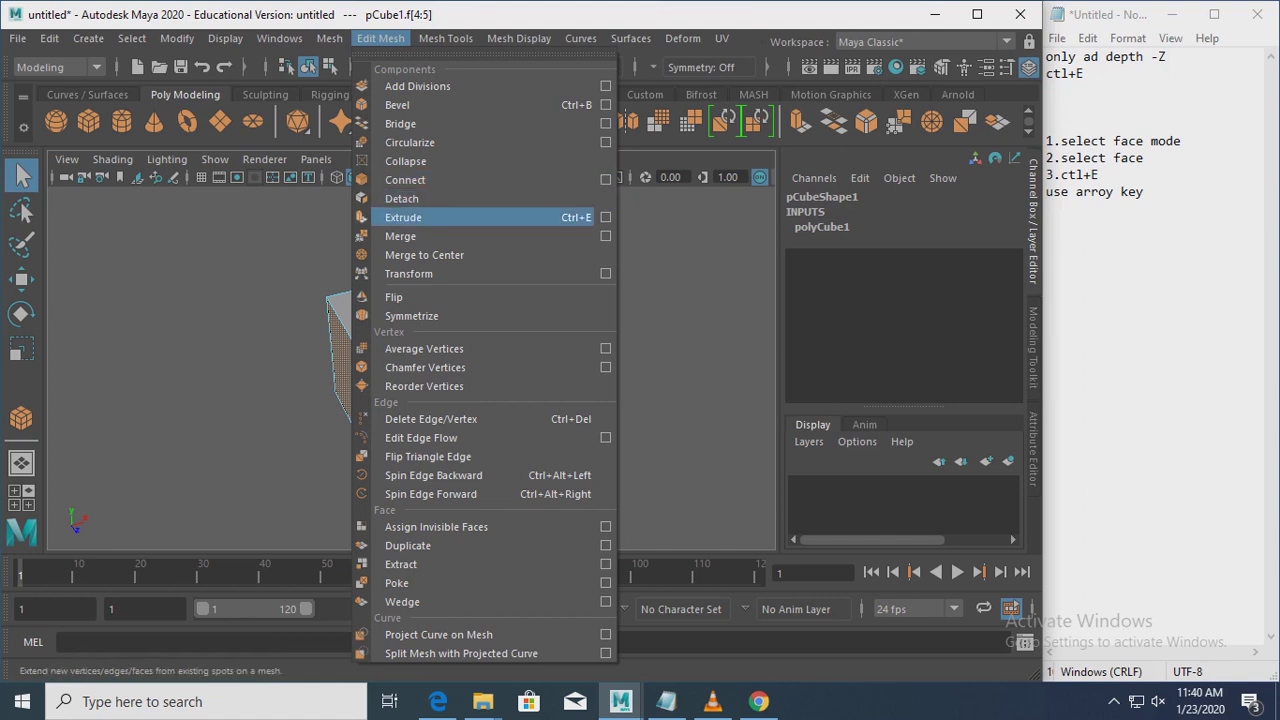
Step: Extrude both side faces out 7.415 units, undoing a trial shrink of the end face
{"action": "left_click", "coordinate": [420, 217]}
{"action": "mouse_move", "coordinate": [467, 352]}
{"action": "left_mouse_down"}
{"action": "mouse_move", "coordinate": [544, 330]}
{"action": "mouse_move", "coordinate": [570, 277]}
{"action": "mouse_move", "coordinate": [572, 331]}
{"action": "left_mouse_up"}
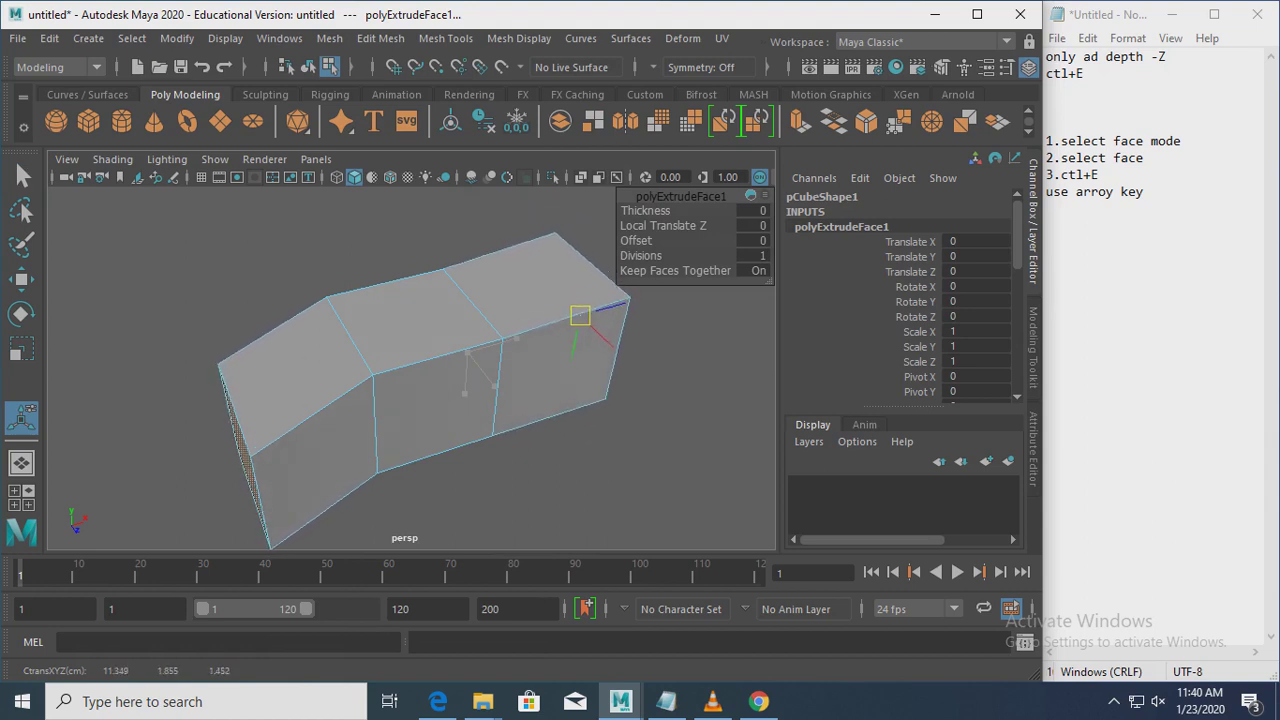
{"action": "left_click_drag", "start_coordinate": [430, 400], "coordinate": [597, 366], "text": "alt"}
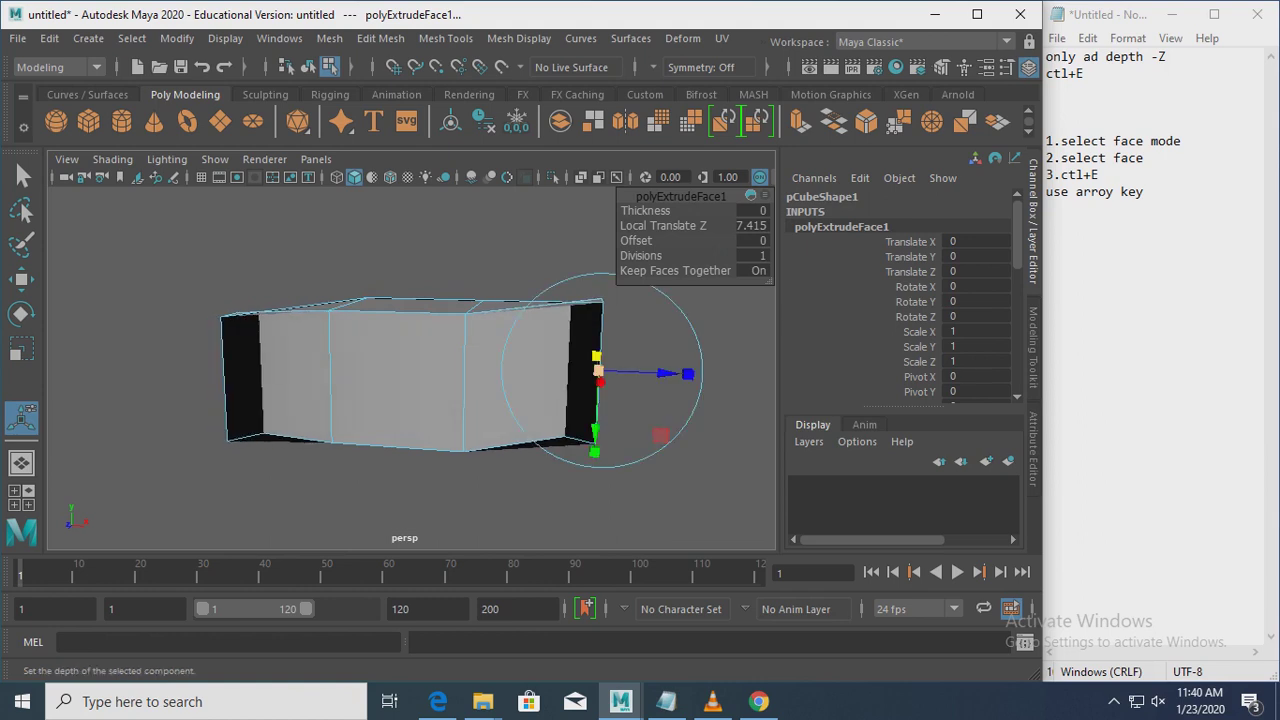
{"action": "mouse_move", "coordinate": [600, 371]}
{"action": "left_mouse_down", "text": "alt"}
{"action": "mouse_move", "coordinate": [499, 254]}
{"action": "mouse_move", "coordinate": [516, 374]}
{"action": "left_mouse_up", "text": "alt"}
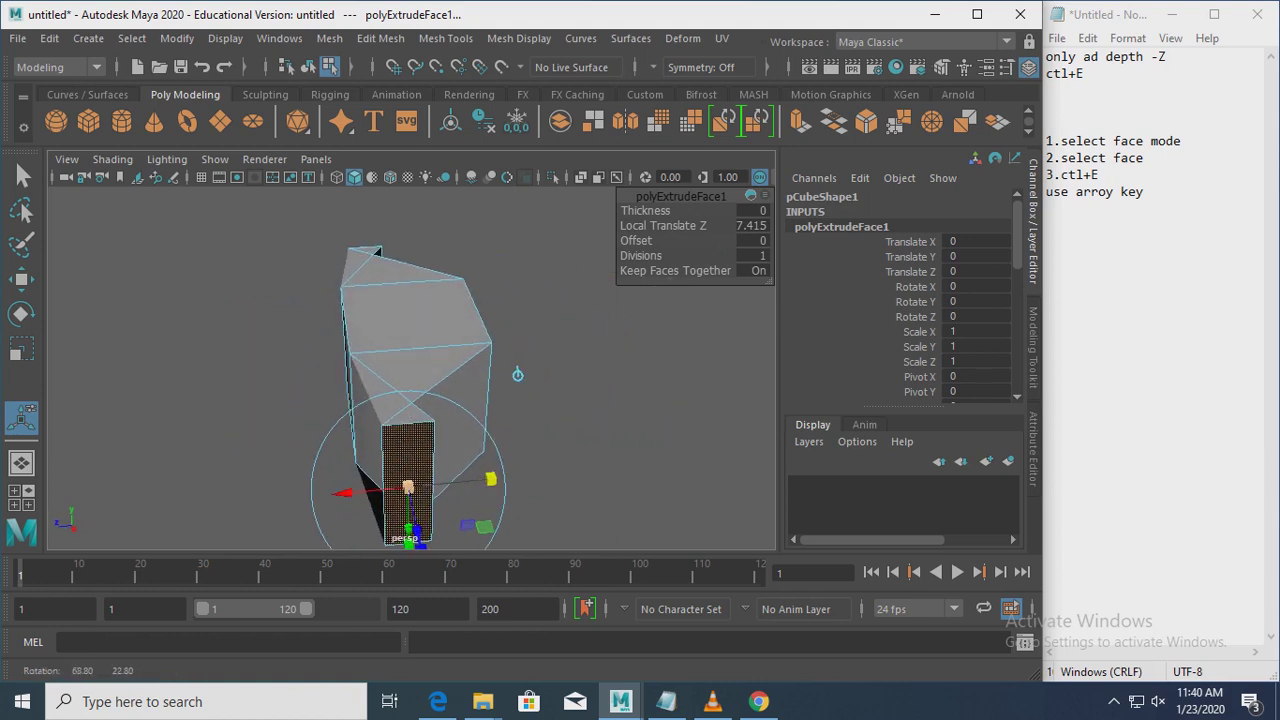
{"action": "middle_click_drag", "start_coordinate": [516, 374], "coordinate": [516, 374]}
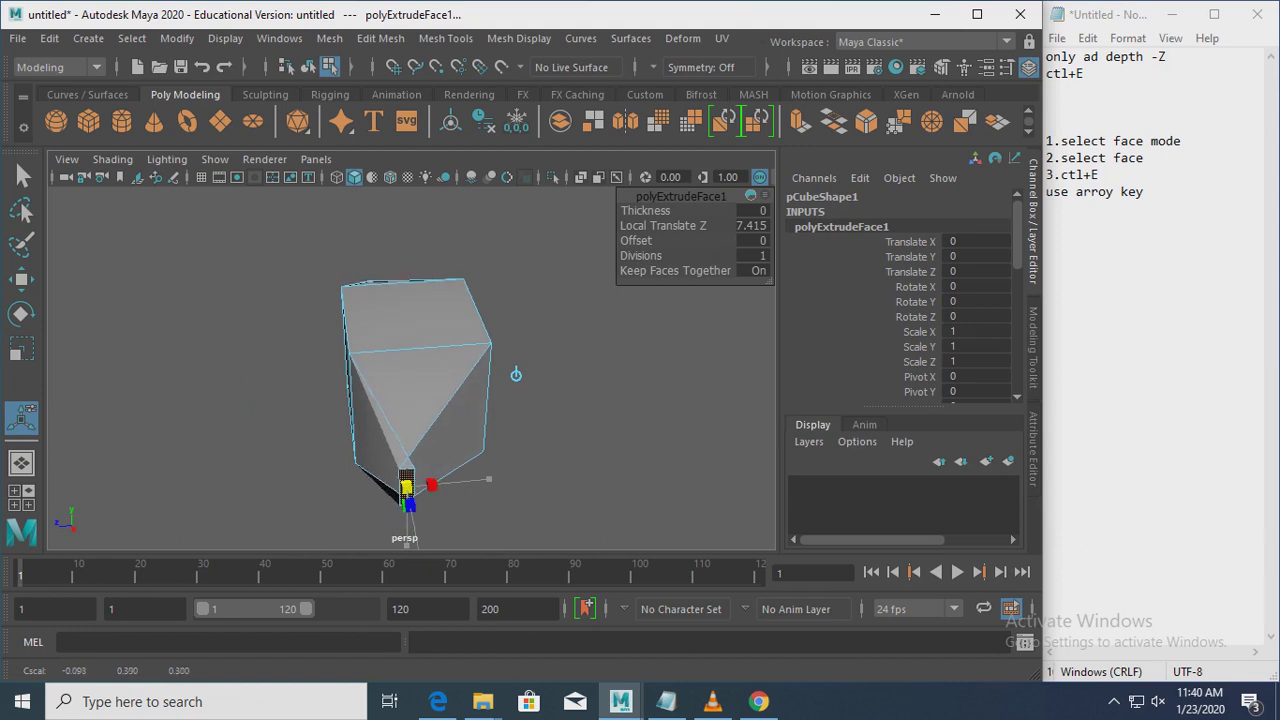
{"action": "key", "text": "ctrl+z"}
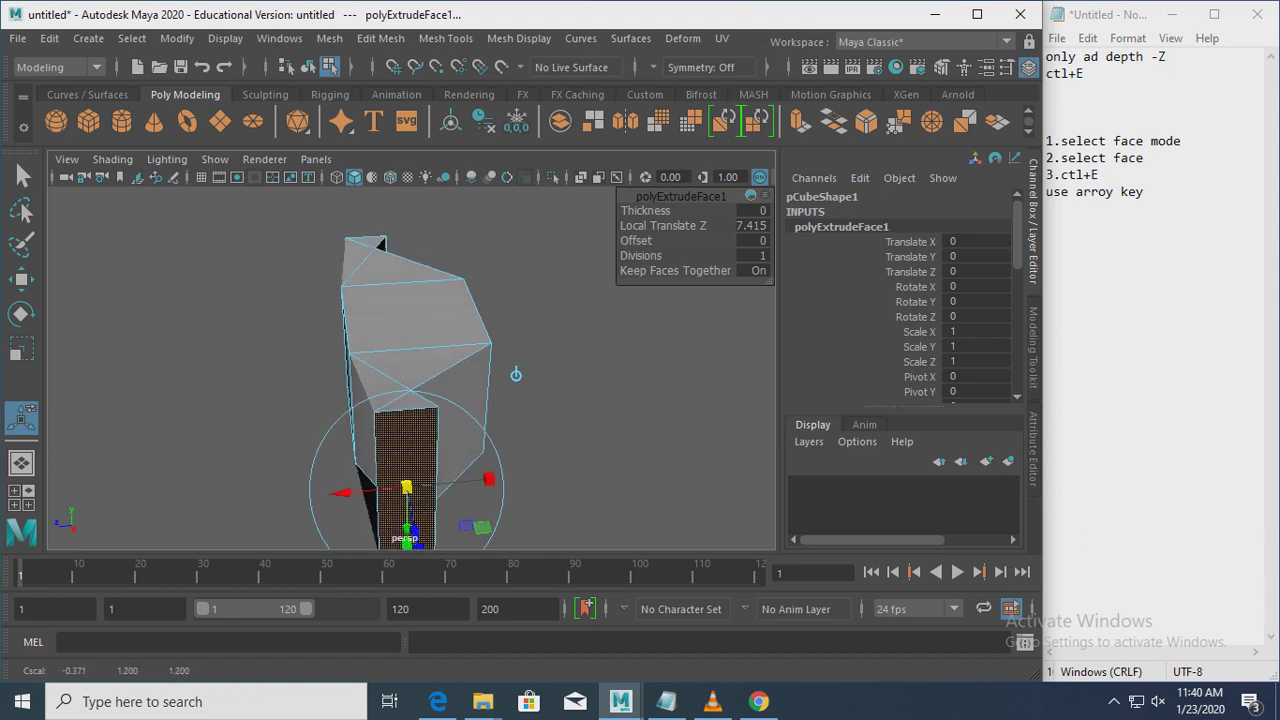
{"action": "left_click", "coordinate": [516, 374]}
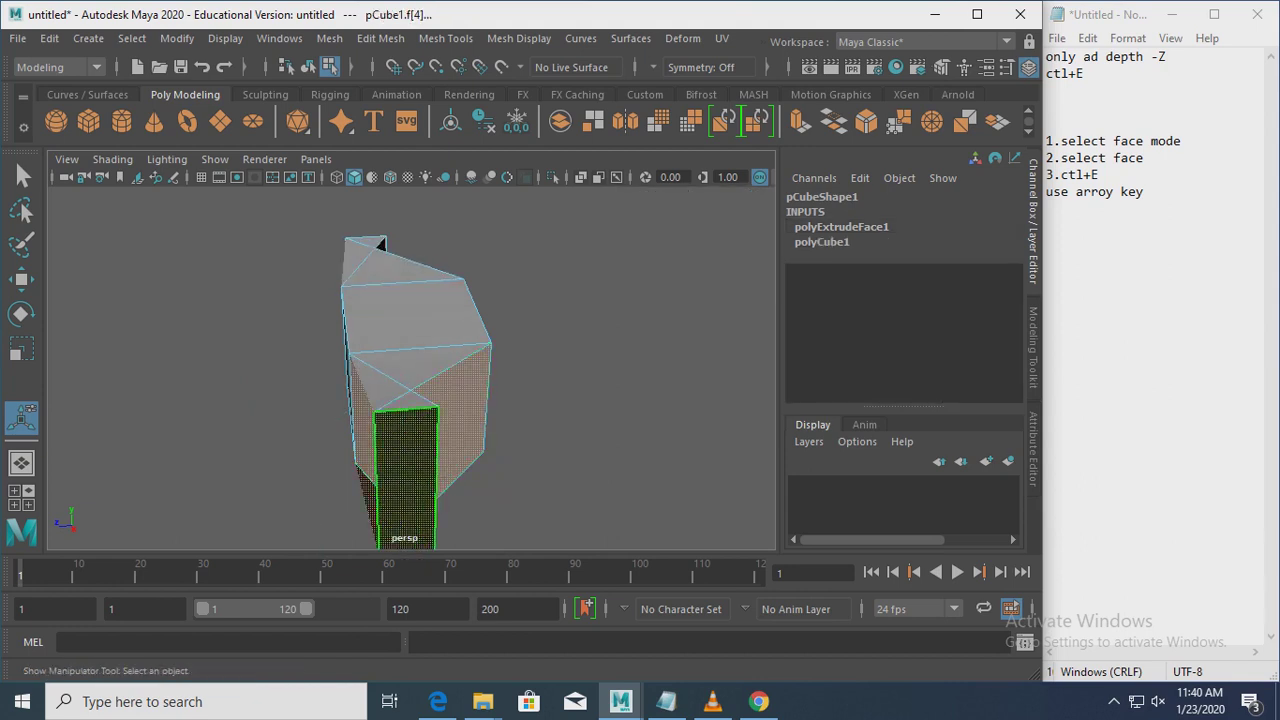
{"action": "key", "text": "ctrl+z"}
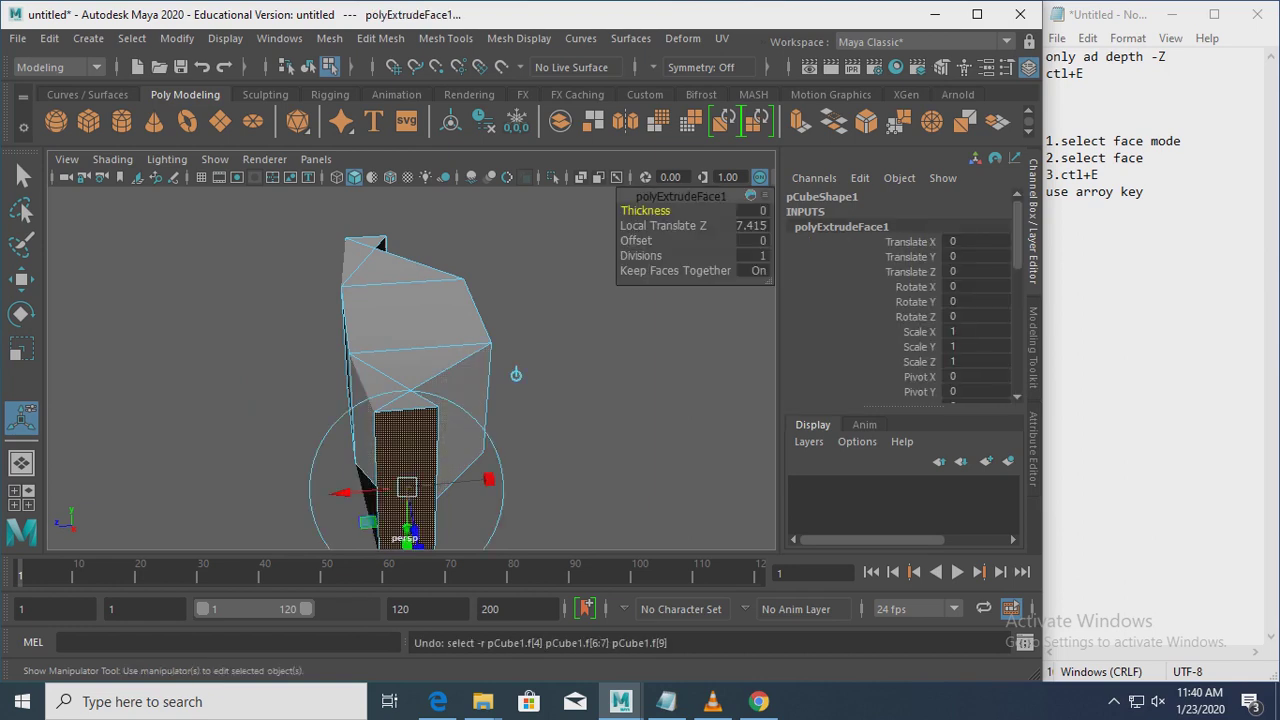
Step: Scale one extruded end face down to about 0.29 in two axes
{"action": "key", "text": "ctrl+z"}
{"action": "key", "text": "ctrl+z"}
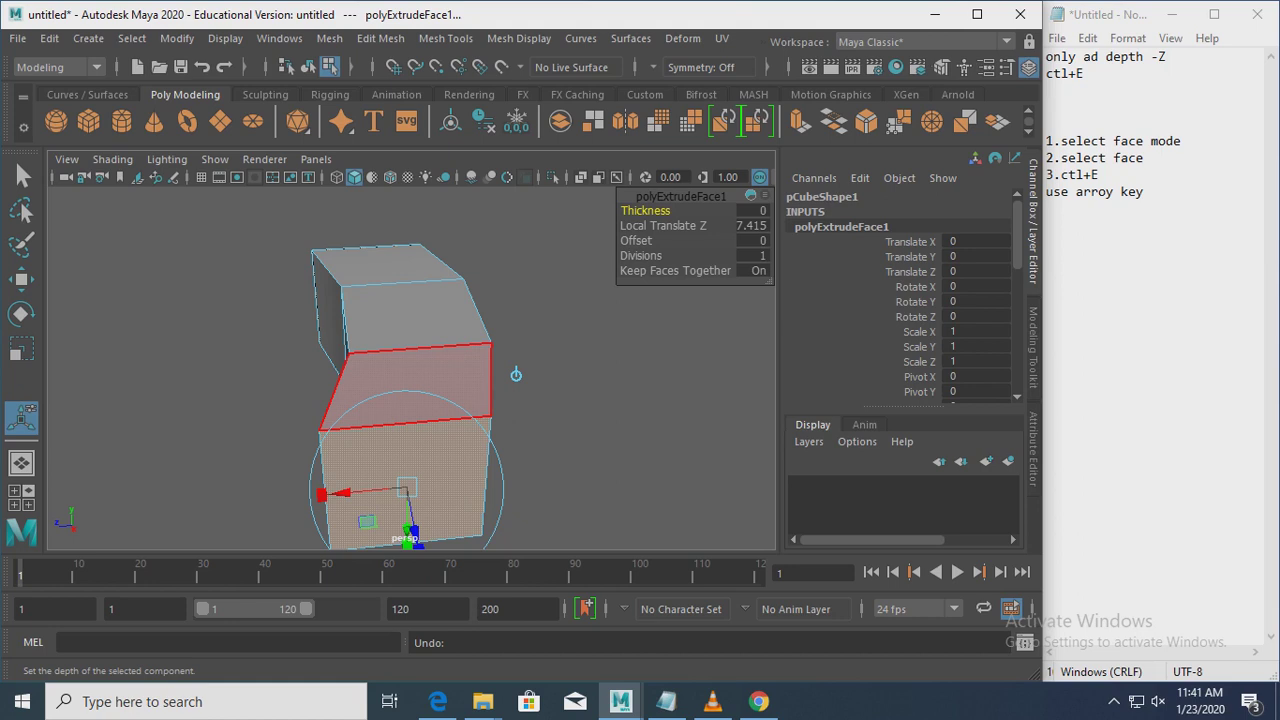
{"action": "left_click_drag", "start_coordinate": [320, 494], "coordinate": [290, 494], "text": "ctrl"}
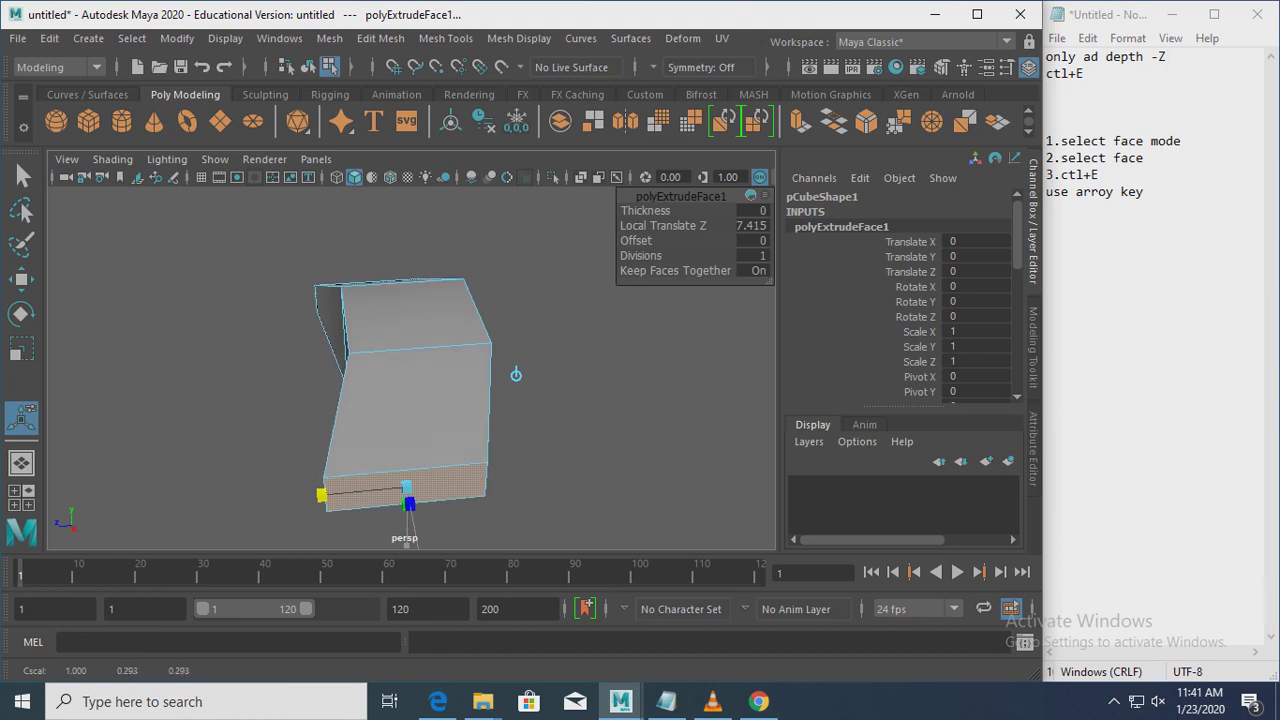
{"action": "key", "text": "ctrl+e"}
{"action": "left_click_drag", "start_coordinate": [266, 409], "coordinate": [323, 431]}
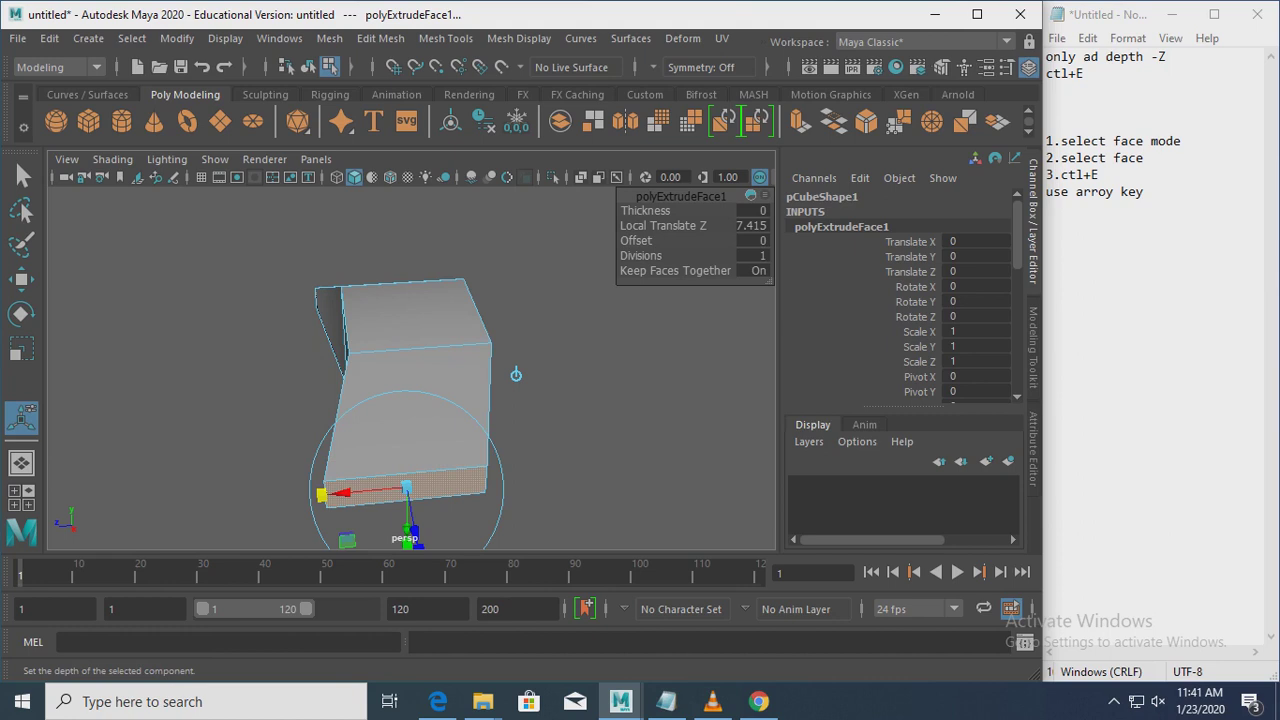
{"action": "mouse_move", "coordinate": [516, 374]}
{"action": "left_mouse_down", "text": "alt"}
{"action": "mouse_move", "coordinate": [637, 366]}
{"action": "mouse_move", "coordinate": [470, 379]}
{"action": "left_mouse_up", "text": "alt"}
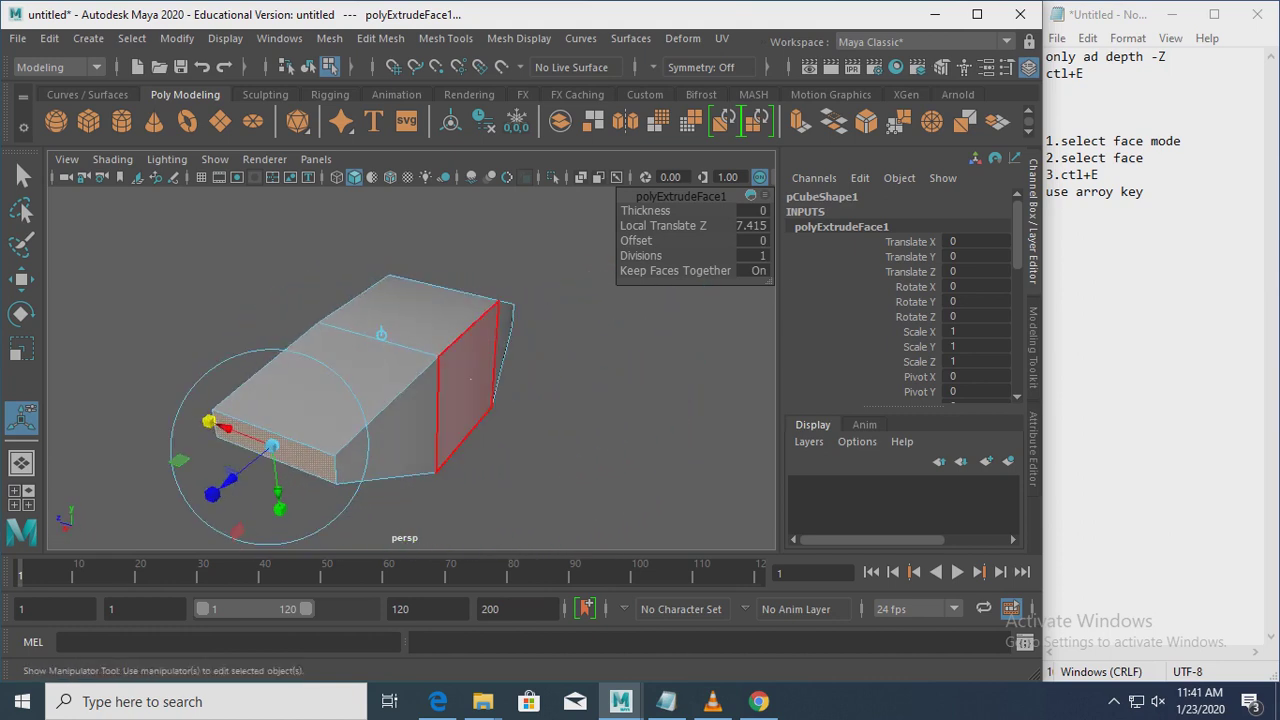
Step: Extrude the wide end face twice, adding segments of 9.161 and 4.875
{"action": "left_click", "coordinate": [470, 379]}
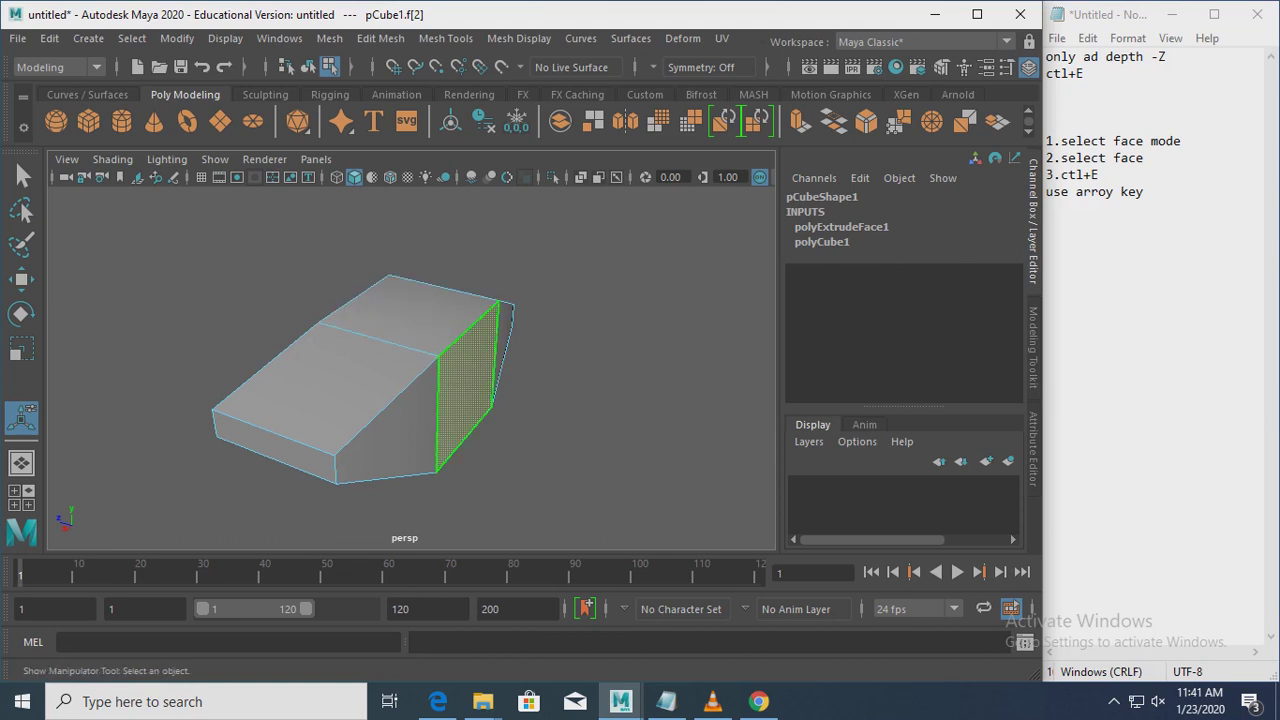
{"action": "key", "text": "ctrl+e"}
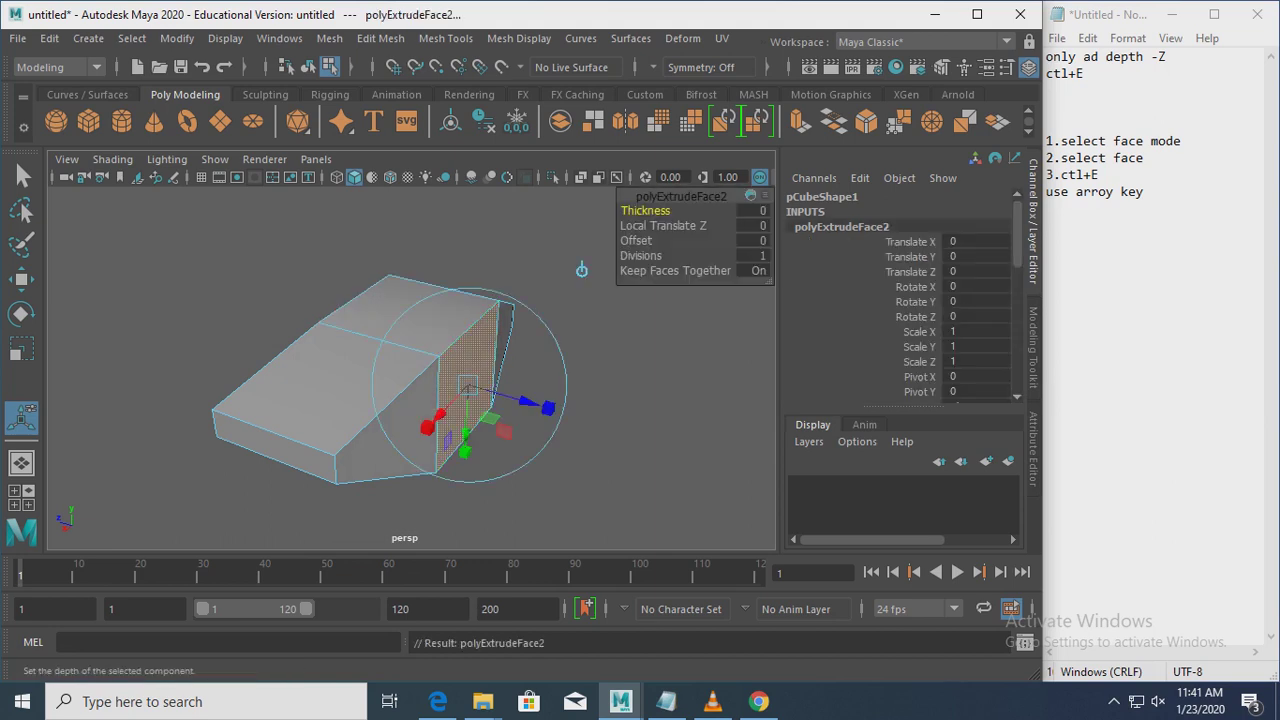
{"action": "mouse_move", "coordinate": [581, 269]}
{"action": "middle_mouse_down"}
{"action": "mouse_move", "coordinate": [738, 313]}
{"action": "mouse_move", "coordinate": [735, 325]}
{"action": "middle_mouse_up"}
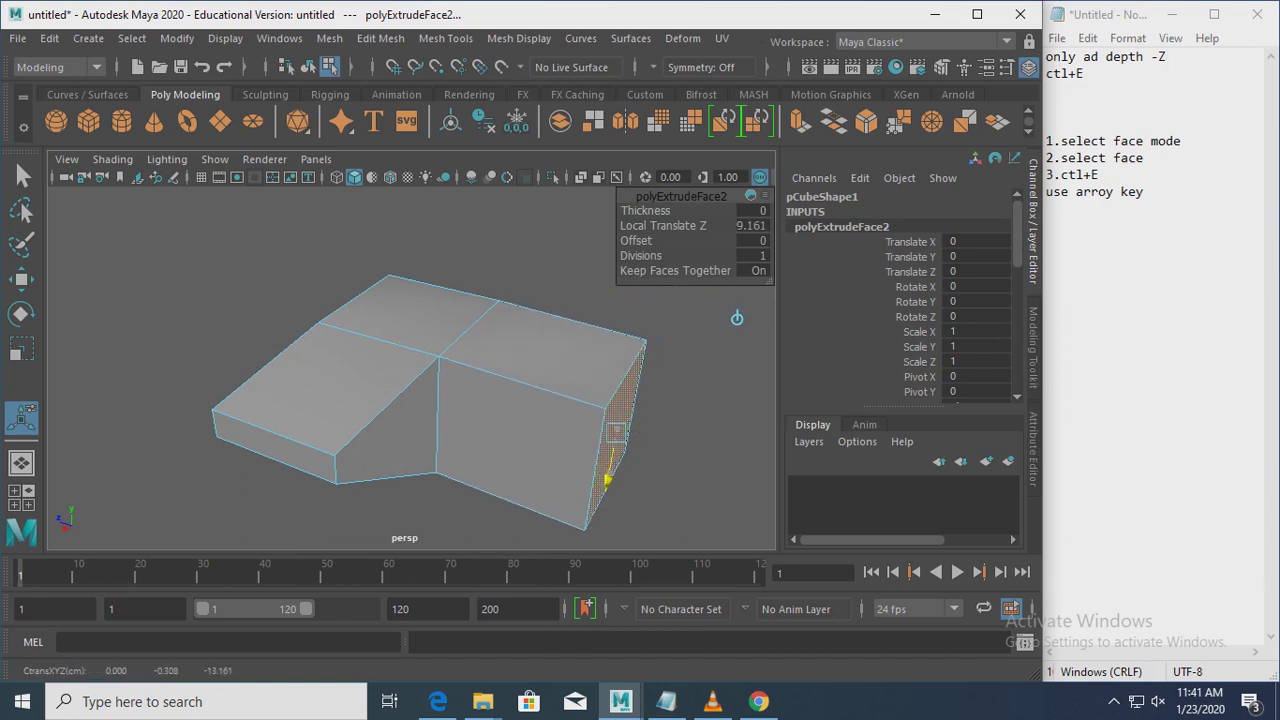
{"action": "middle_click_drag", "start_coordinate": [735, 325], "coordinate": [805, 322]}
{"action": "key", "text": "ctrl+e"}
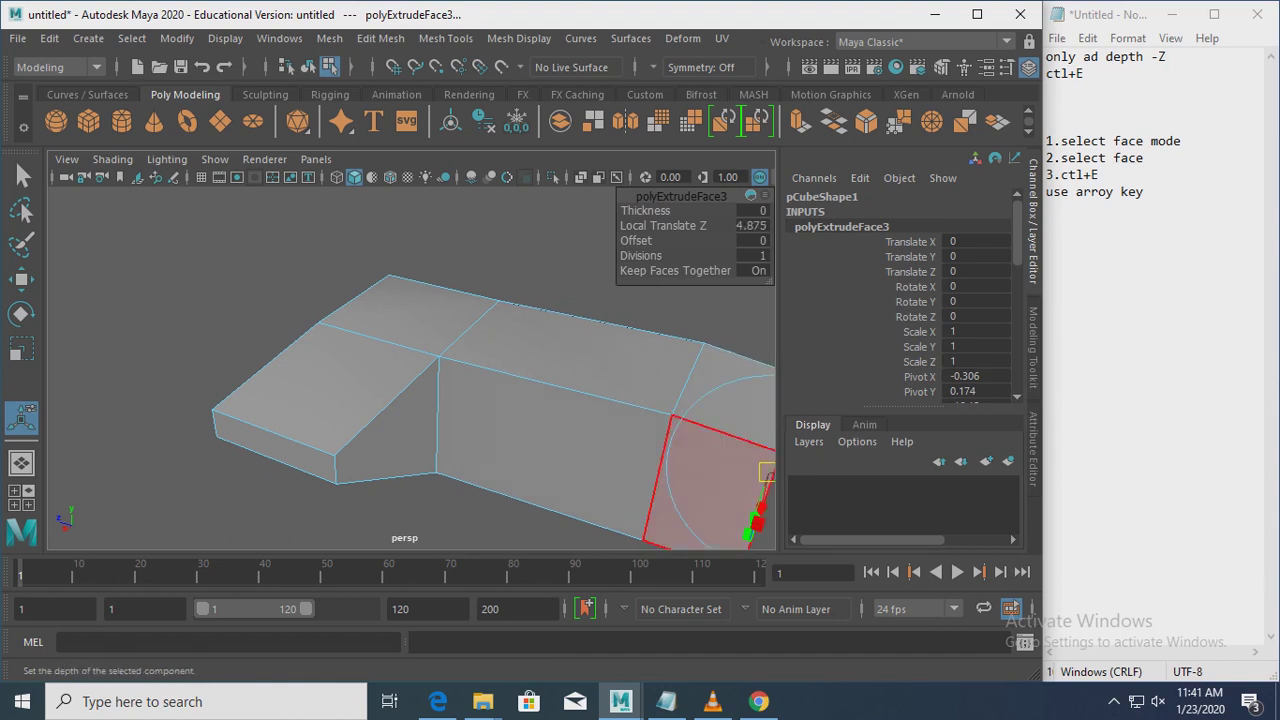
{"action": "left_click_drag", "start_coordinate": [490, 494], "coordinate": [556, 512]}
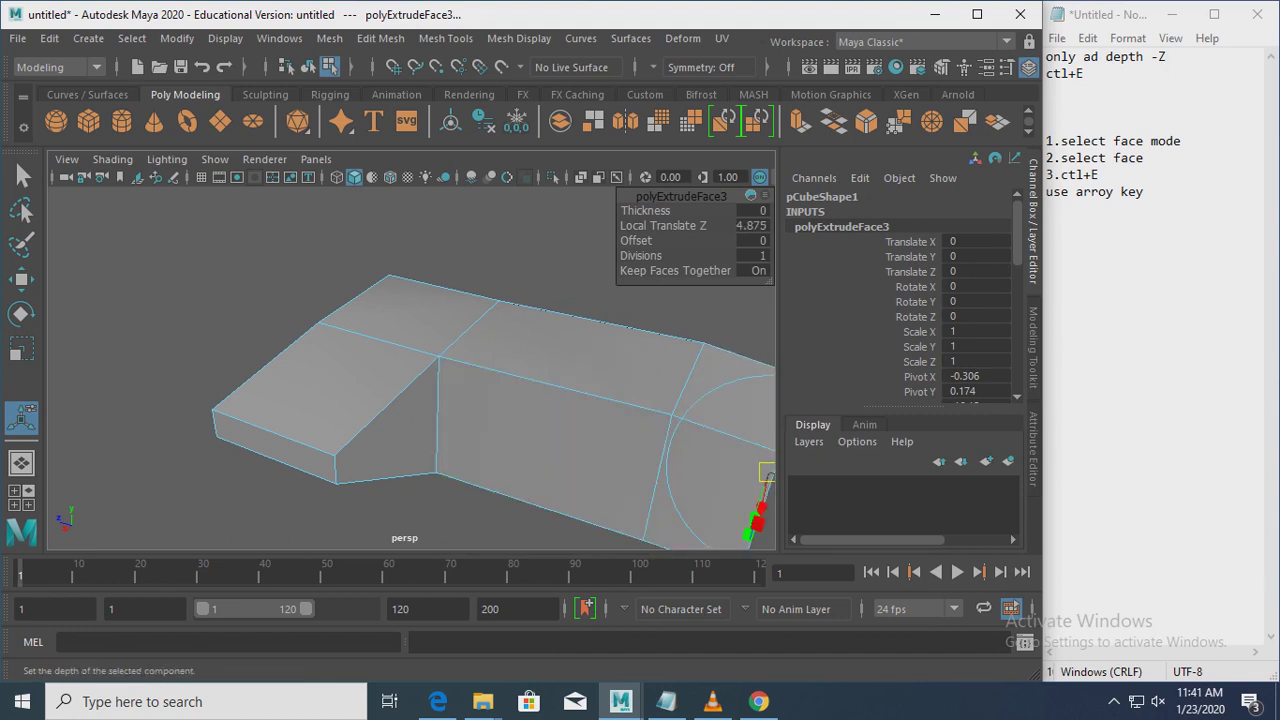
{"action": "left_click_drag", "start_coordinate": [560, 420], "coordinate": [330, 480], "text": "alt"}
{"action": "left_click", "coordinate": [330, 480]}
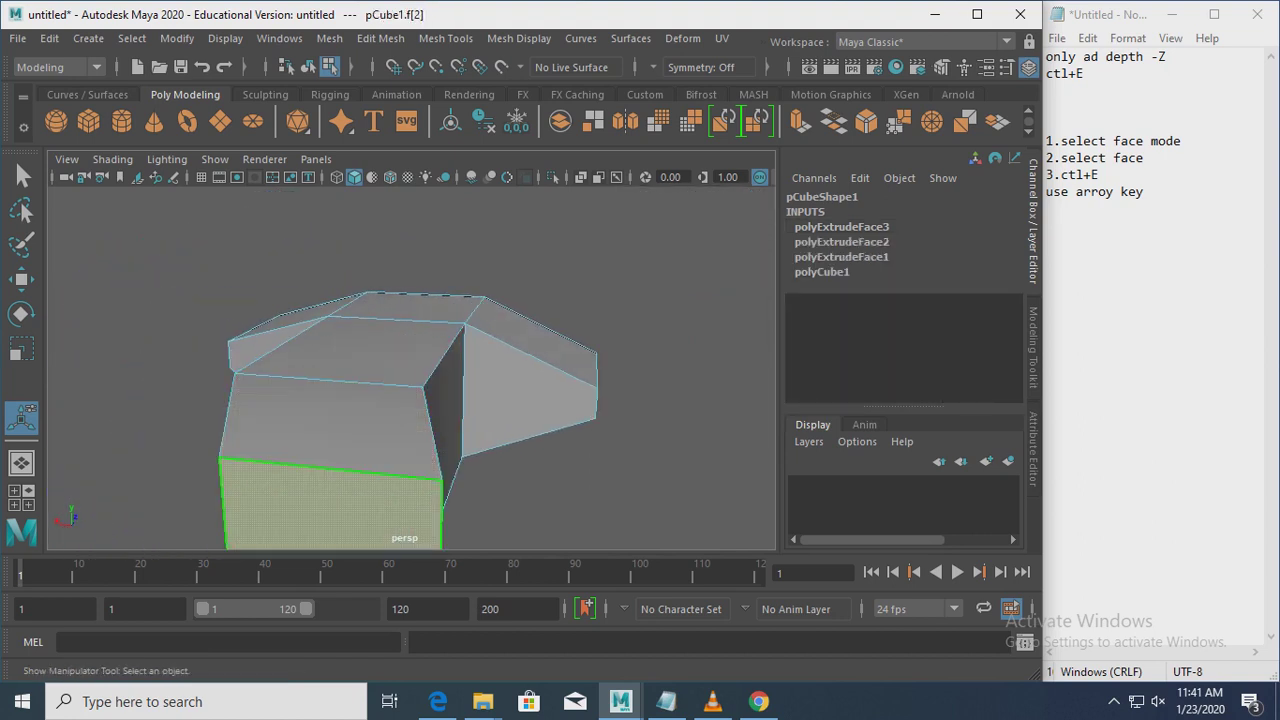
Step: Undo the front-face extrusions back to polyExtrudeFace2 and reselect the small front face
{"action": "scroll", "coordinate": [410, 400], "scroll_direction": "down", "scroll_amount": 2}
{"action": "scroll", "coordinate": [410, 400], "scroll_direction": "down", "scroll_amount": 3}
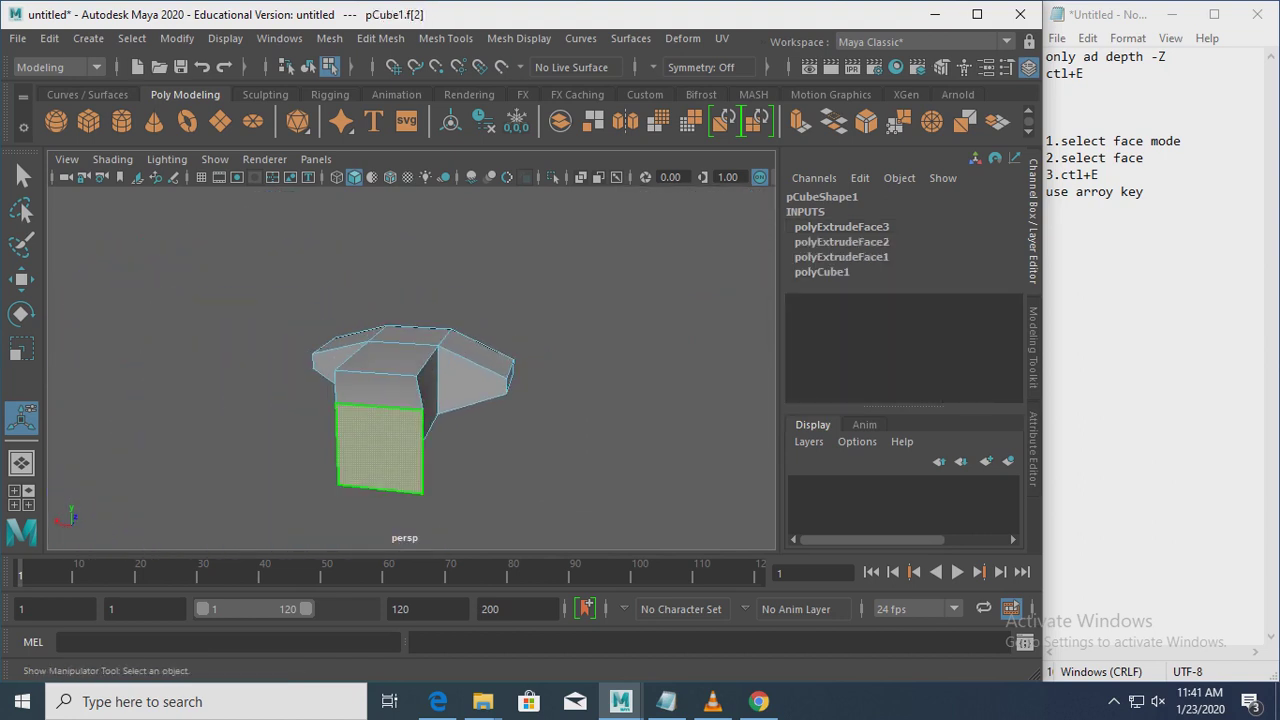
{"action": "key", "text": "ctrl+e"}
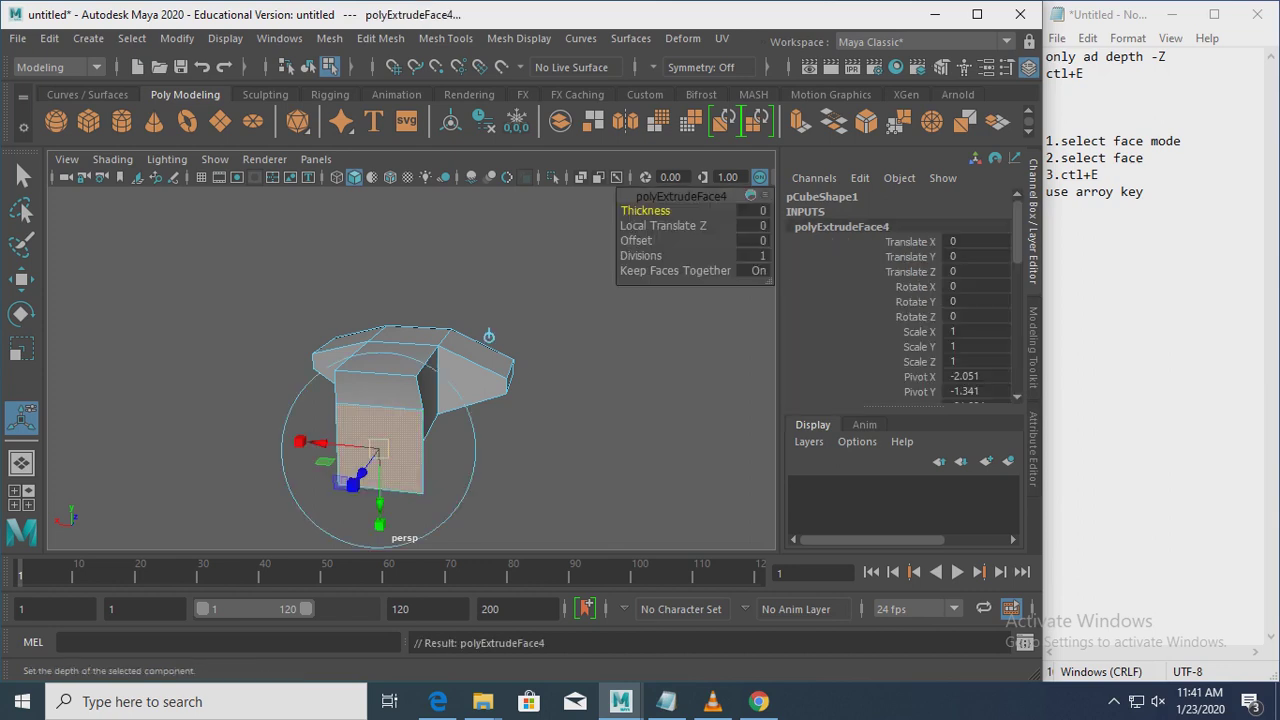
{"action": "key", "text": "Up"}
{"action": "key", "text": "Up"}
{"action": "key", "text": "Down"}
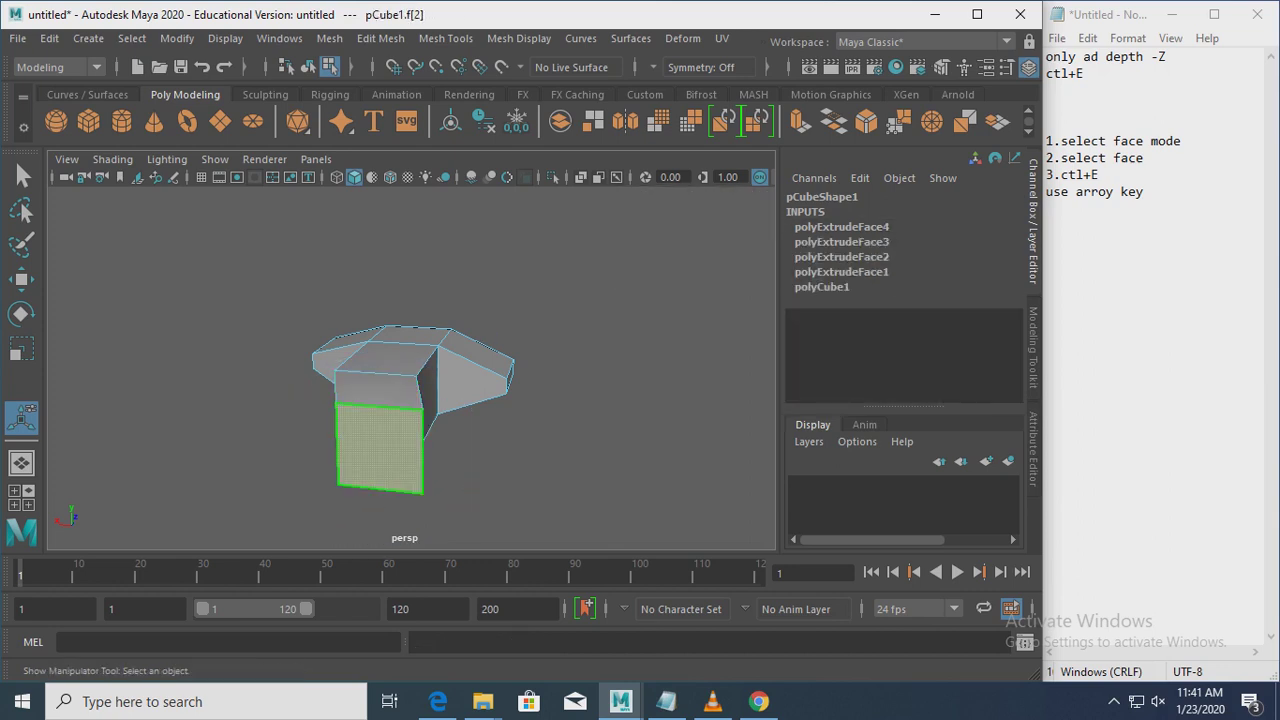
{"action": "key", "text": "ctrl+z"}
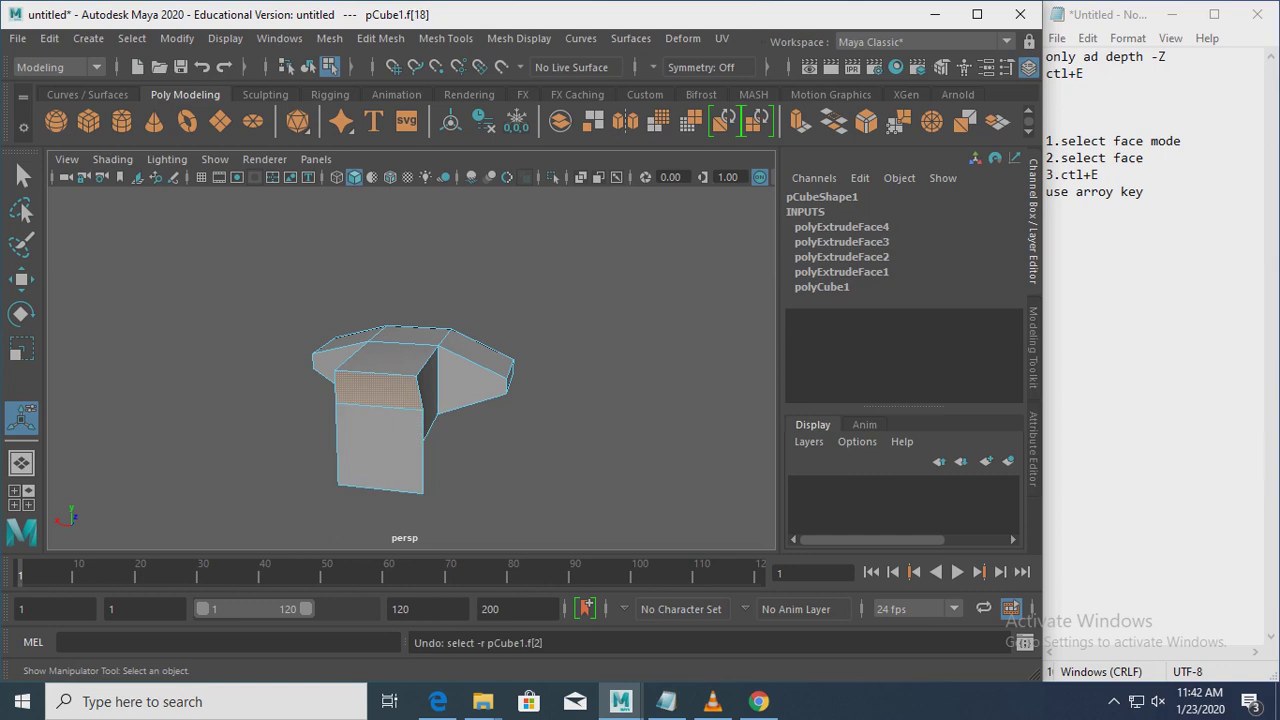
{"action": "key", "text": "ctrl+z"}
{"action": "key", "text": "ctrl+z"}
{"action": "key", "text": "ctrl+z"}
{"action": "key", "text": "ctrl+z"}
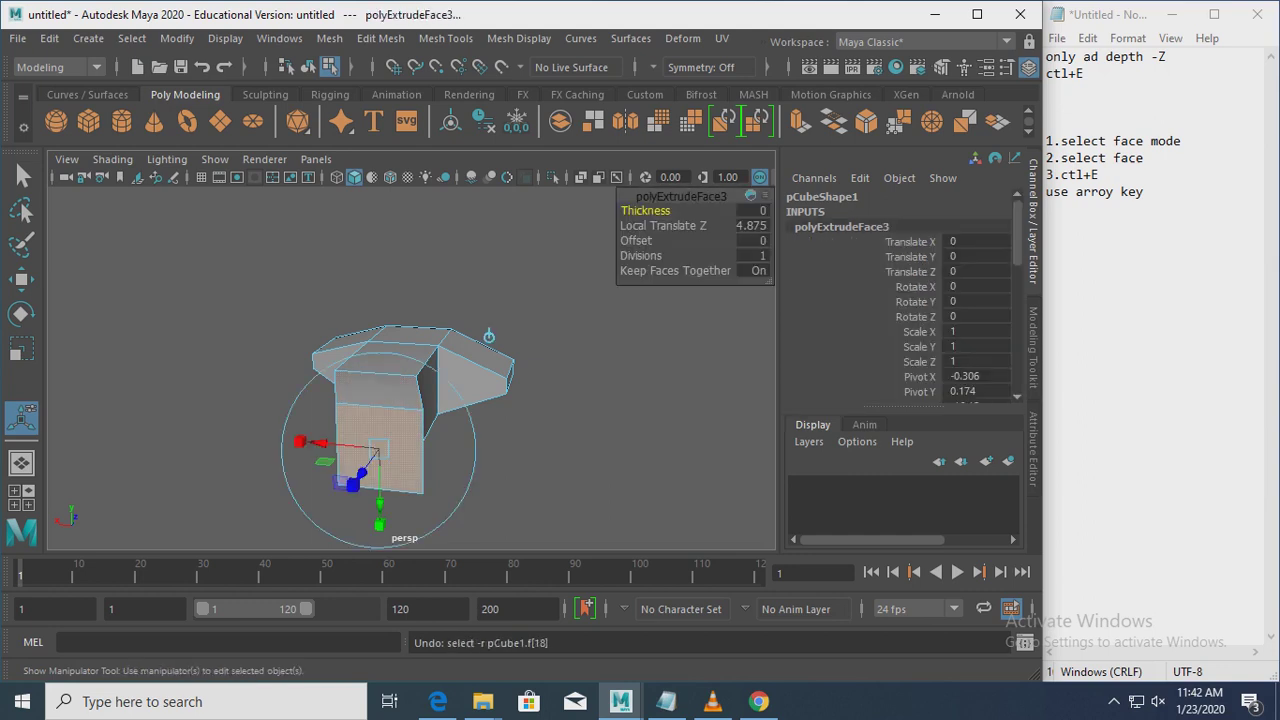
{"action": "key", "text": "ctrl+z"}
{"action": "key", "text": "ctrl+z"}
{"action": "key", "text": "ctrl+z"}
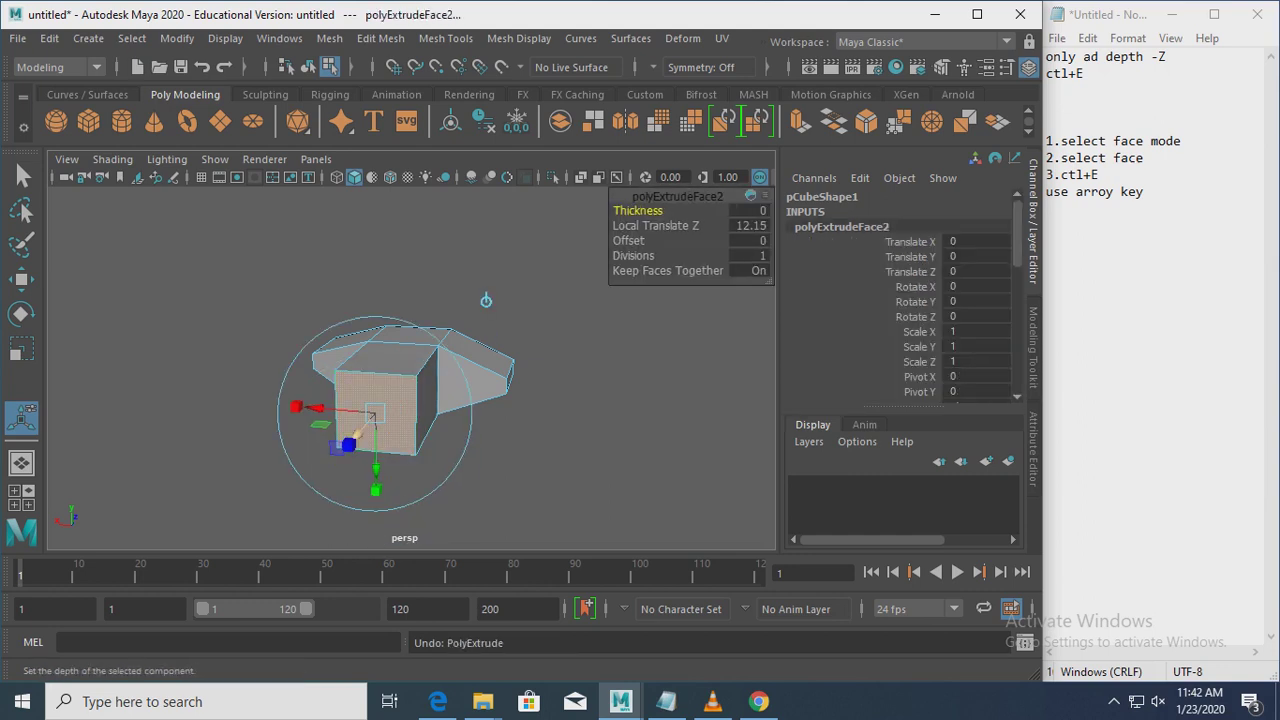
{"action": "mouse_move", "coordinate": [346, 447]}
{"action": "left_mouse_down"}
{"action": "mouse_move", "coordinate": [318, 468]}
{"action": "mouse_move", "coordinate": [346, 437]}
{"action": "left_mouse_up"}
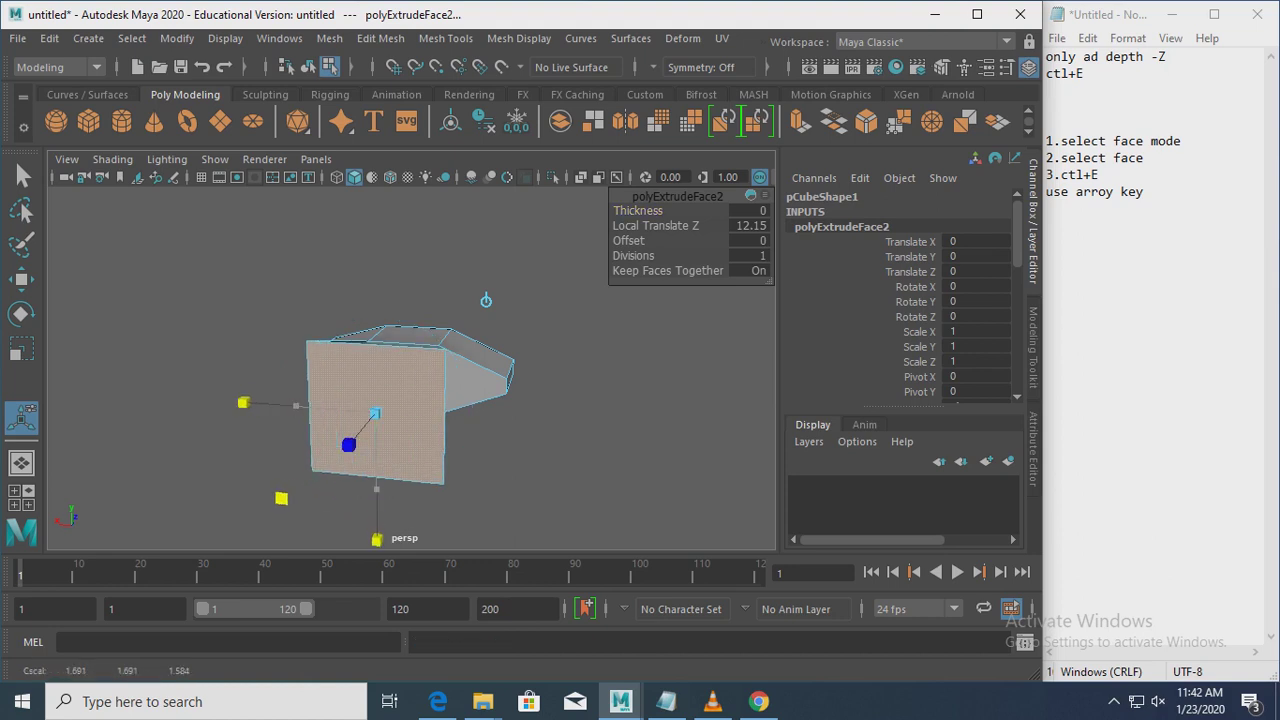
{"action": "left_click", "coordinate": [348, 443]}
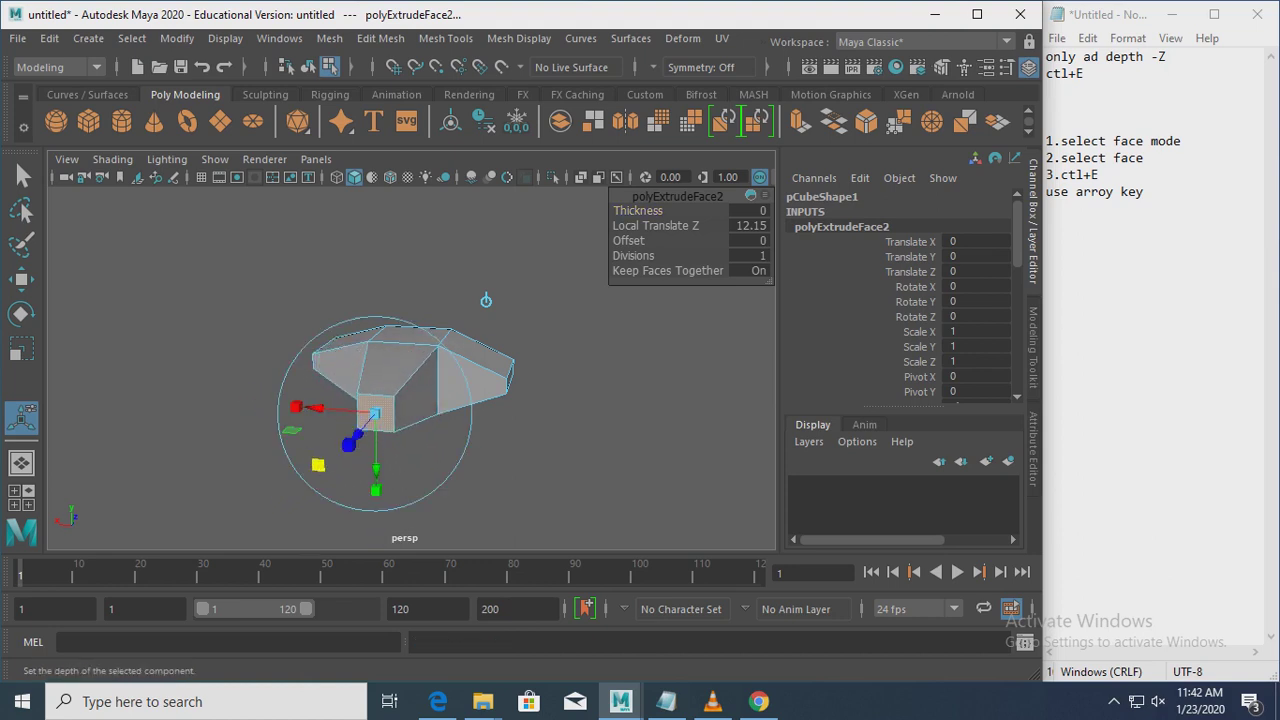
{"action": "left_click", "coordinate": [375, 413]}
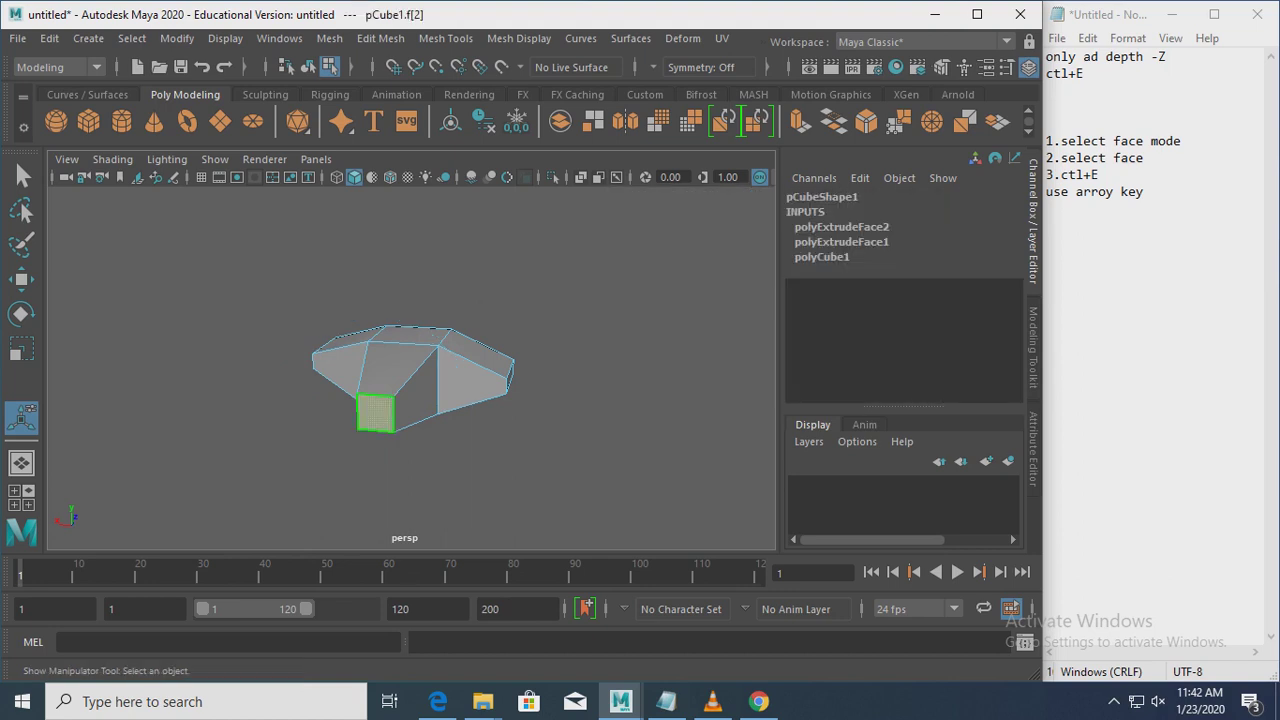
Step: Extrude the front end face, enlarge it, and pull it 12.145 units down-left
{"action": "key", "text": "ctrl+e"}
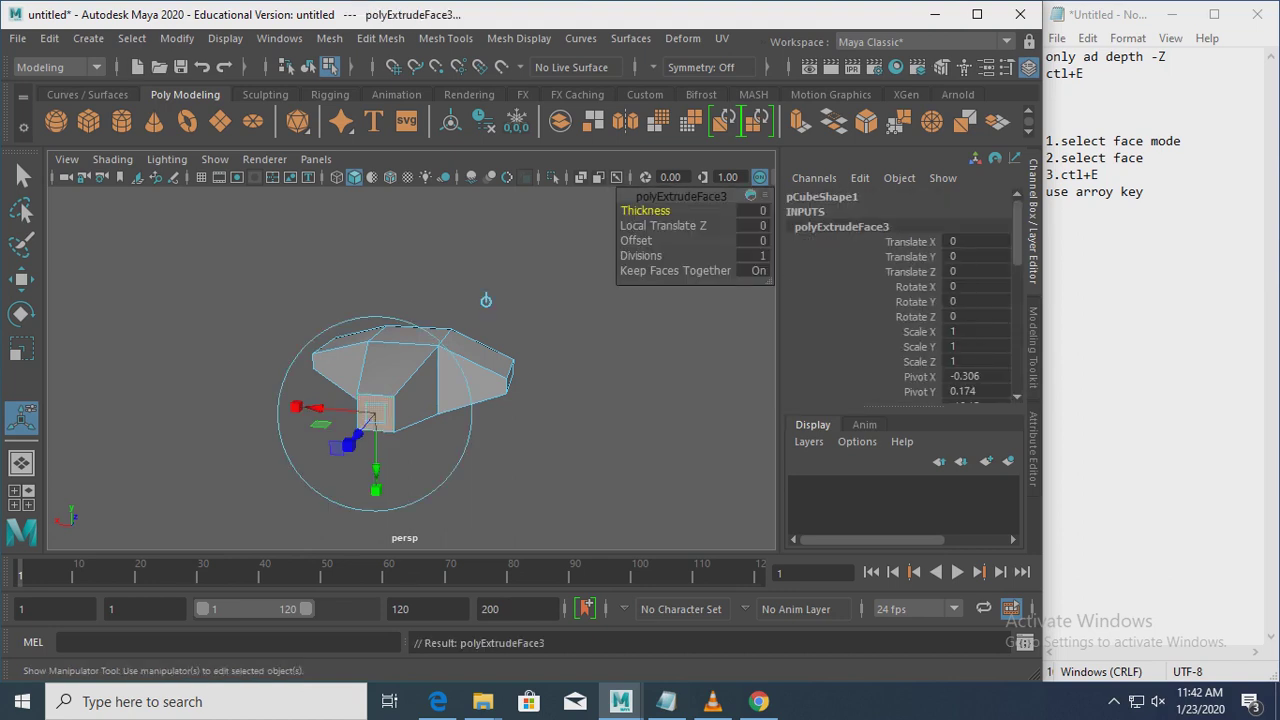
{"action": "left_click", "coordinate": [347, 445]}
{"action": "left_click", "coordinate": [344, 449]}
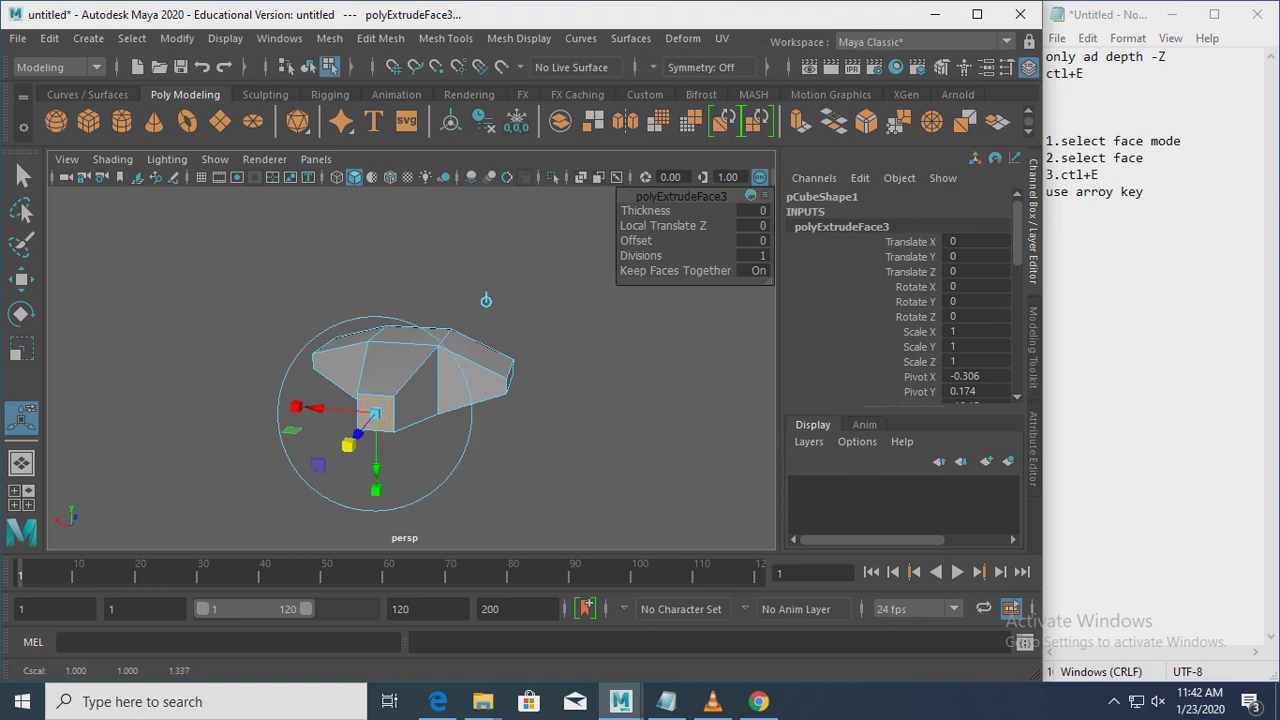
{"action": "left_click", "coordinate": [345, 447]}
{"action": "left_click_drag", "start_coordinate": [309, 472], "coordinate": [276, 503]}
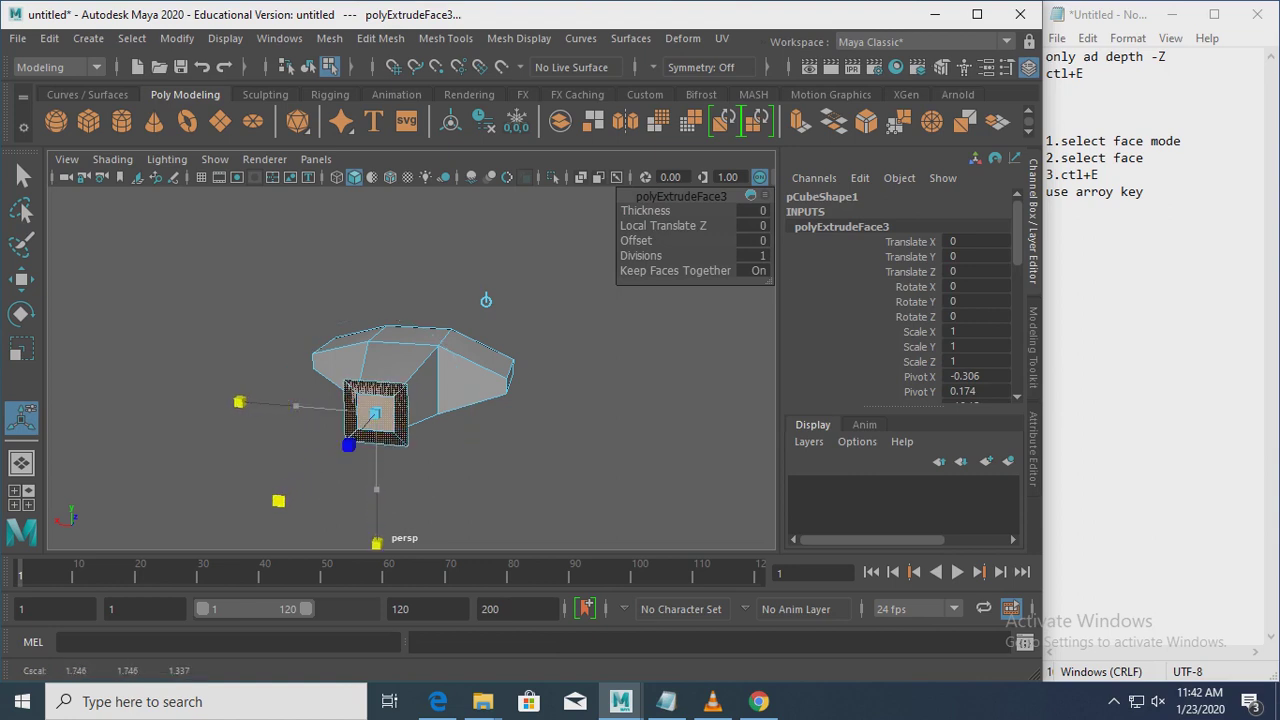
{"action": "middle_click_drag", "start_coordinate": [486, 300], "coordinate": [449, 352]}
{"action": "mouse_move", "coordinate": [449, 352]}
{"action": "left_mouse_down", "text": "alt"}
{"action": "mouse_move", "coordinate": [281, 262]}
{"action": "mouse_move", "coordinate": [318, 399]}
{"action": "mouse_move", "coordinate": [279, 332]}
{"action": "left_mouse_up", "text": "alt"}
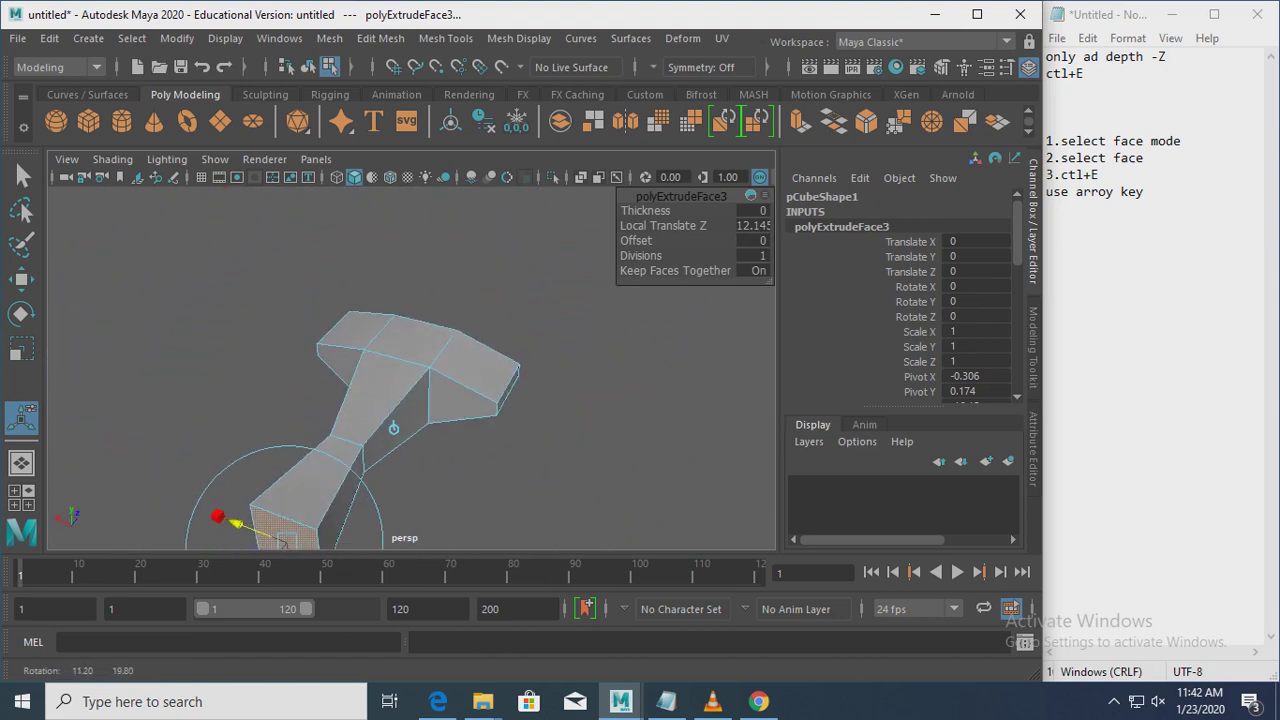
{"action": "key", "text": "t"}
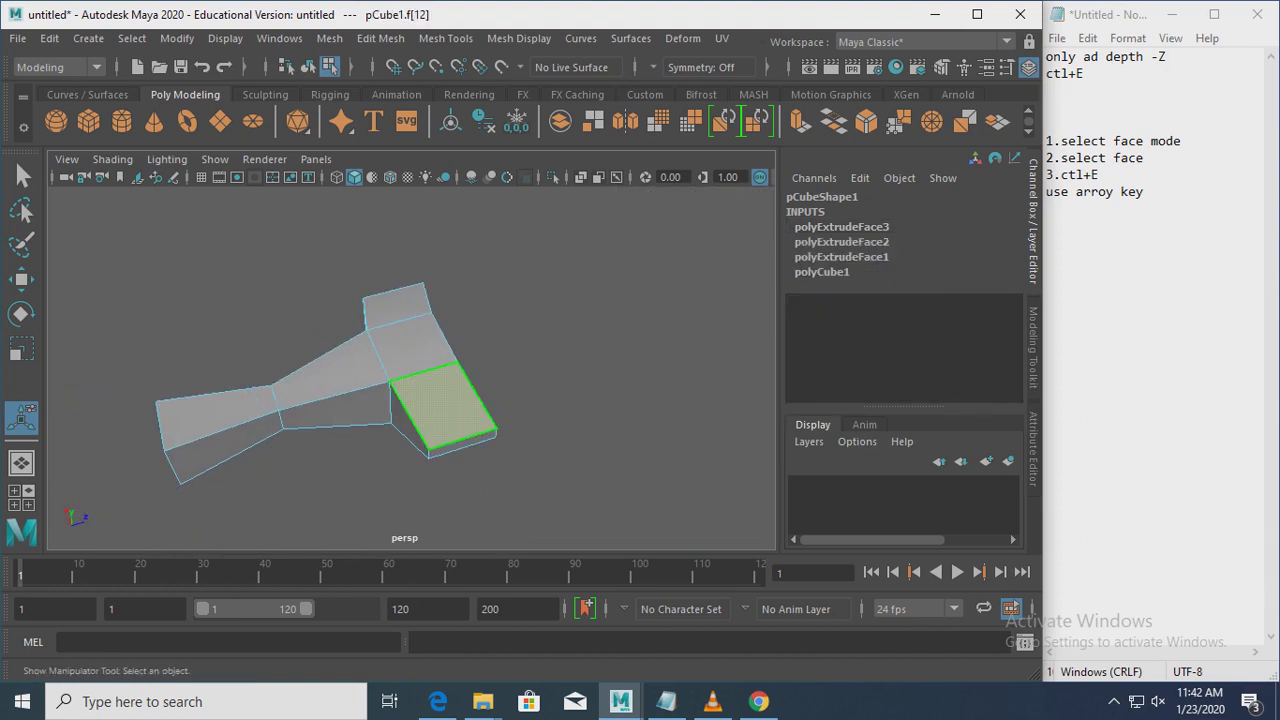
Step: Extrude the face upward into a narrow neck, scaling the new face down to about a quarter
{"action": "key", "text": "ctrl+e"}
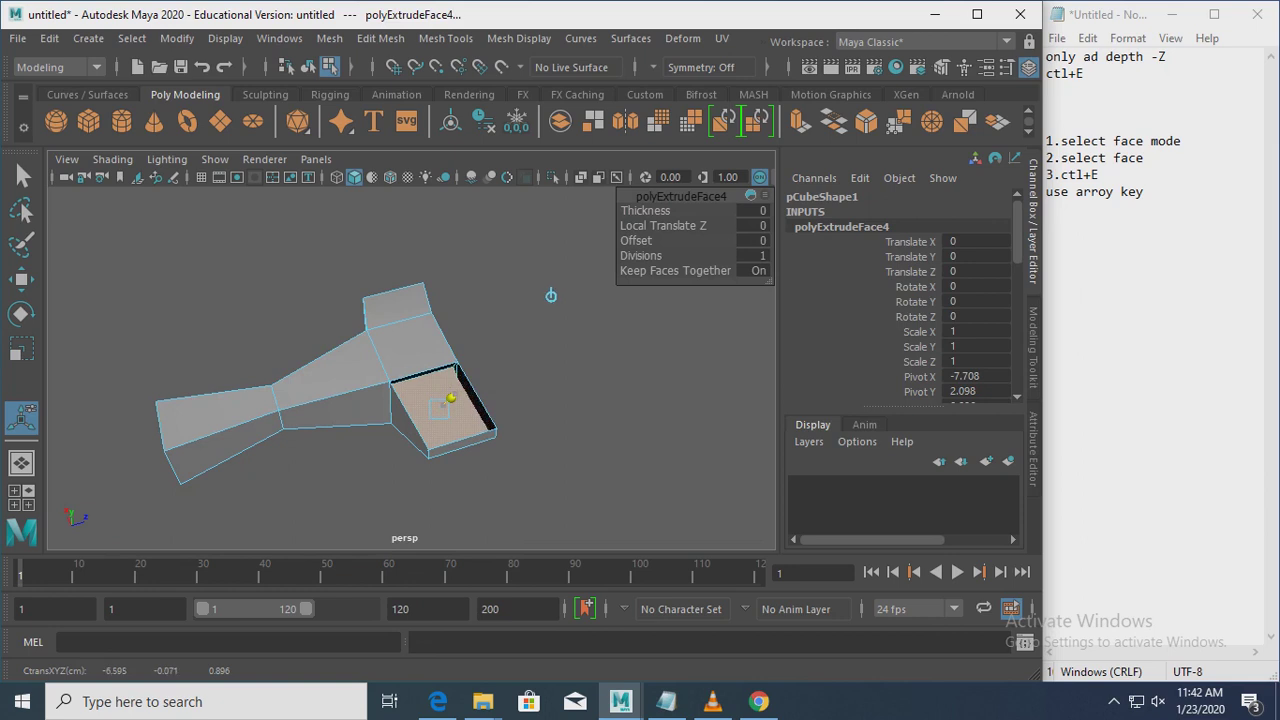
{"action": "middle_click_drag", "start_coordinate": [551, 296], "coordinate": [556, 285]}
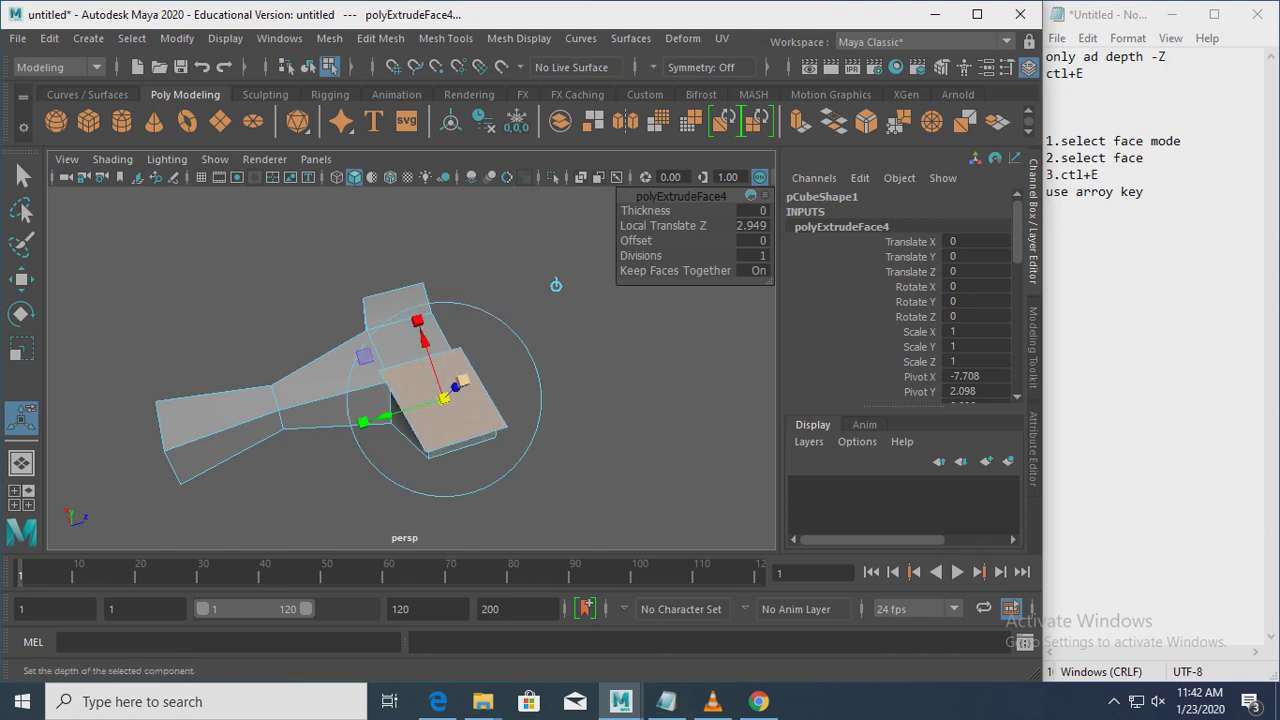
{"action": "middle_click_drag", "start_coordinate": [556, 285], "coordinate": [556, 285]}
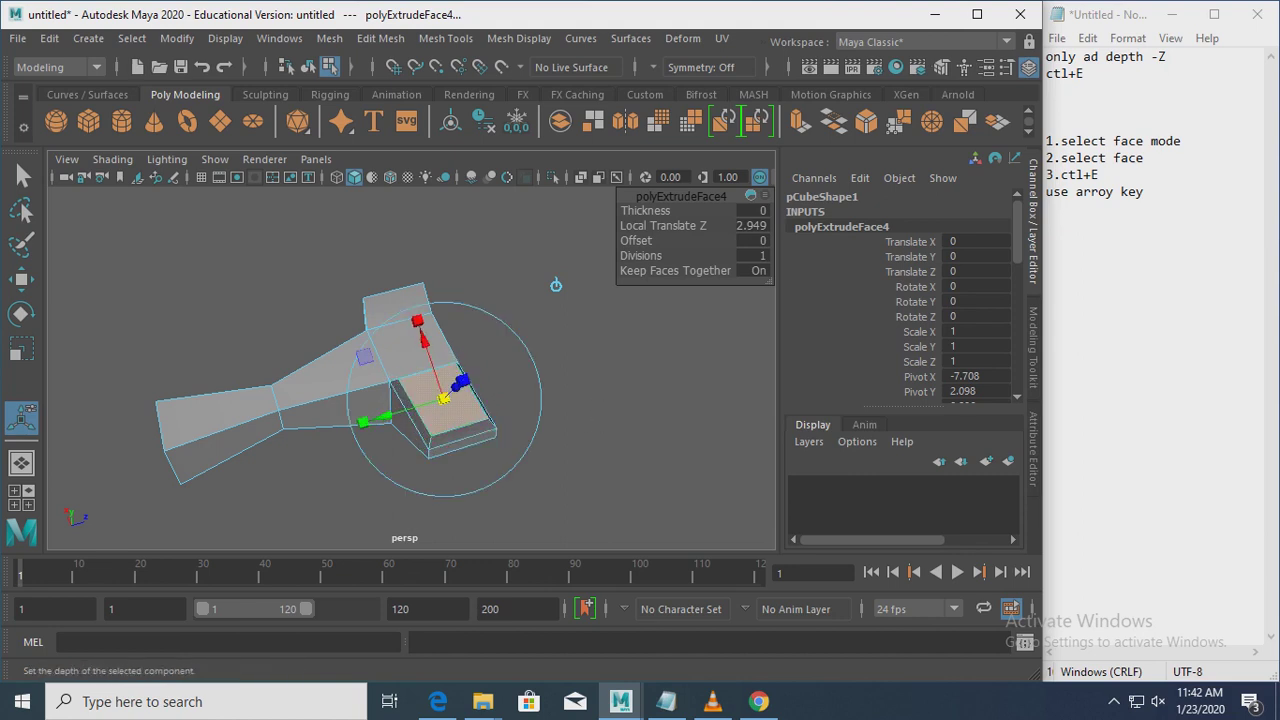
{"action": "left_click_drag", "start_coordinate": [556, 285], "coordinate": [448, 216], "text": "alt"}
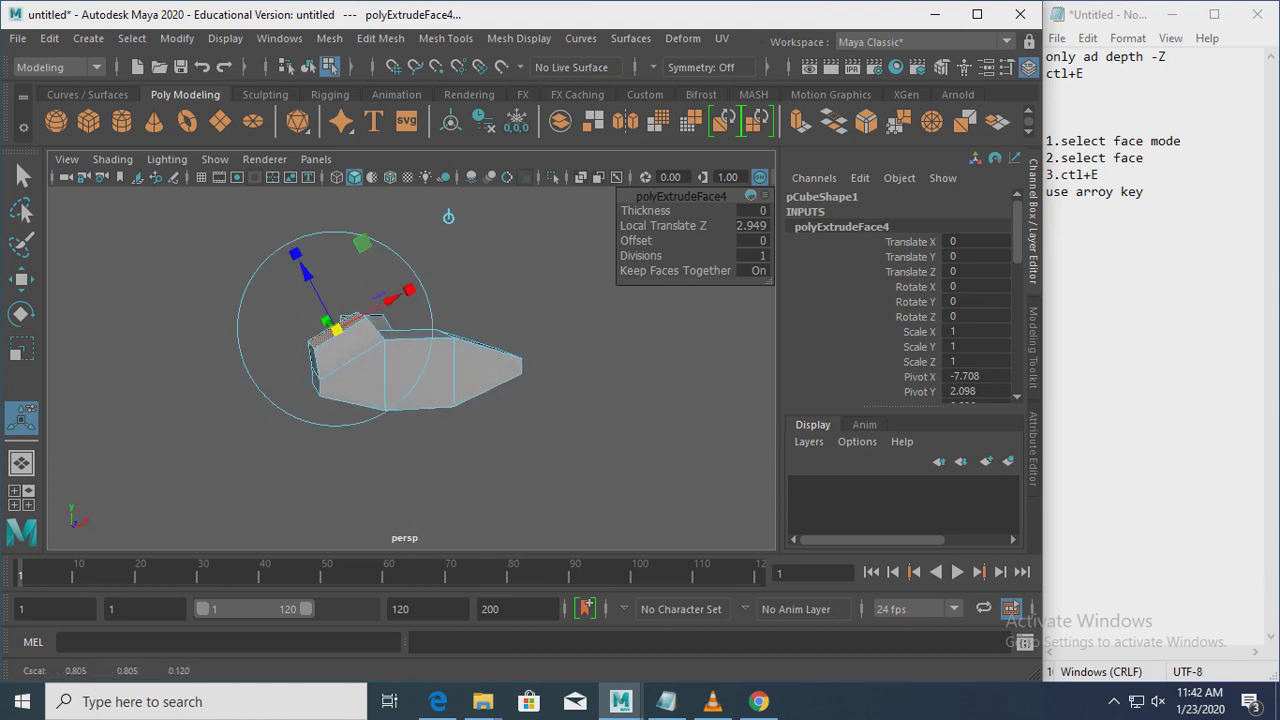
{"action": "left_click", "coordinate": [448, 217]}
{"action": "middle_click_drag", "start_coordinate": [448, 217], "coordinate": [448, 217]}
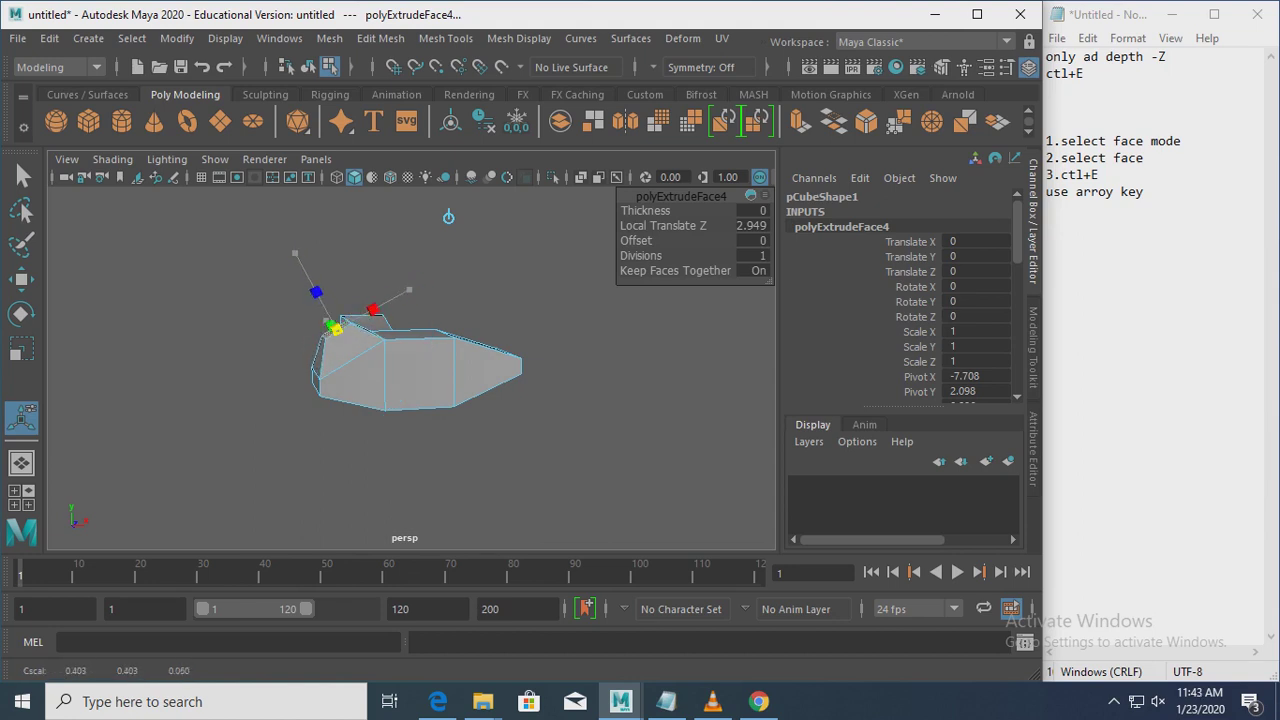
{"action": "left_click", "coordinate": [448, 217]}
{"action": "key", "text": "Right"}
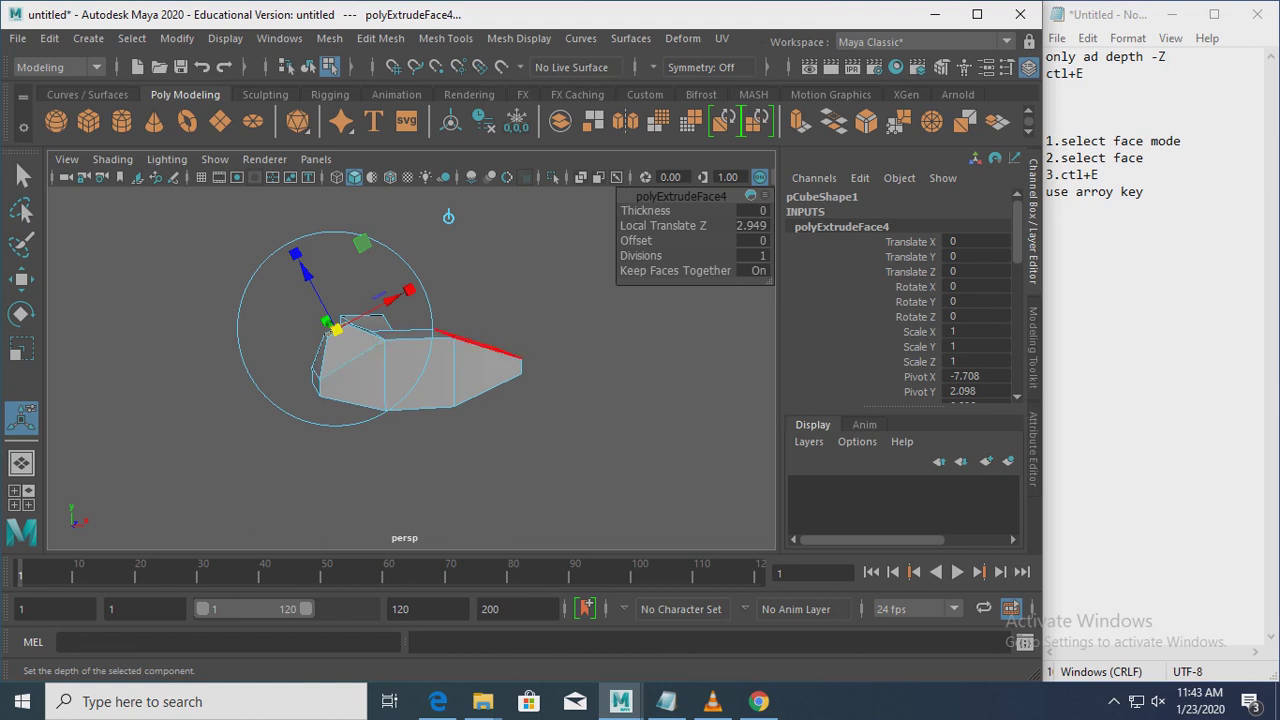
{"action": "key", "text": "t"}
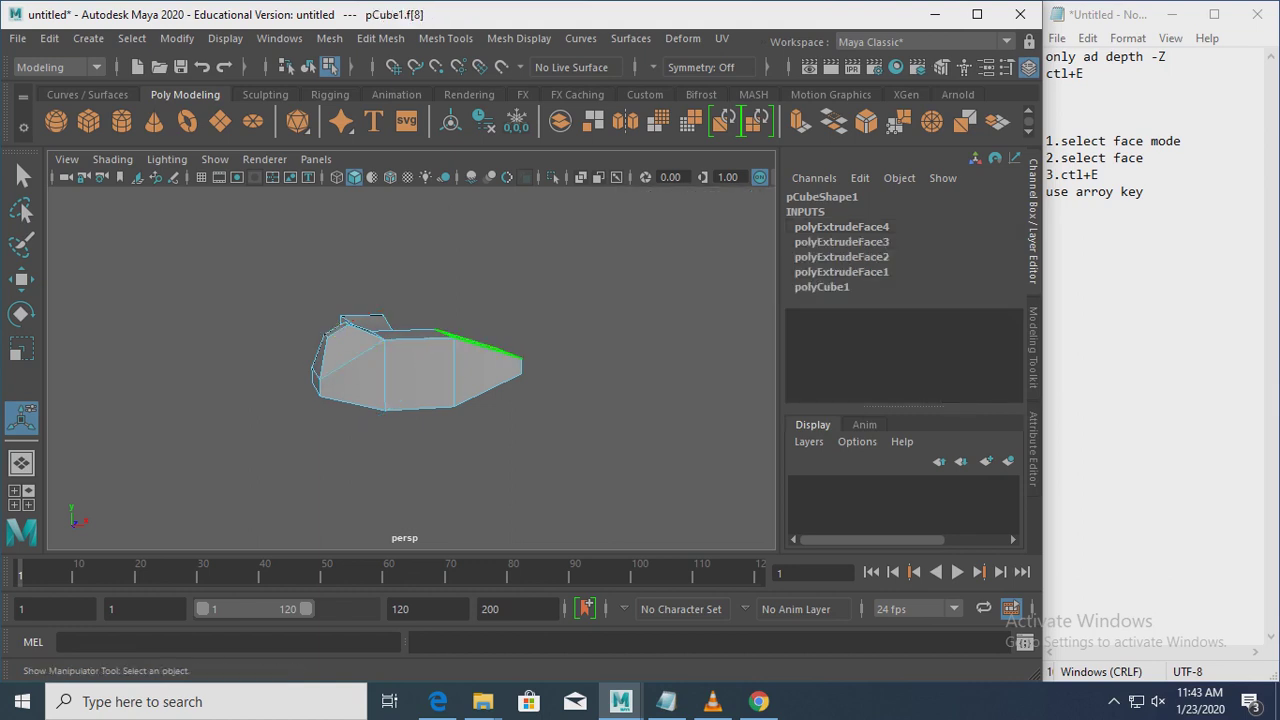
Step: Extrude the face again, pushing it outward and narrowing it slightly sideways
{"action": "key", "text": "ctrl+e"}
{"action": "left_click", "coordinate": [578, 222]}
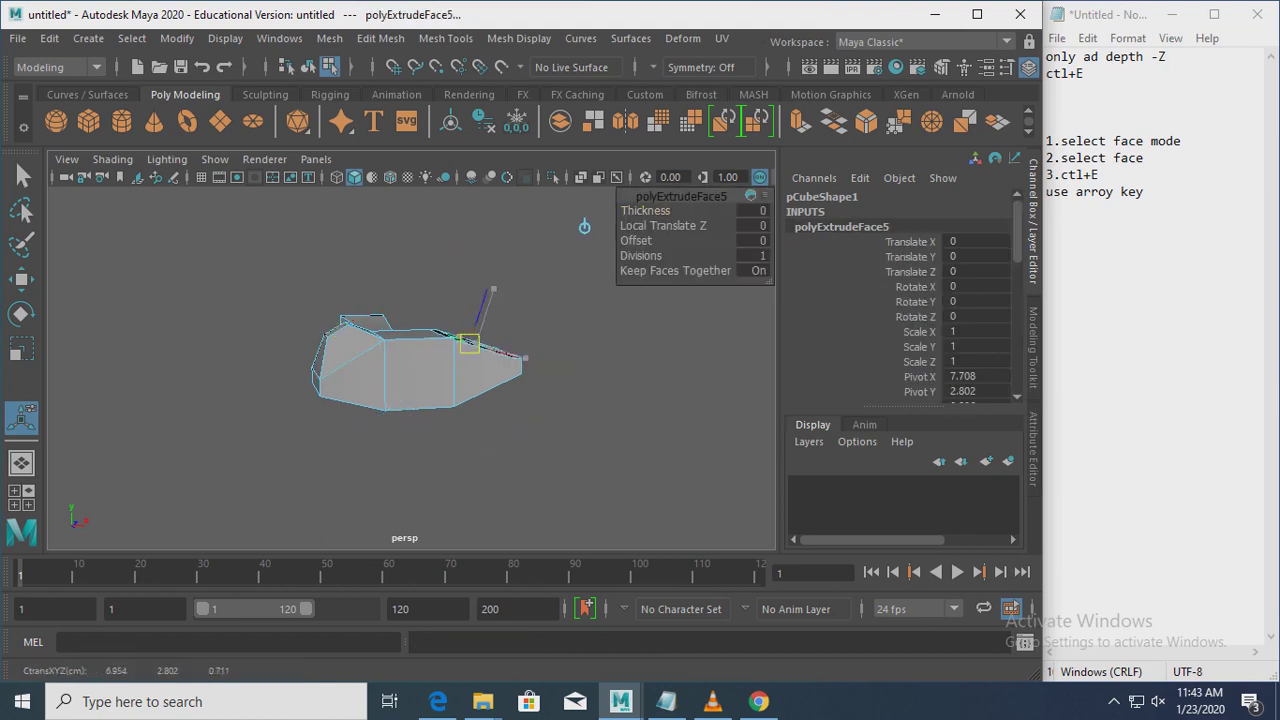
{"action": "left_click", "coordinate": [595, 213]}
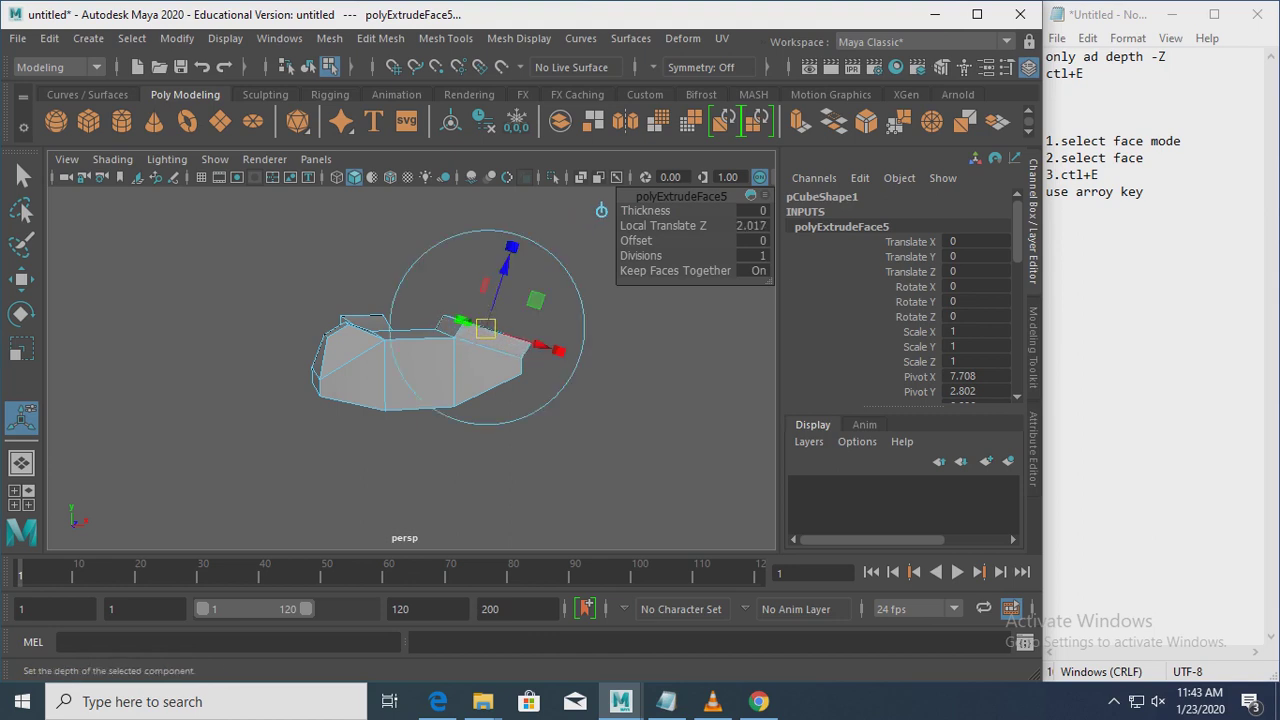
{"action": "left_click", "coordinate": [595, 213]}
{"action": "middle_click_drag", "start_coordinate": [595, 213], "coordinate": [600, 212]}
{"action": "left_click_drag", "start_coordinate": [557, 352], "coordinate": [505, 337]}
{"action": "left_click", "coordinate": [485, 330]}
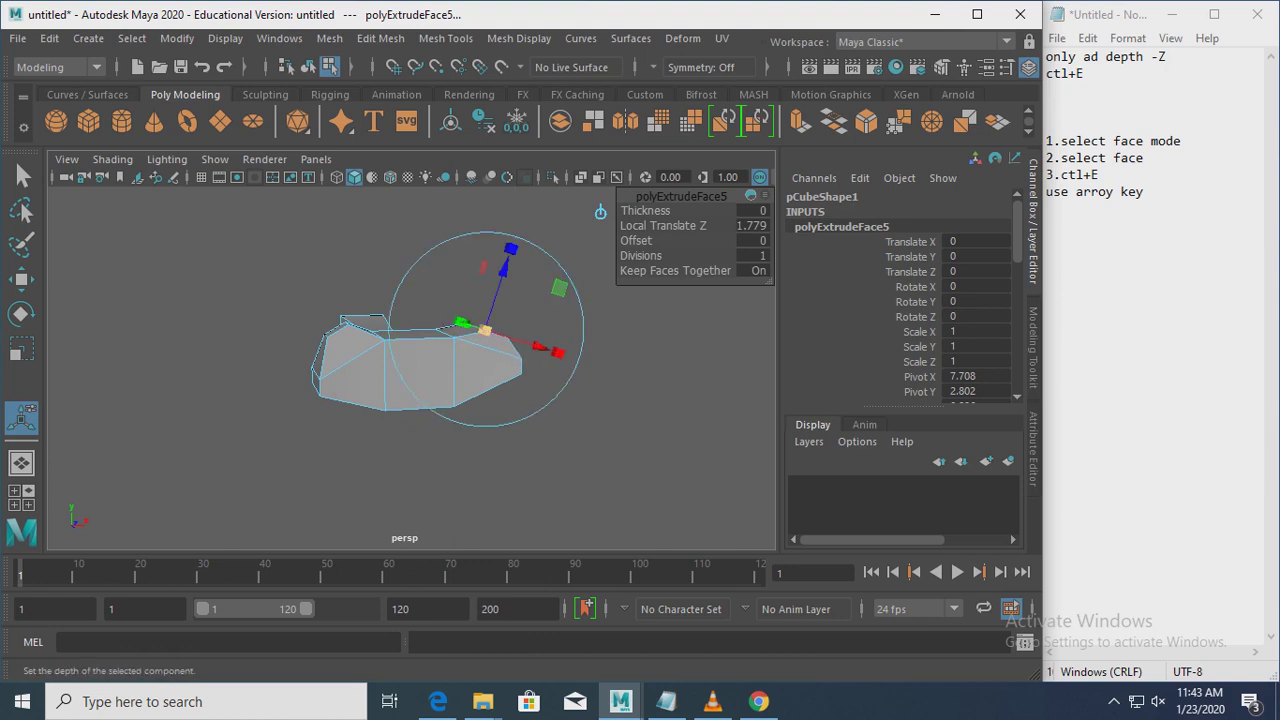
{"action": "left_click", "coordinate": [580, 430]}
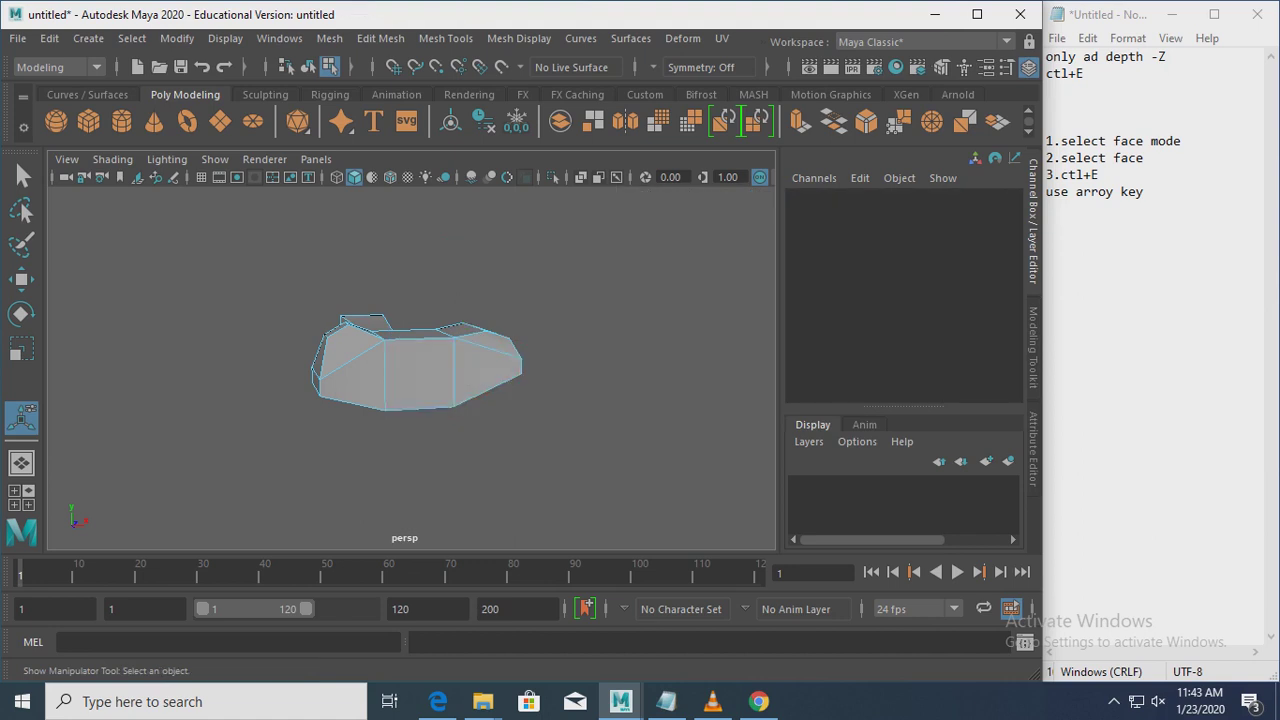
{"action": "left_click_drag", "start_coordinate": [580, 430], "coordinate": [680, 385], "text": "alt"}
Step: Undo the fifth extrusion, clear the face selection and view the mesh front-on
{"action": "key", "text": "ctrl+e"}
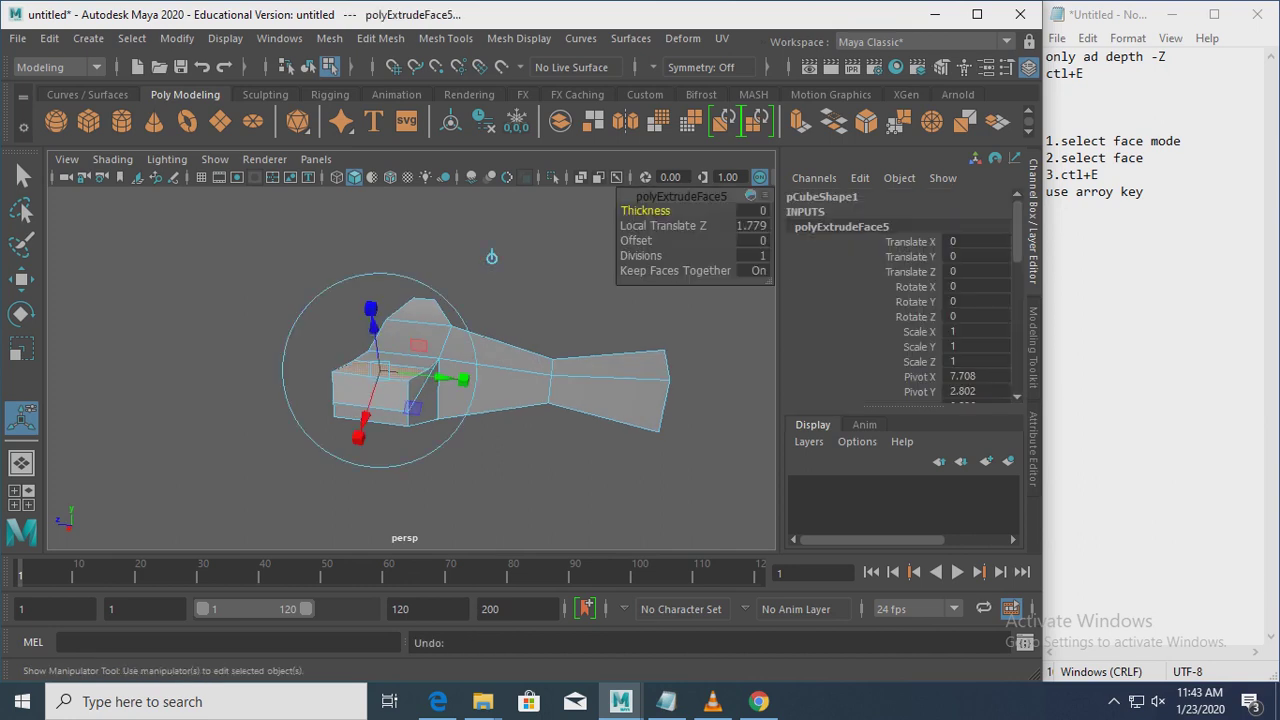
{"action": "key", "text": "ctrl+z"}
{"action": "key", "text": "ctrl+z"}
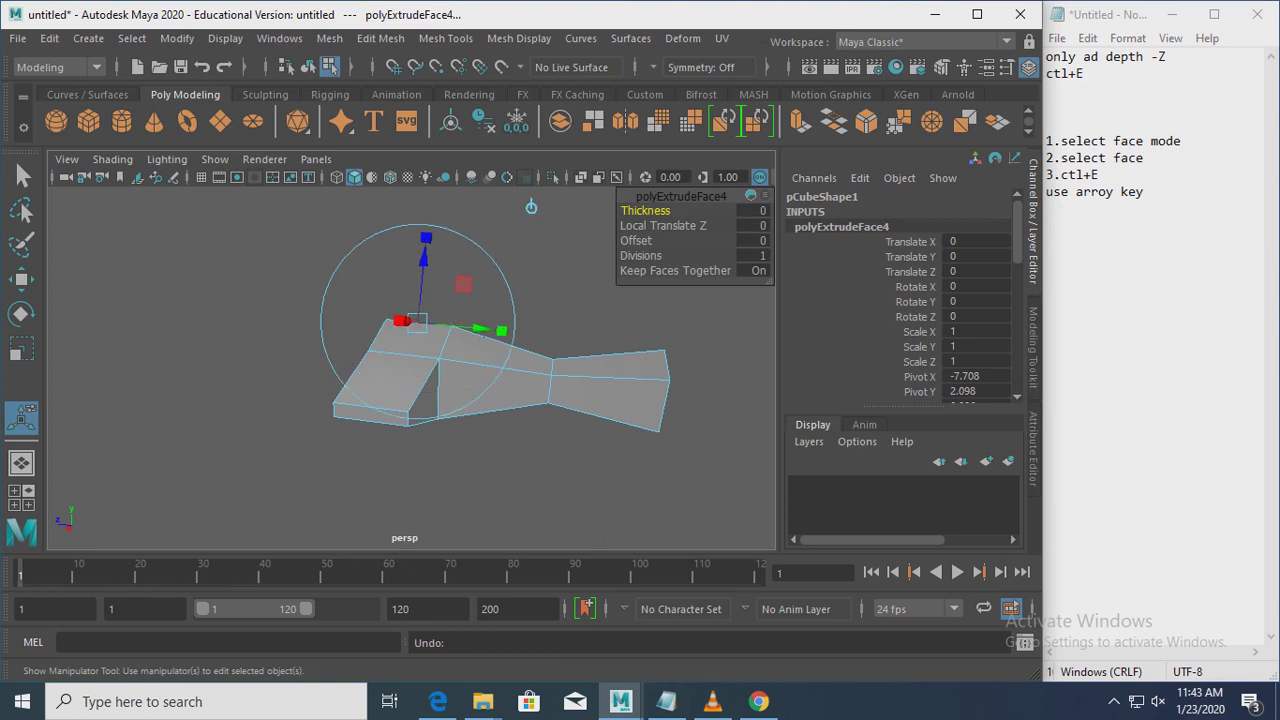
{"action": "left_click_drag", "start_coordinate": [215, 406], "coordinate": [300, 454]}
{"action": "left_click_drag", "start_coordinate": [560, 420], "coordinate": [440, 395], "text": "alt"}
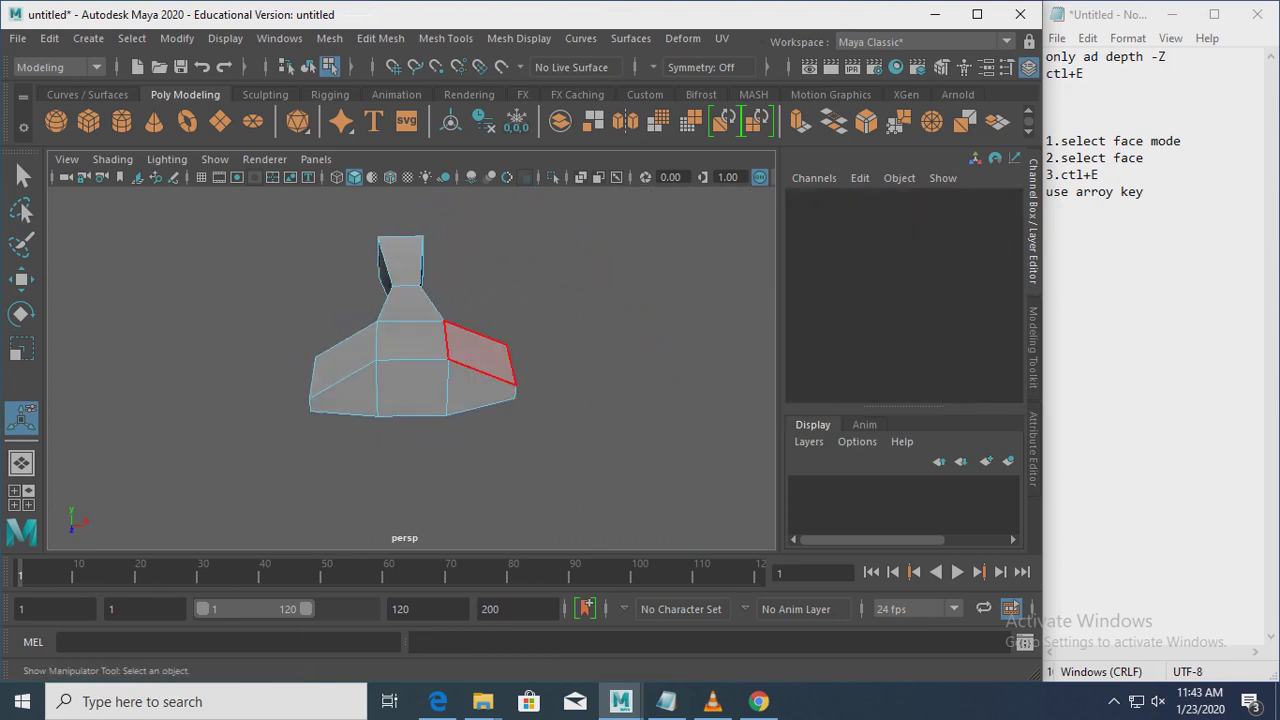
Step: Extrude the left and right side faces together, pushing them slightly outward
{"action": "left_click", "coordinate": [480, 365]}
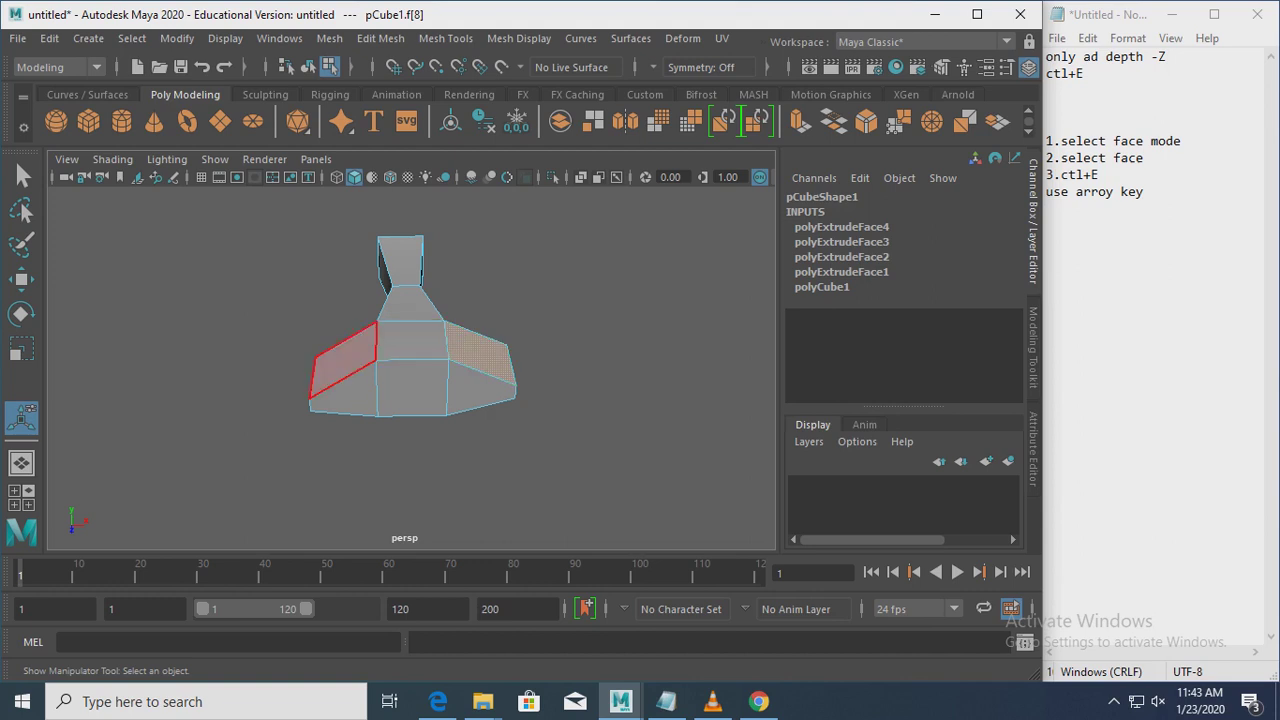
{"action": "left_click", "coordinate": [345, 360], "text": "shift"}
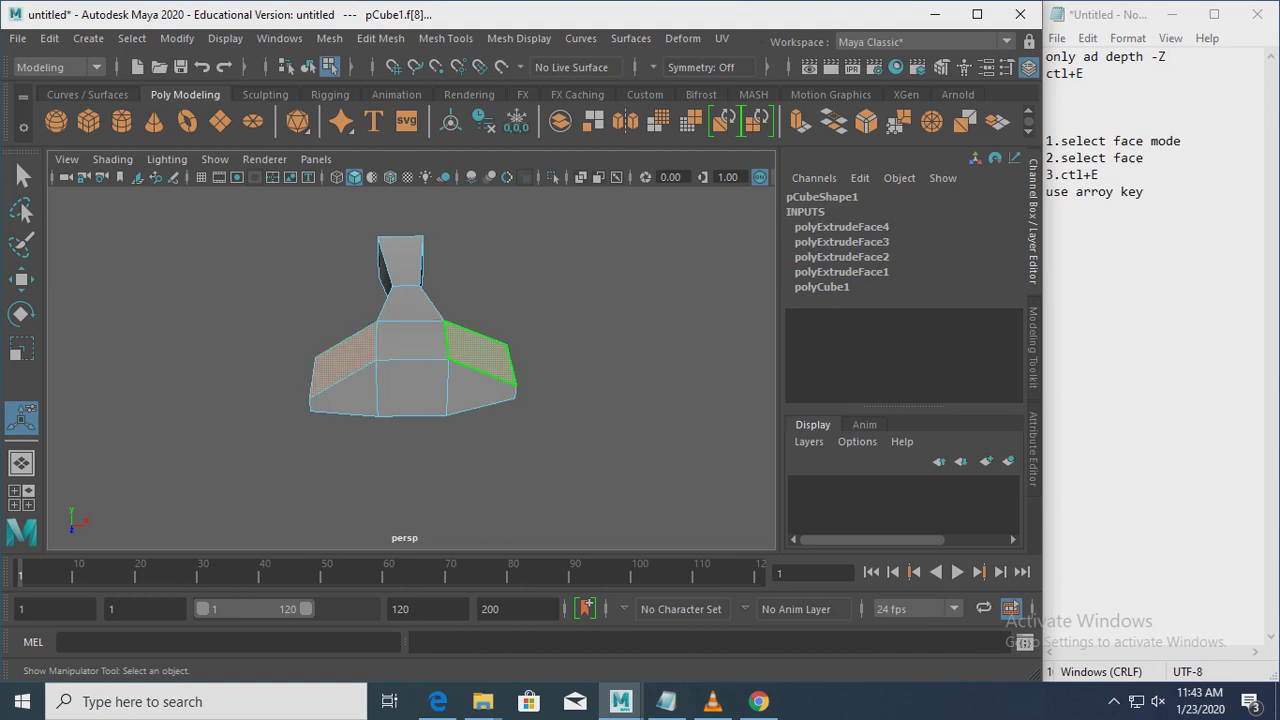
{"action": "key", "text": "ctrl+e"}
{"action": "left_click_drag", "start_coordinate": [505, 290], "coordinate": [512, 268]}
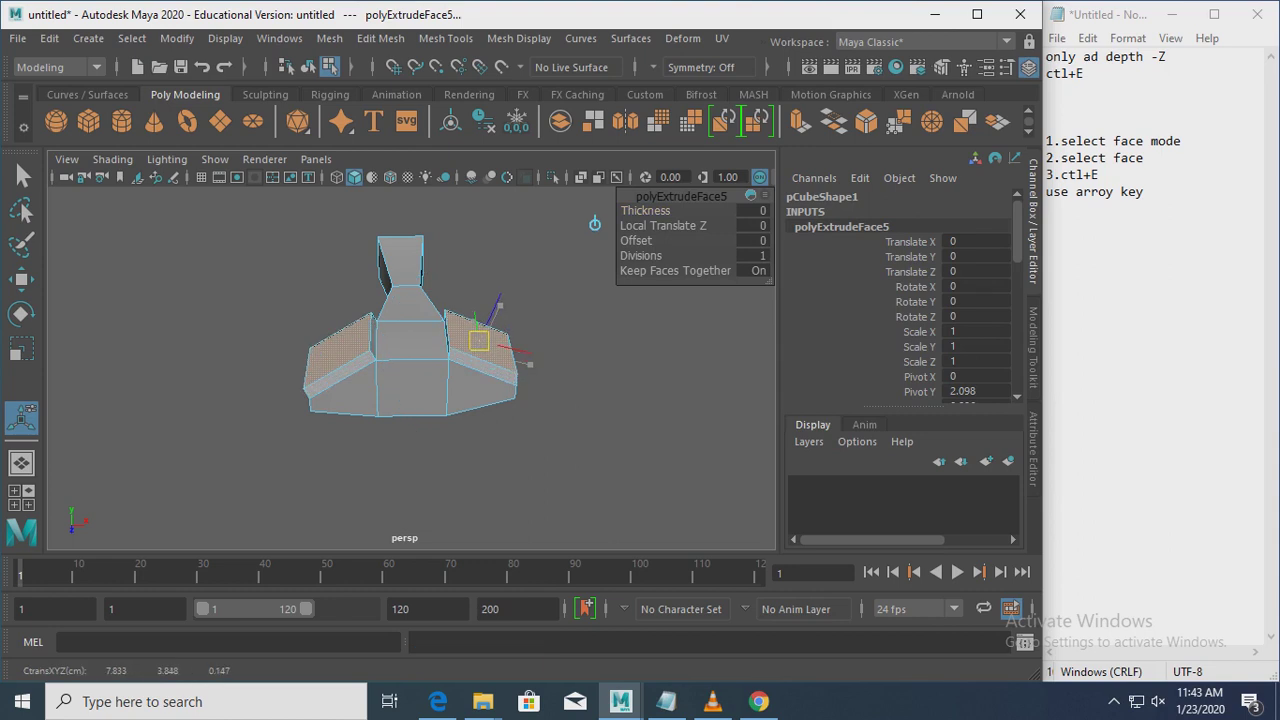
{"action": "left_click_drag", "start_coordinate": [535, 355], "coordinate": [528, 328]}
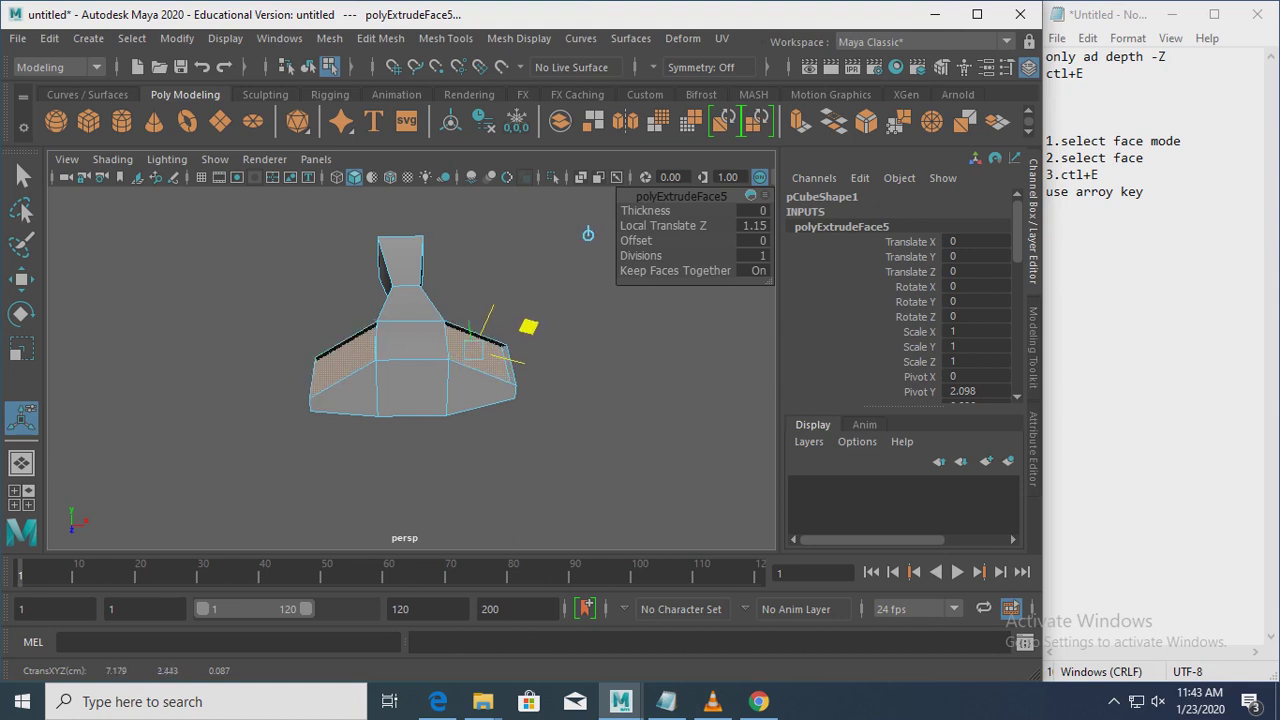
{"action": "left_click", "coordinate": [587, 236]}
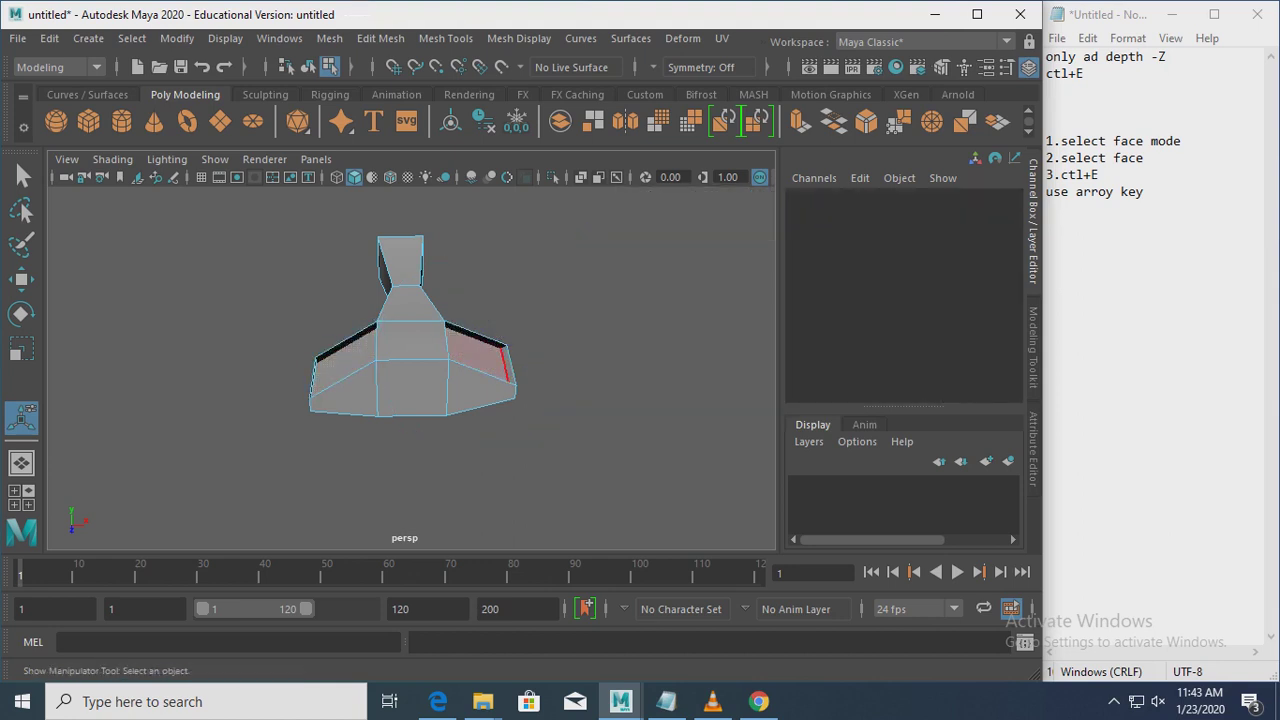
Step: Extrude the lower left and right side faces, pushing them out and back in to form recessed seams
{"action": "left_click", "coordinate": [478, 352]}
{"action": "left_click", "coordinate": [340, 370], "text": "shift"}
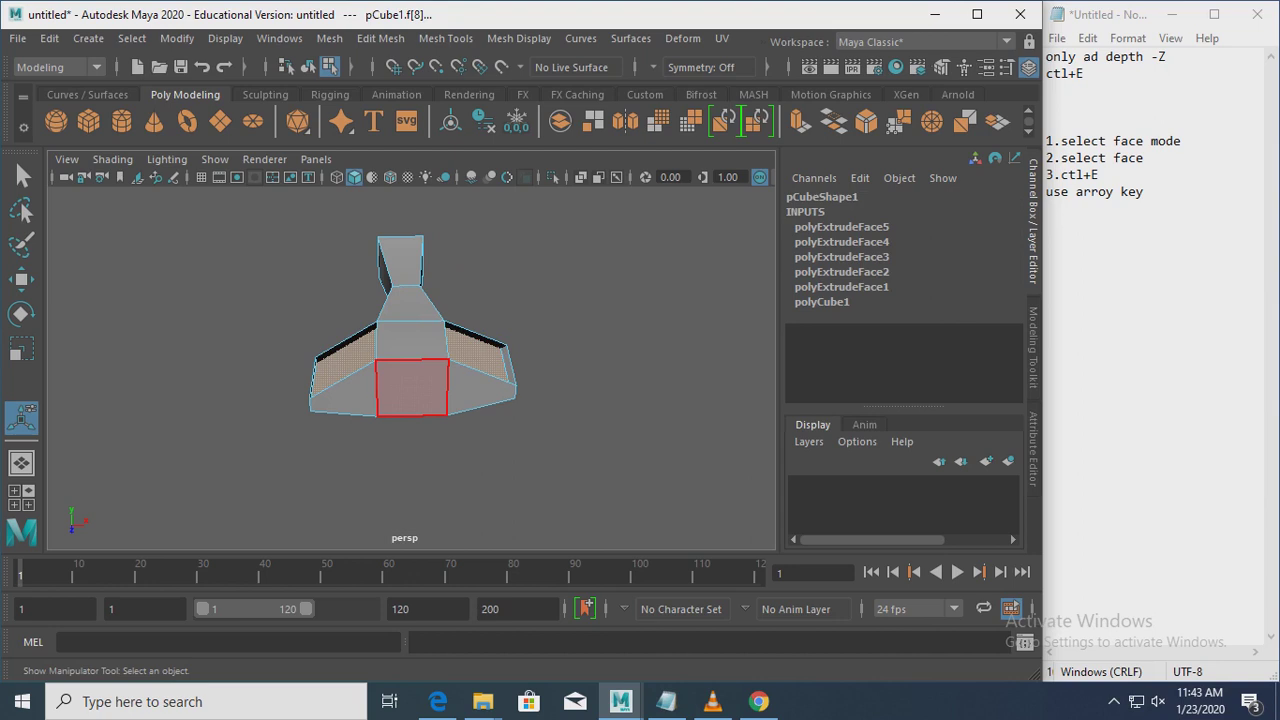
{"action": "key", "text": "ctrl+e"}
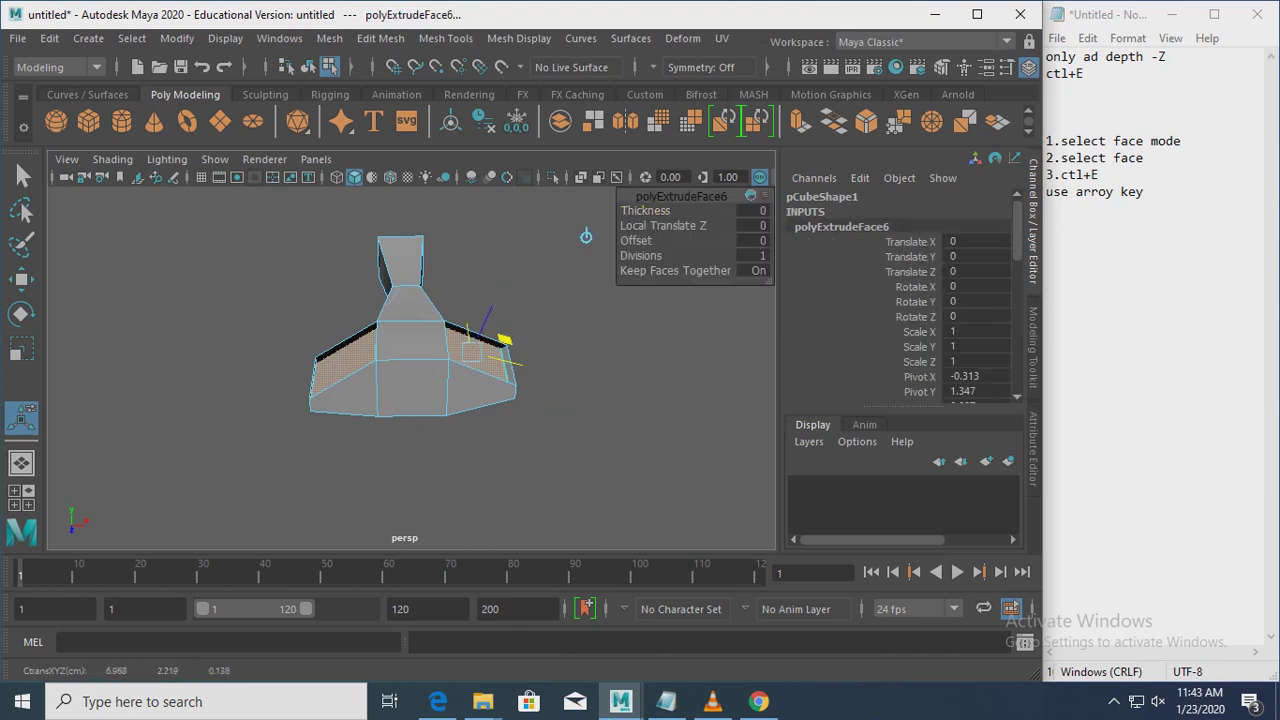
{"action": "mouse_move", "coordinate": [582, 239]}
{"action": "middle_mouse_down"}
{"action": "mouse_move", "coordinate": [586, 222]}
{"action": "mouse_move", "coordinate": [578, 241]}
{"action": "middle_mouse_up"}
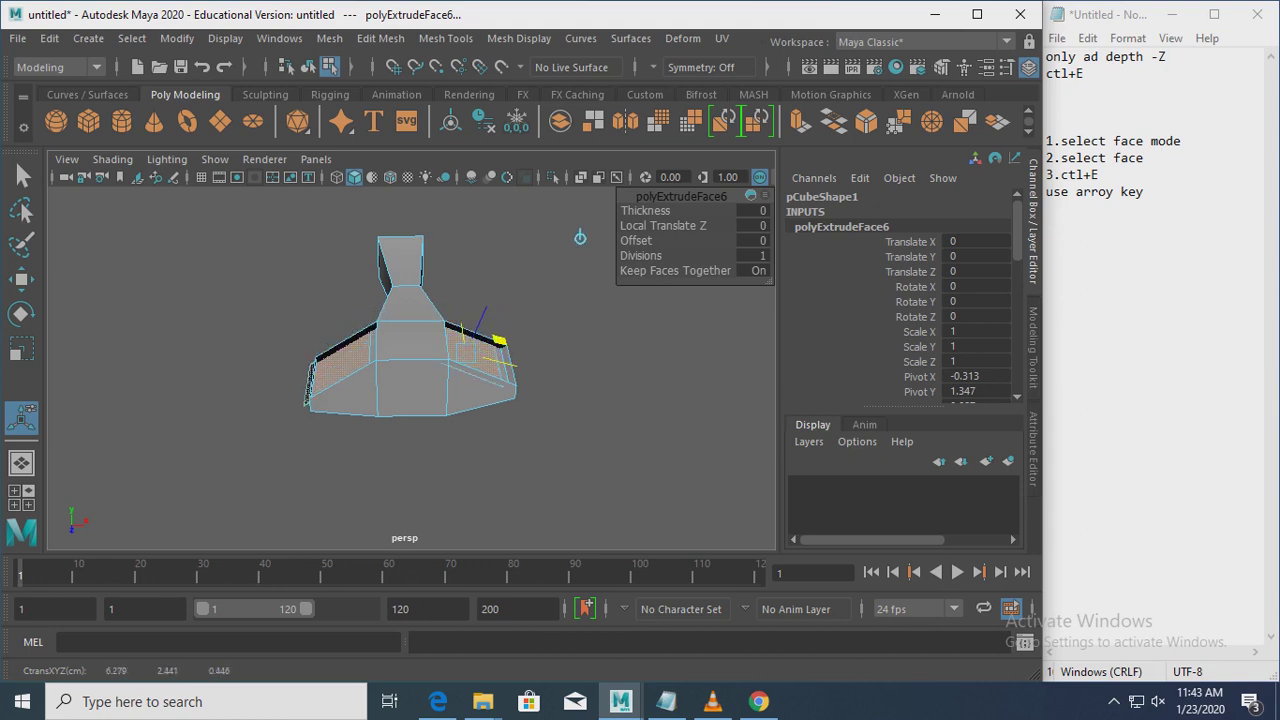
{"action": "middle_click_drag", "start_coordinate": [578, 241], "coordinate": [589, 246]}
{"action": "left_click", "coordinate": [589, 246]}
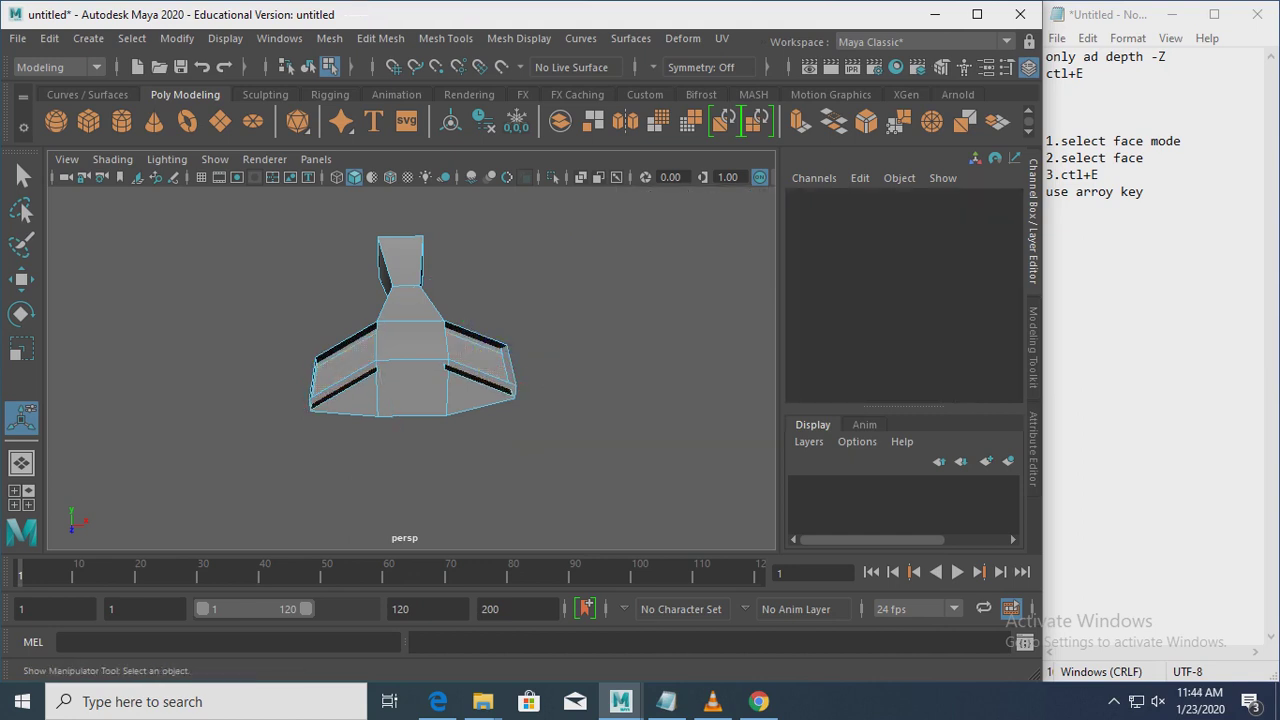
{"action": "left_click_drag", "start_coordinate": [589, 246], "coordinate": [330, 300], "text": "alt"}
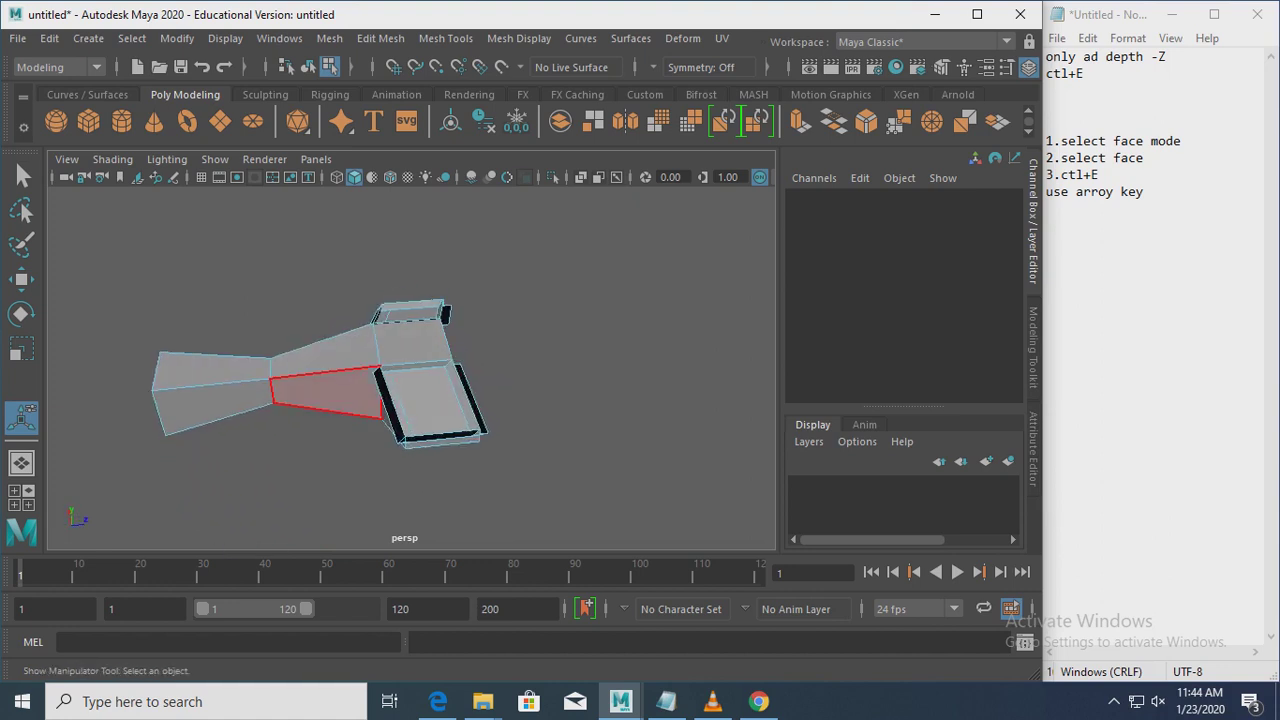
{"action": "left_click", "coordinate": [325, 392]}
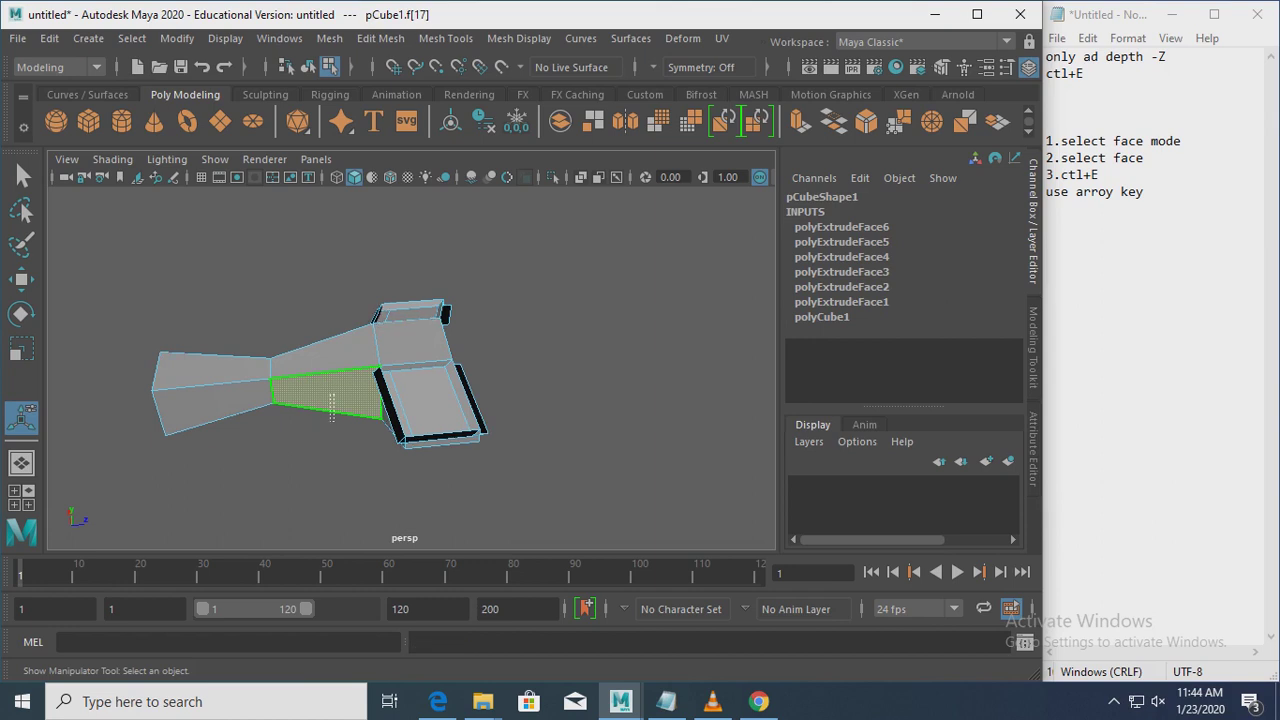
{"action": "key", "text": "ctrl+d"}
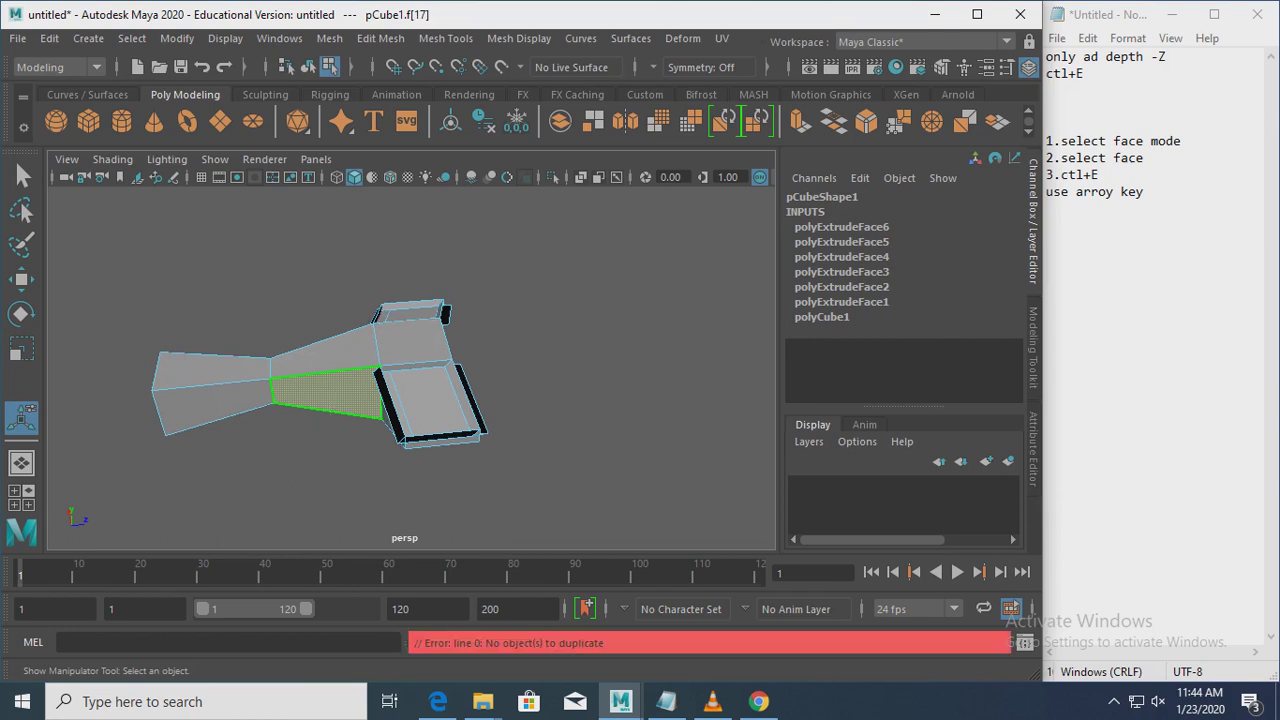
{"action": "key", "text": "ctrl+d"}
{"action": "left_click", "coordinate": [560, 250]}
{"action": "mouse_move", "coordinate": [537, 184]}
{"action": "right_mouse_down"}
{"action": "mouse_move", "coordinate": [466, 185]}
{"action": "mouse_move", "coordinate": [629, 157]}
{"action": "right_mouse_up"}
{"action": "left_click", "coordinate": [577, 333]}
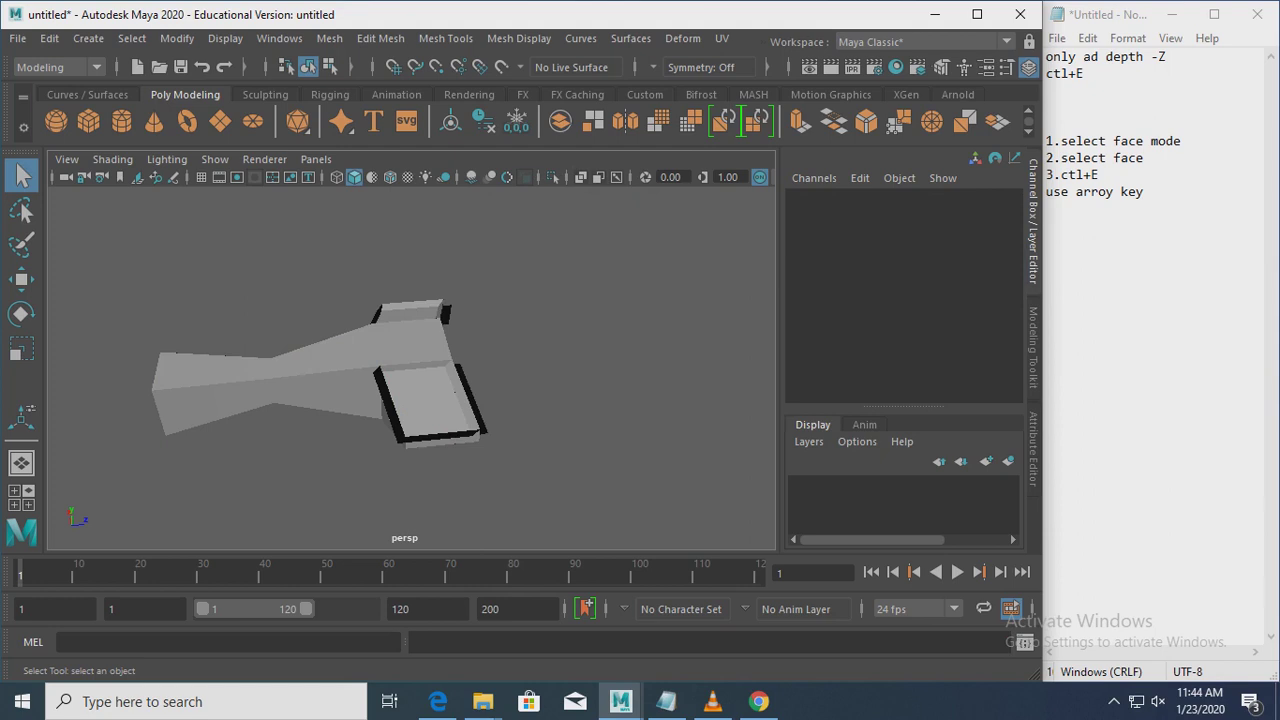
{"action": "left_click", "coordinate": [330, 350]}
{"action": "right_click_drag", "start_coordinate": [552, 184], "coordinate": [540, 250]}
{"action": "left_click", "coordinate": [325, 392]}
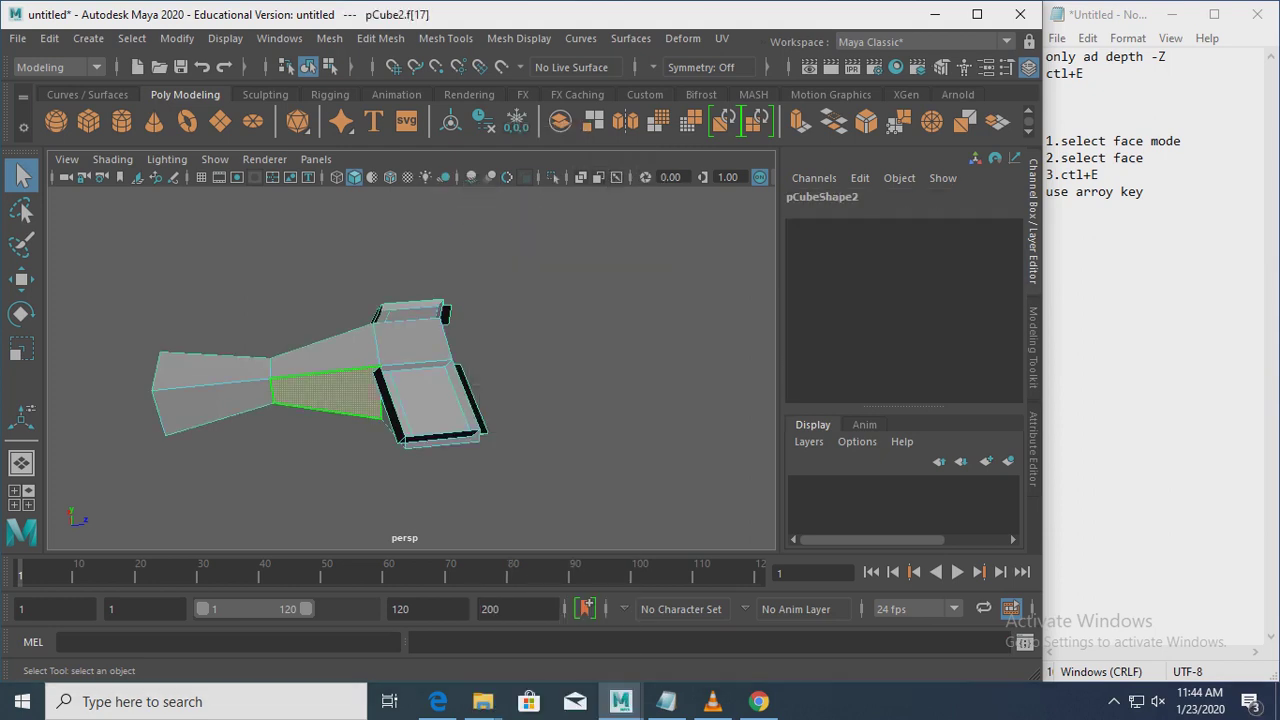
{"action": "key", "text": "ctrl+d"}
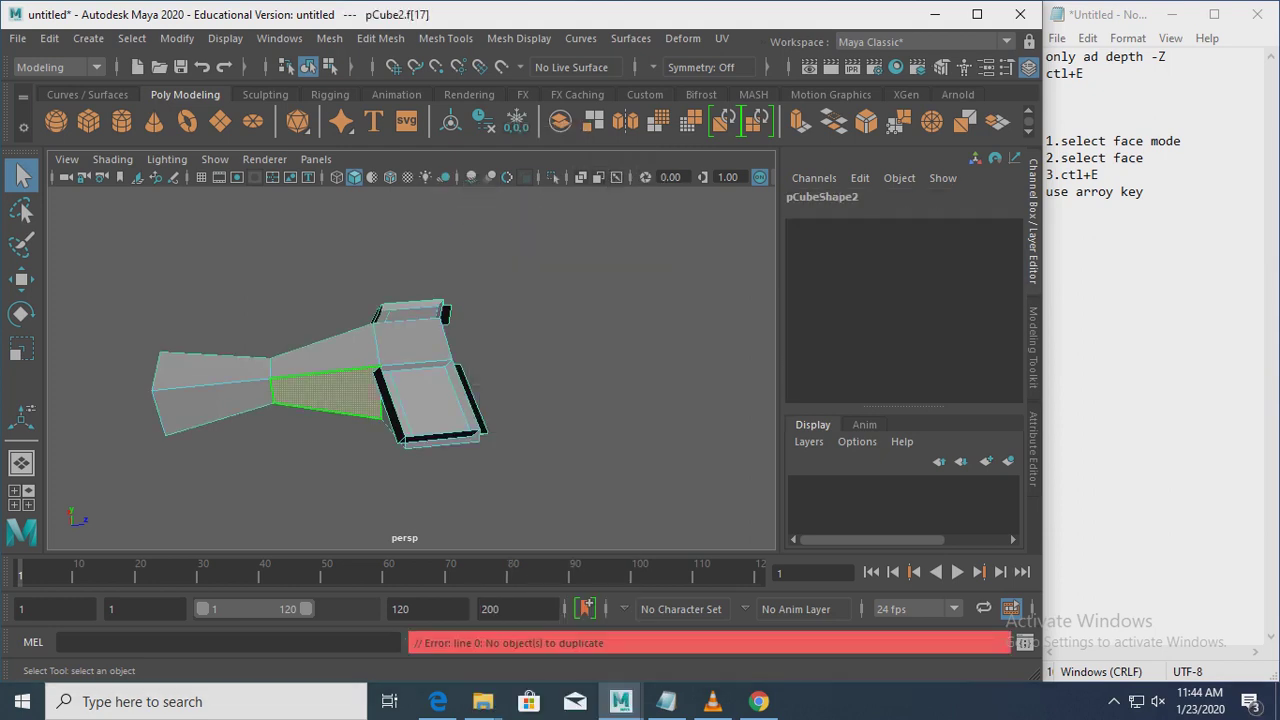
{"action": "left_click", "coordinate": [325, 350], "text": "shift"}
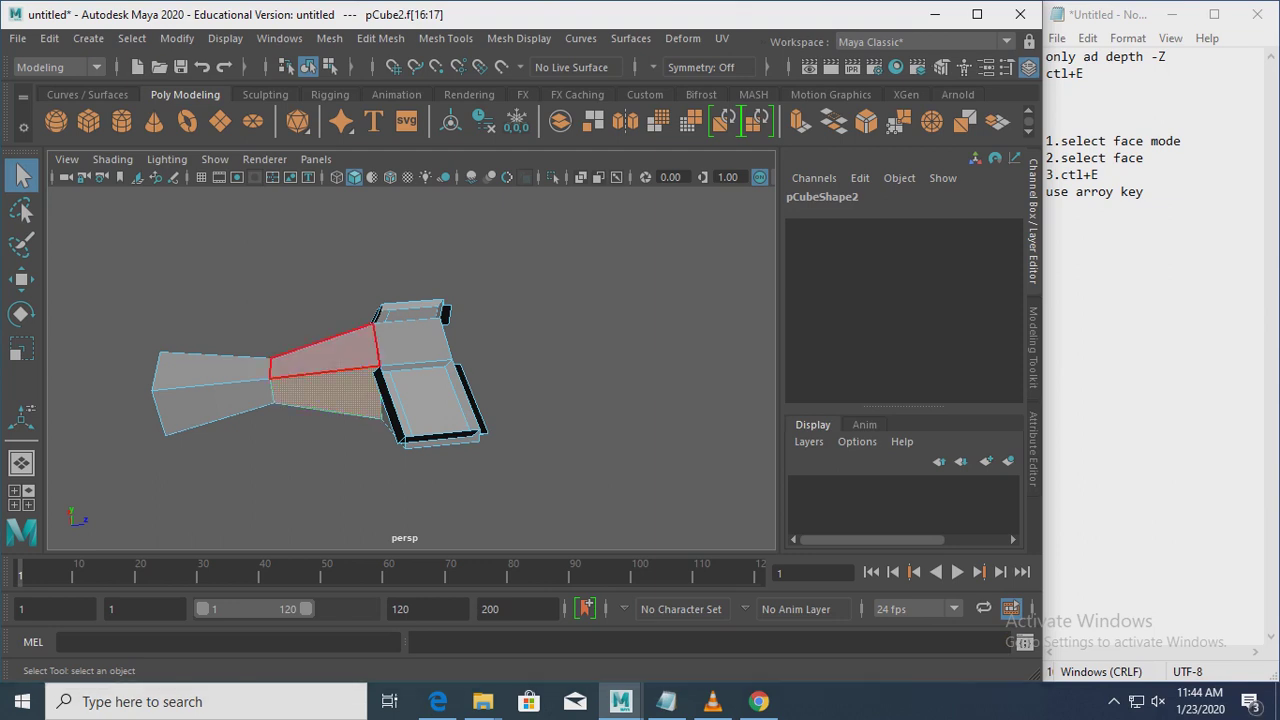
{"action": "left_click", "coordinate": [380, 38]}
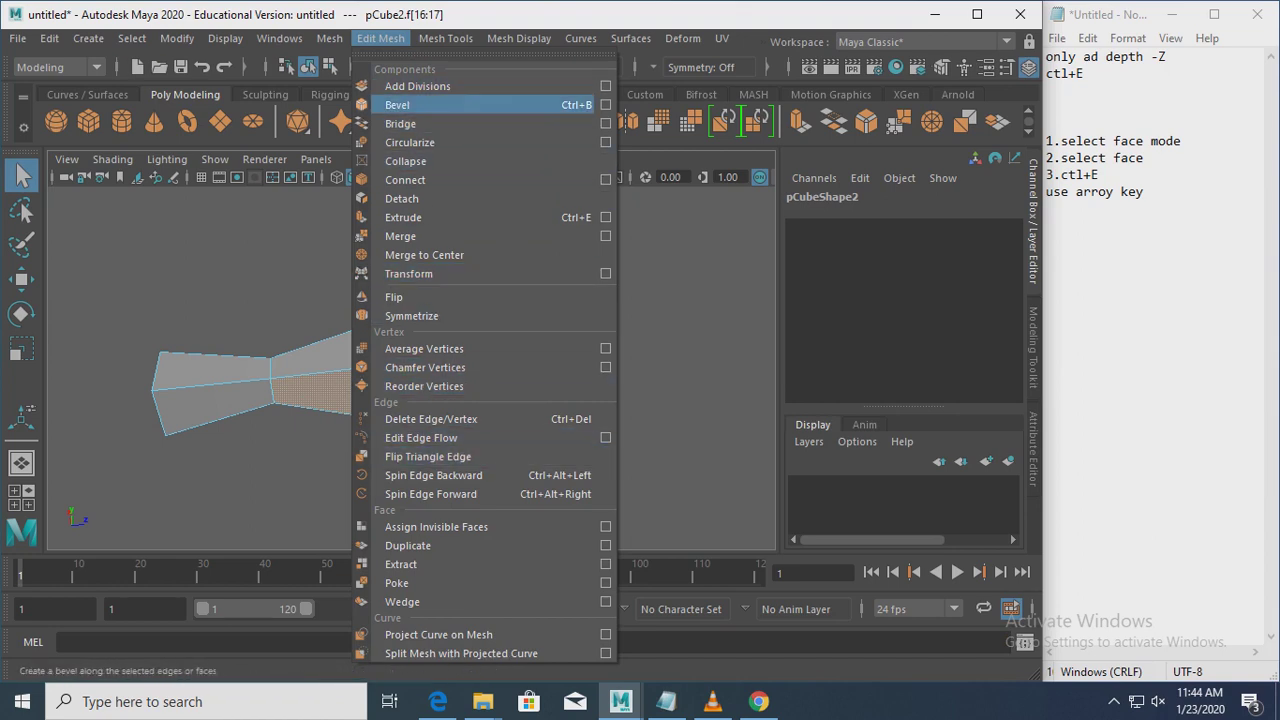
{"action": "left_click", "coordinate": [403, 217]}
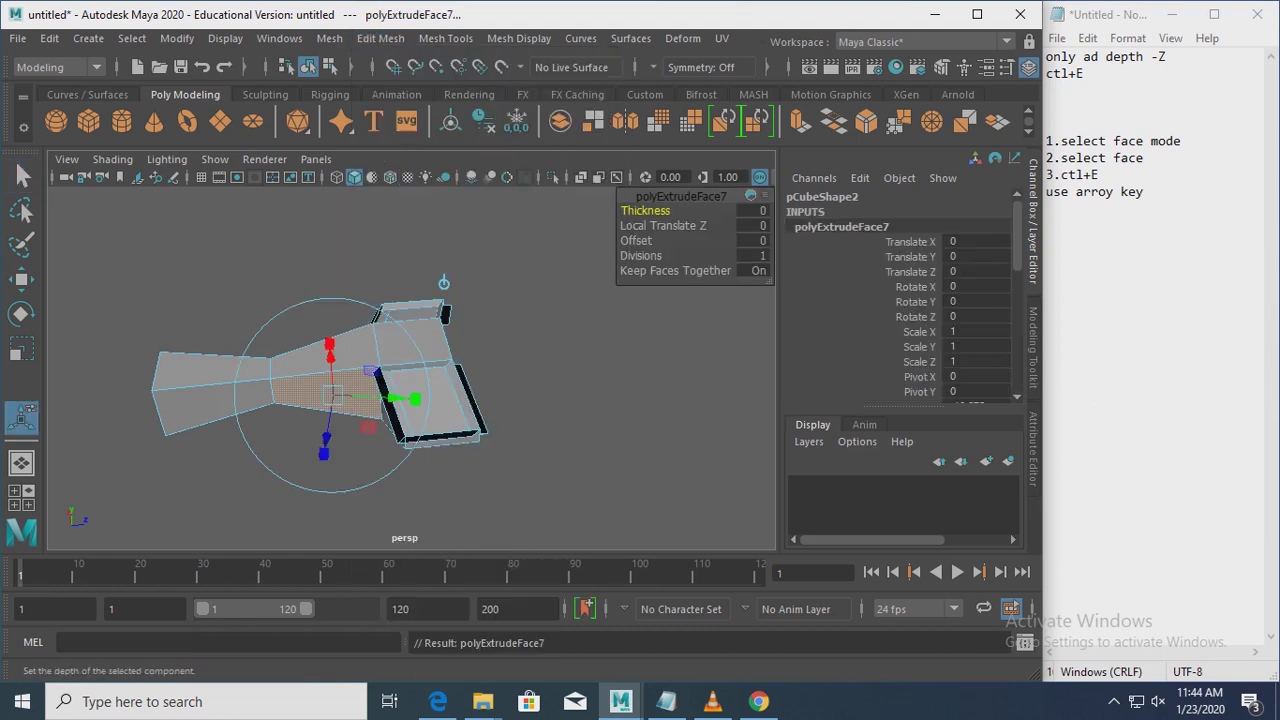
{"action": "mouse_move", "coordinate": [330, 398]}
{"action": "left_mouse_down"}
{"action": "mouse_move", "coordinate": [322, 425]}
{"action": "mouse_move", "coordinate": [193, 313]}
{"action": "mouse_move", "coordinate": [337, 460]}
{"action": "left_mouse_up"}
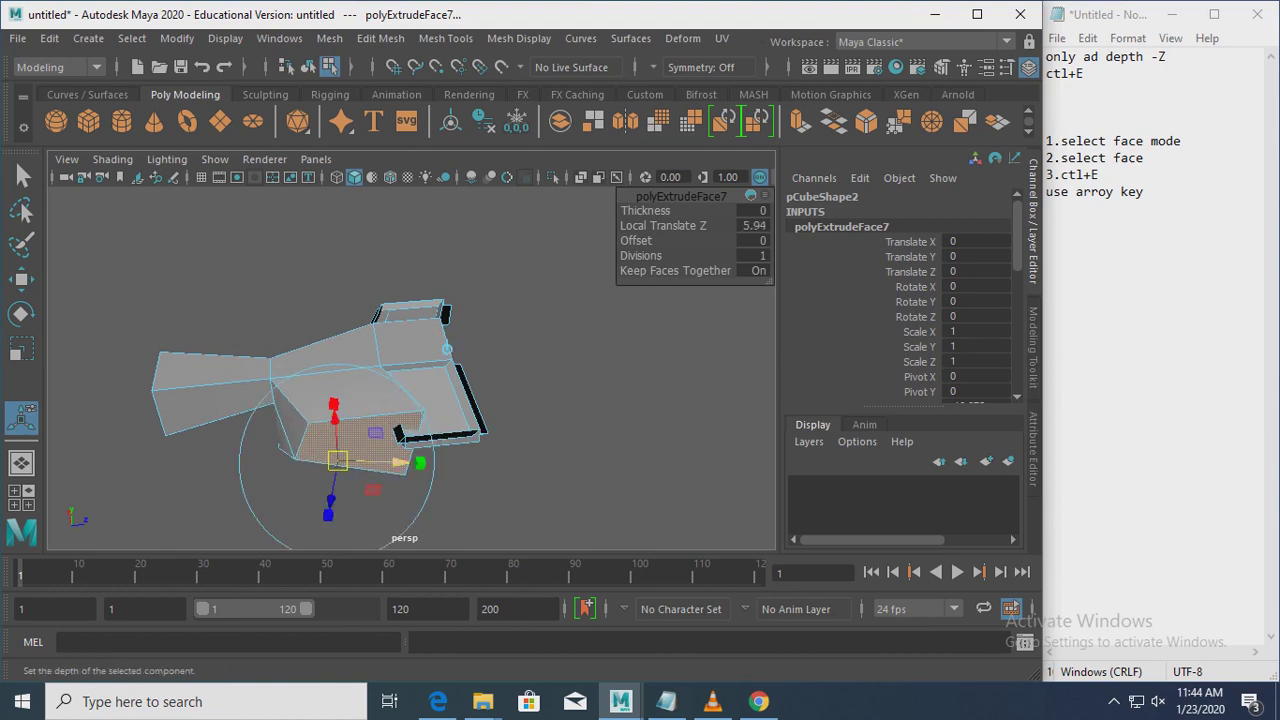
{"action": "key", "text": "ctrl+z"}
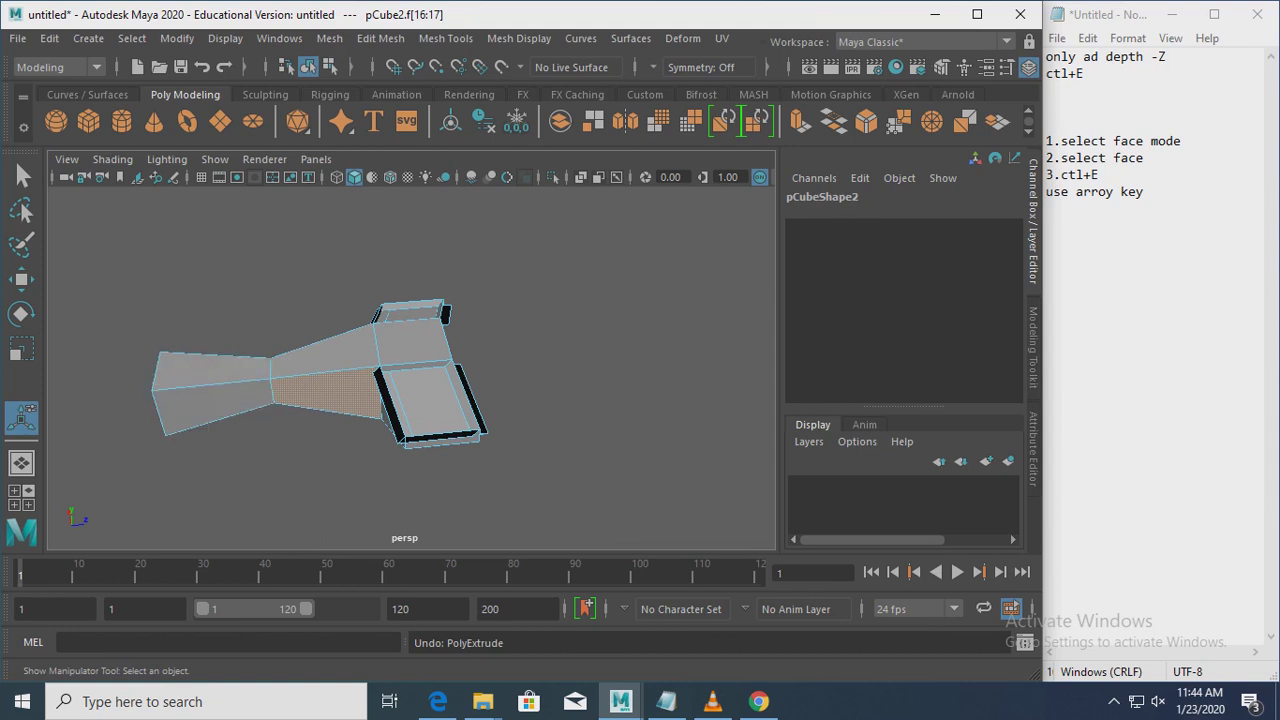
{"action": "left_click_drag", "start_coordinate": [124, 326], "coordinate": [458, 507]}
{"action": "key", "text": "Escape"}
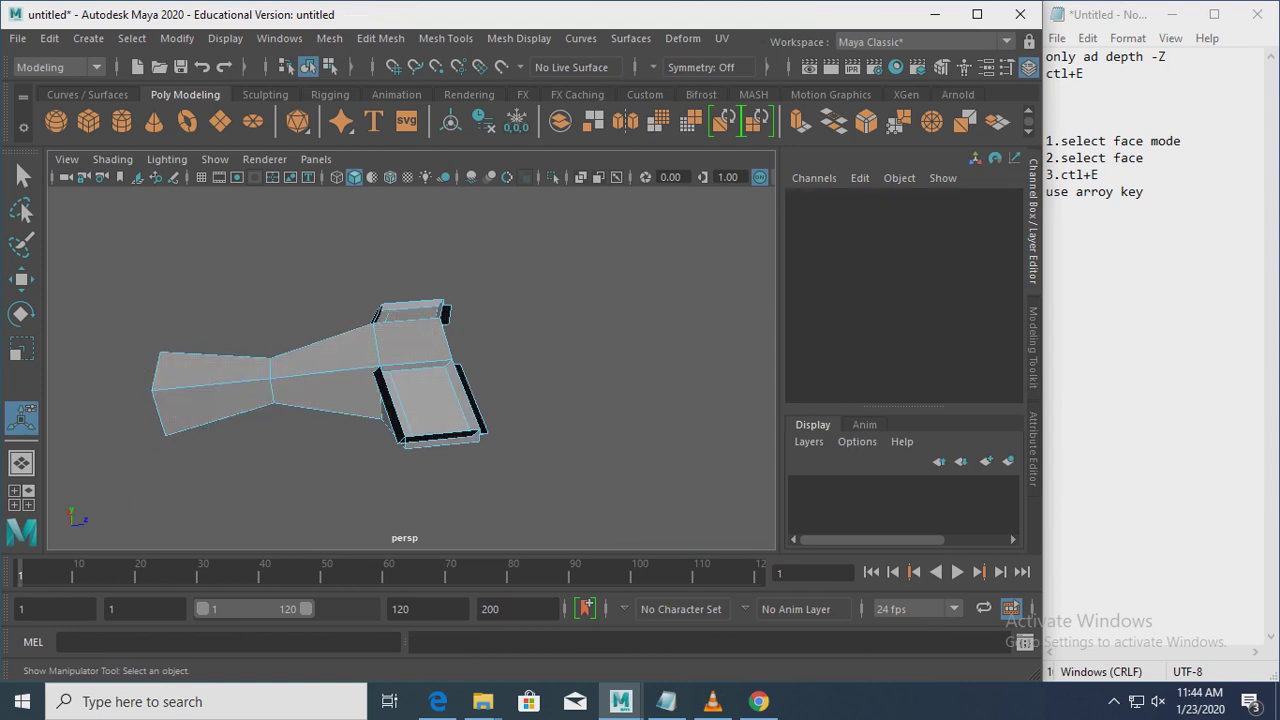
Step: Extrude the boxy section's top face with Edit Mesh > Extrude, raising it slightly
{"action": "key", "text": "space"}
{"action": "left_click", "coordinate": [626, 360]}
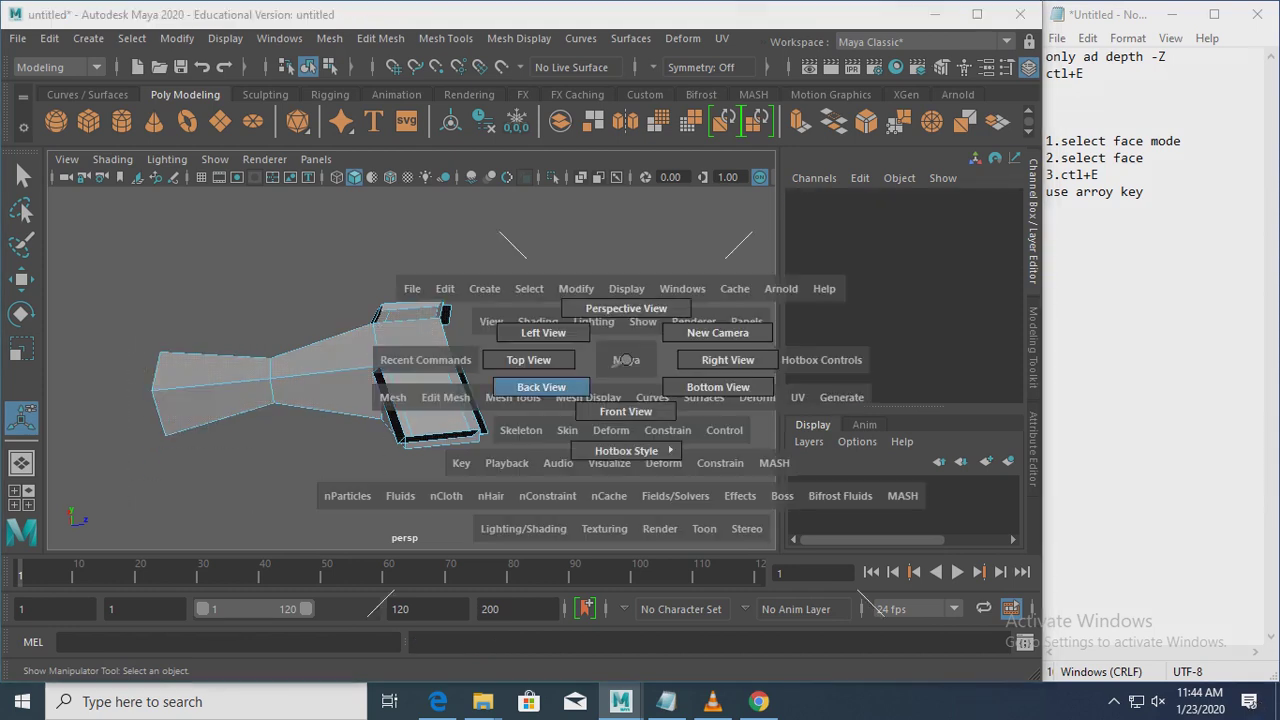
{"action": "mouse_move", "coordinate": [626, 360]}
{"action": "left_mouse_down", "text": "alt"}
{"action": "mouse_move", "coordinate": [560, 250]}
{"action": "mouse_move", "coordinate": [470, 330]}
{"action": "left_mouse_up", "text": "alt"}
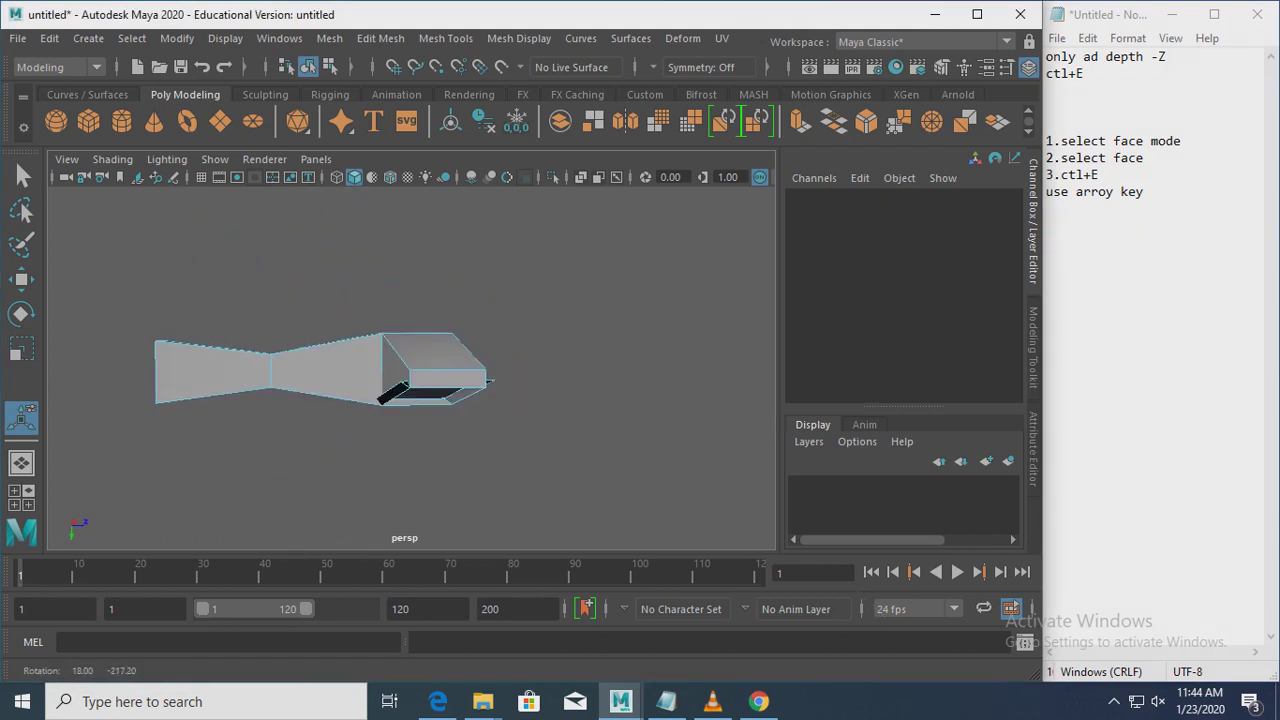
{"action": "left_click", "coordinate": [412, 338]}
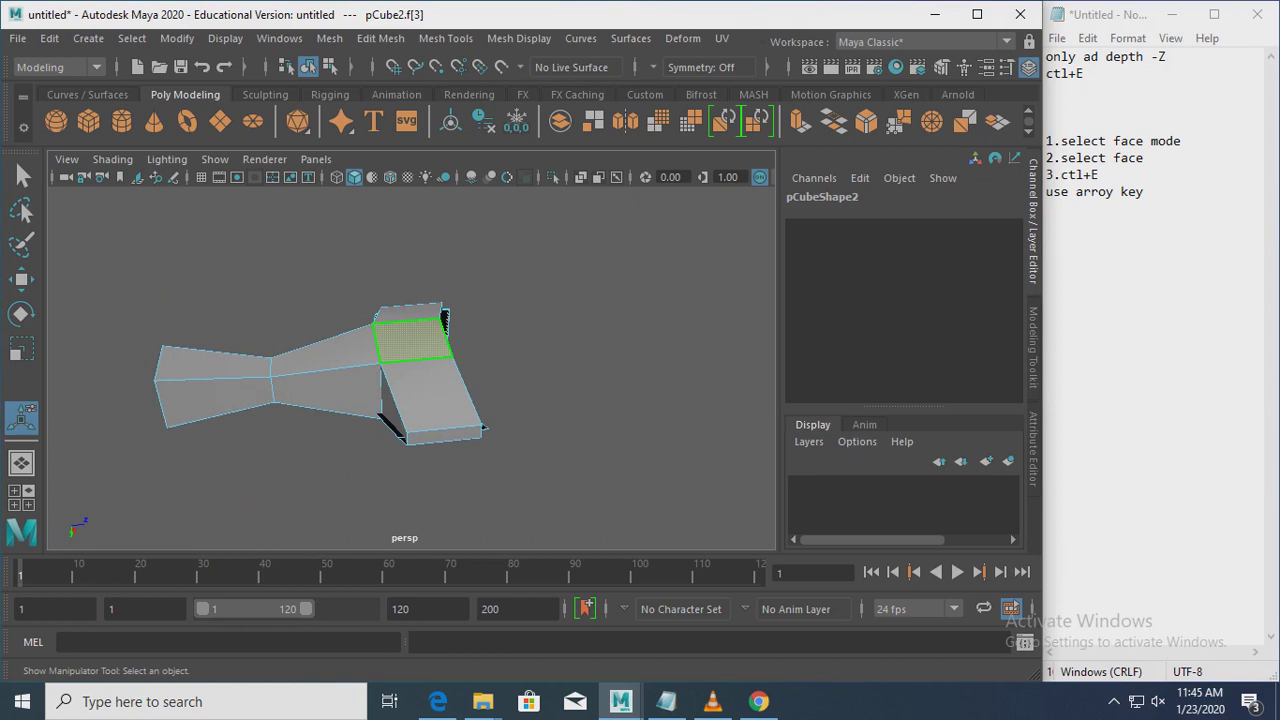
{"action": "key", "text": "ctrl+d"}
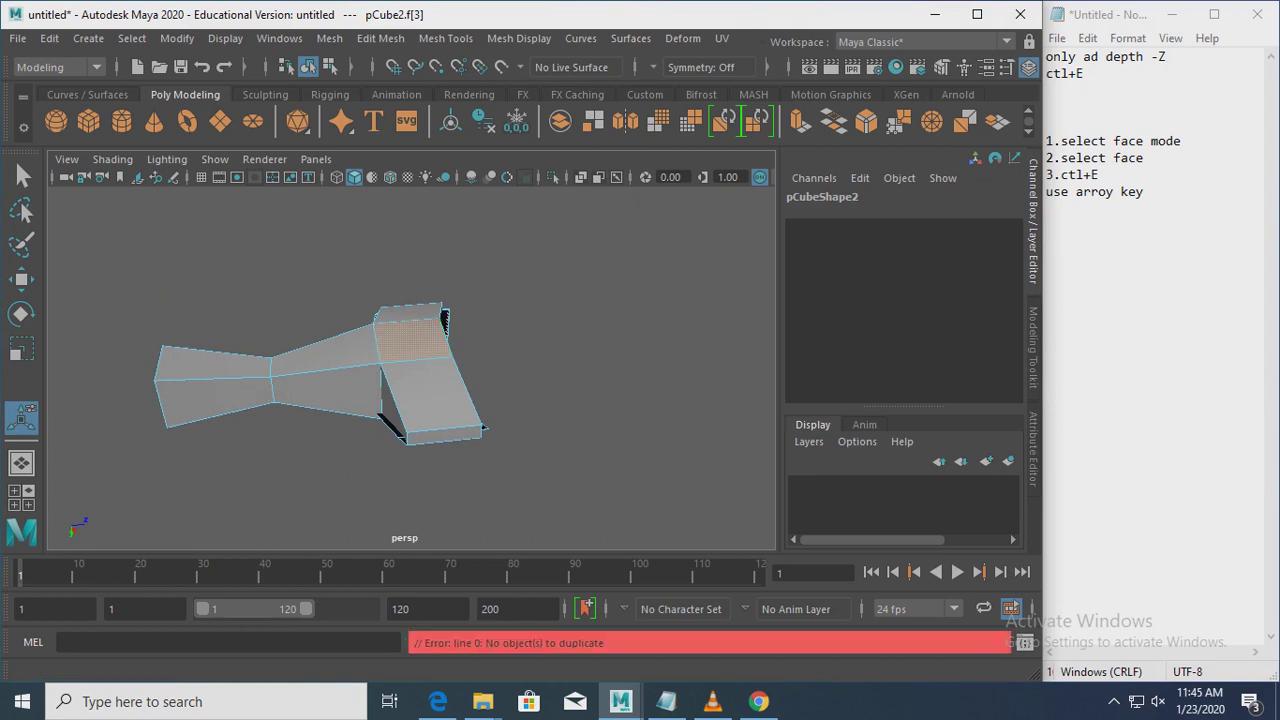
{"action": "left_click", "coordinate": [380, 38]}
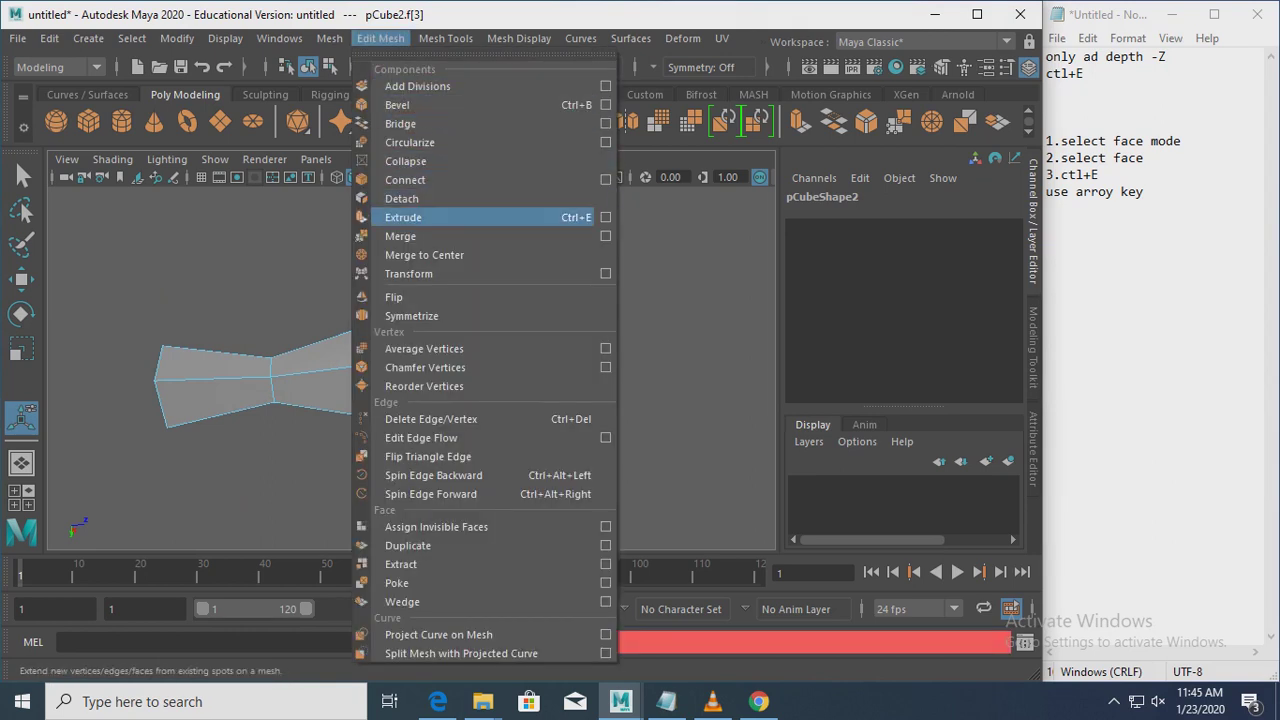
{"action": "left_click", "coordinate": [403, 217]}
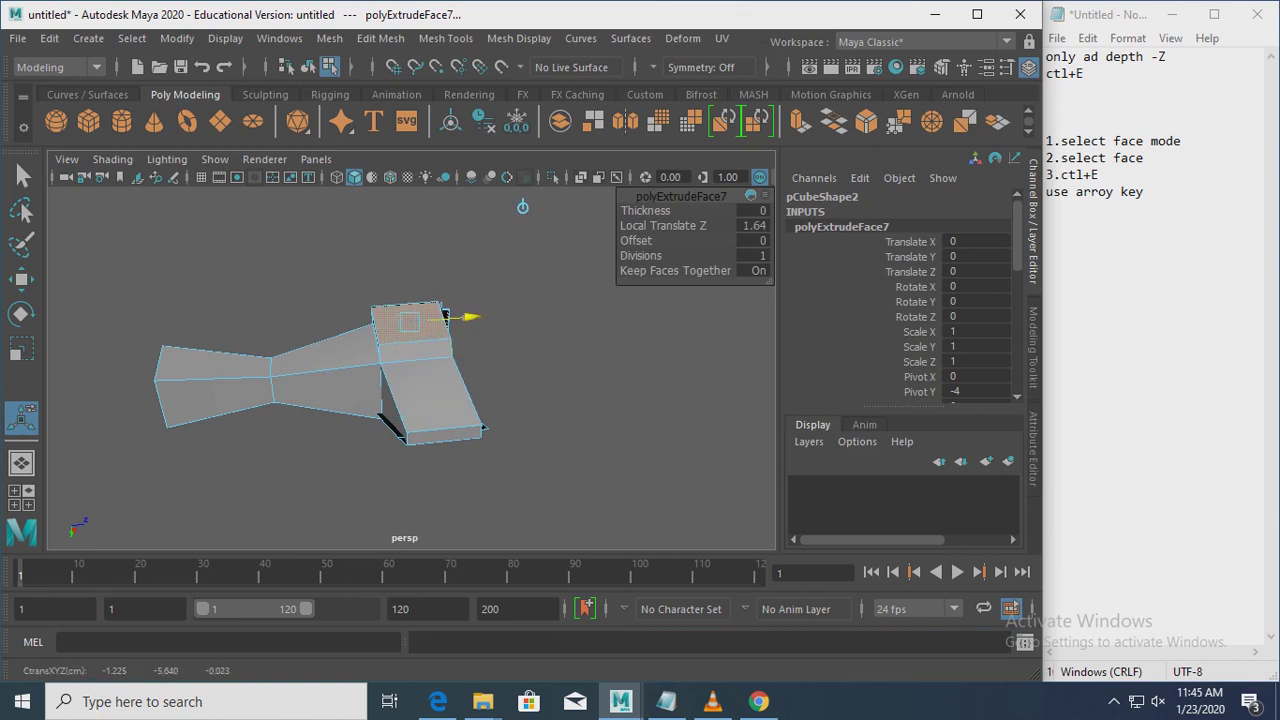
{"action": "left_click_drag", "start_coordinate": [444, 316], "coordinate": [445, 318]}
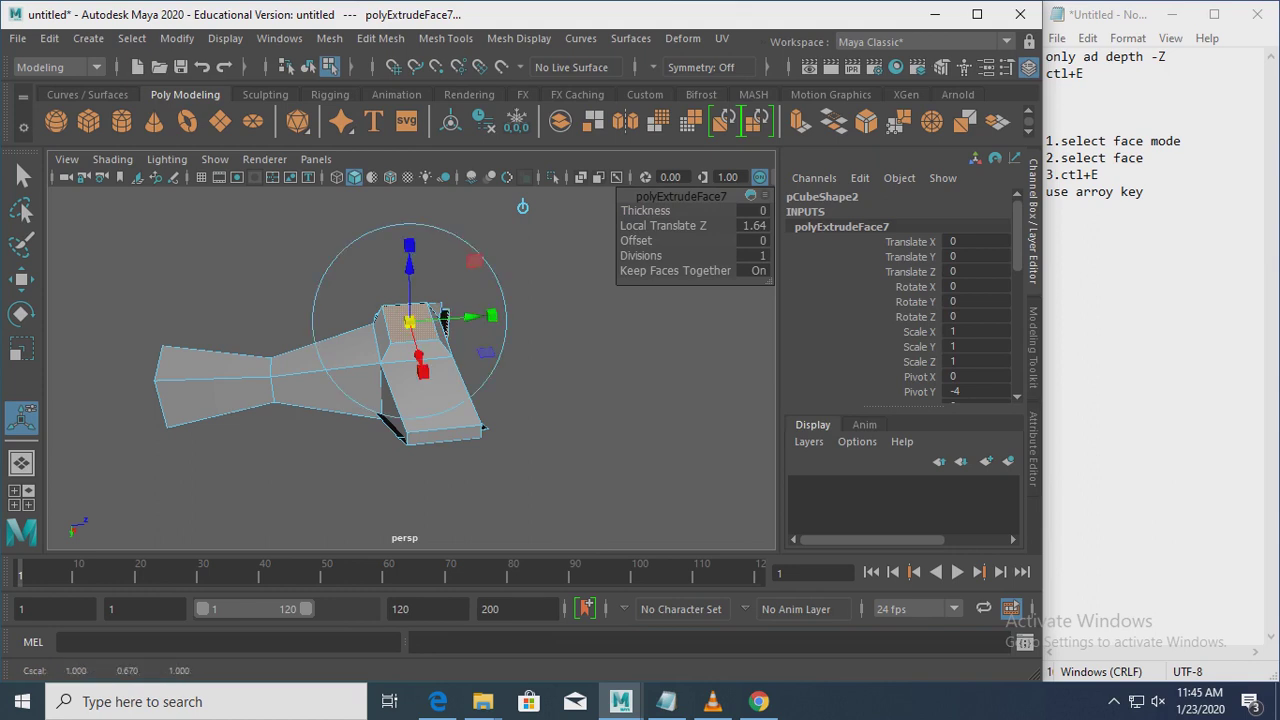
{"action": "left_click", "coordinate": [522, 206]}
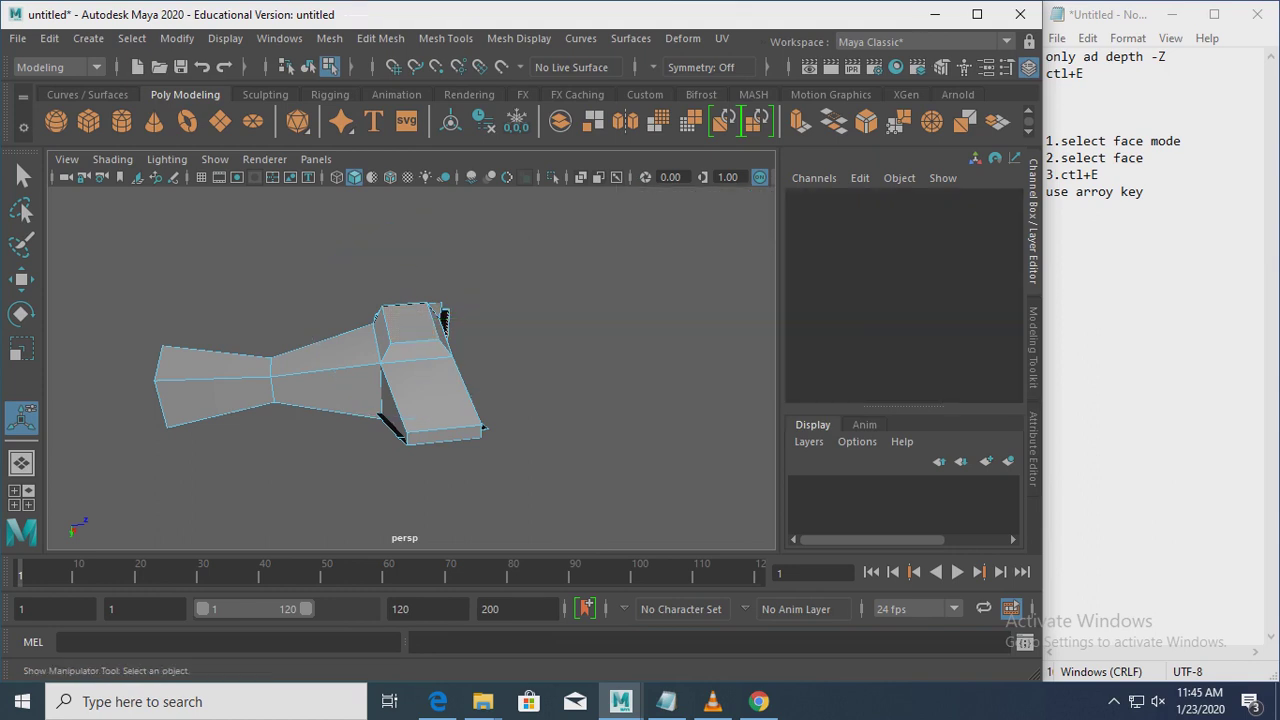
Step: Extrude the new top face a second time and raise it into a small block
{"action": "left_click", "coordinate": [410, 322]}
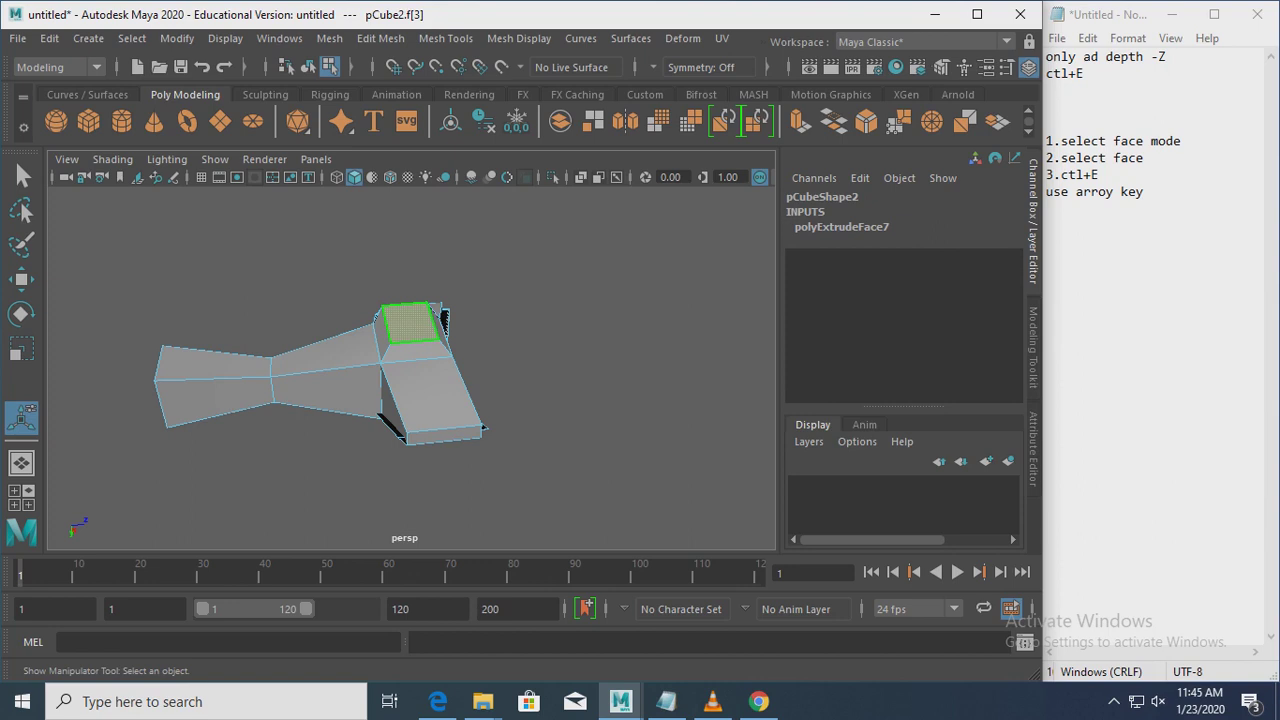
{"action": "key", "text": "ctrl+d"}
{"action": "left_click", "coordinate": [380, 38]}
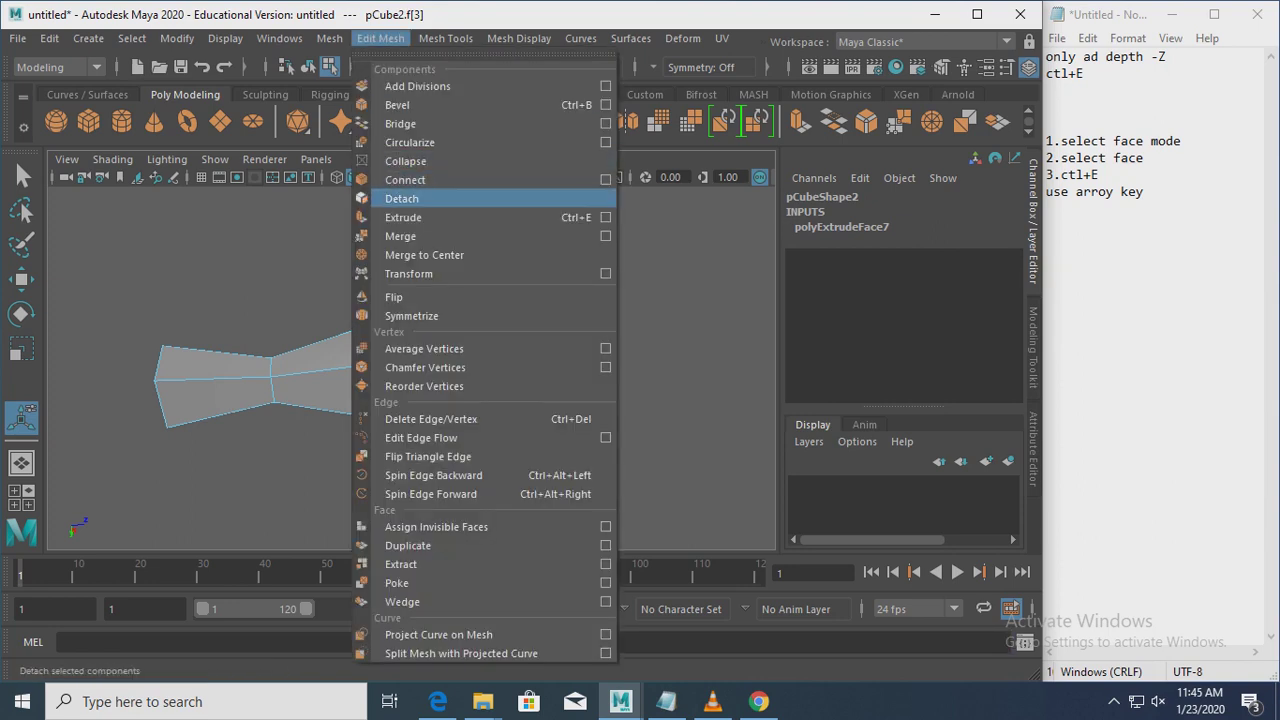
{"action": "left_click", "coordinate": [403, 217]}
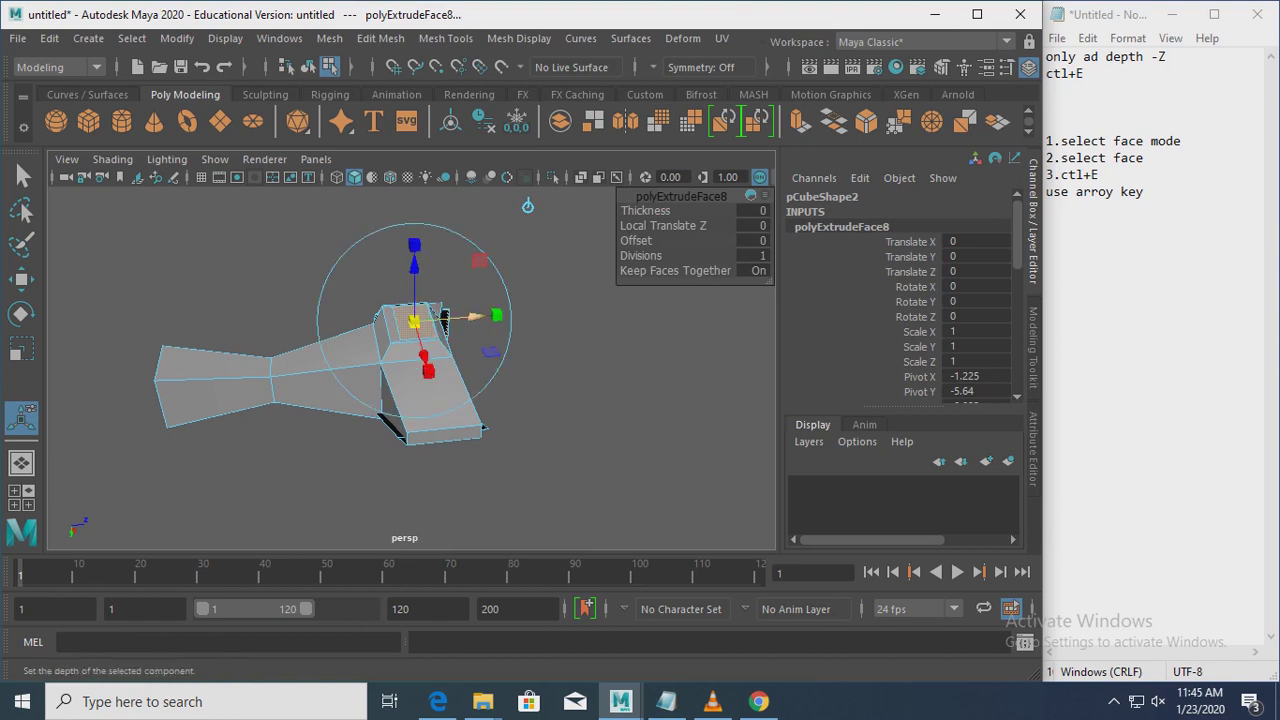
{"action": "left_click", "coordinate": [414, 245]}
{"action": "middle_click_drag", "start_coordinate": [528, 205], "coordinate": [522, 190]}
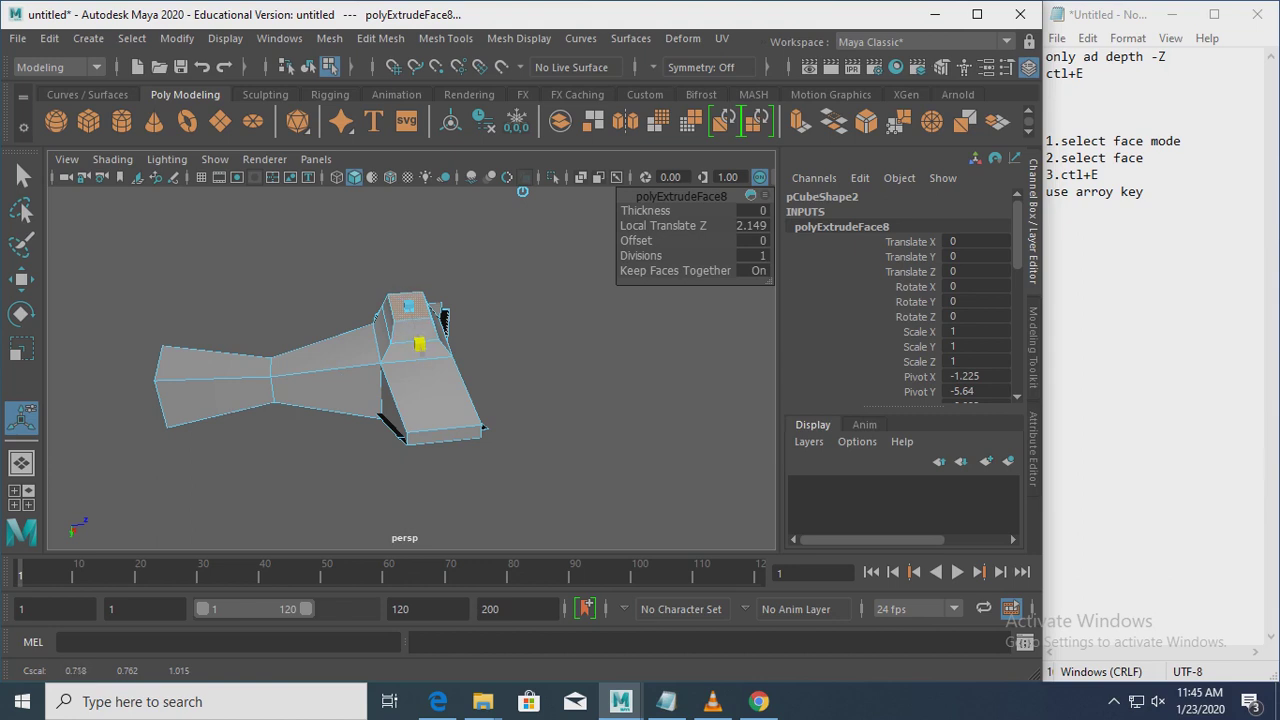
{"action": "left_click", "coordinate": [522, 190]}
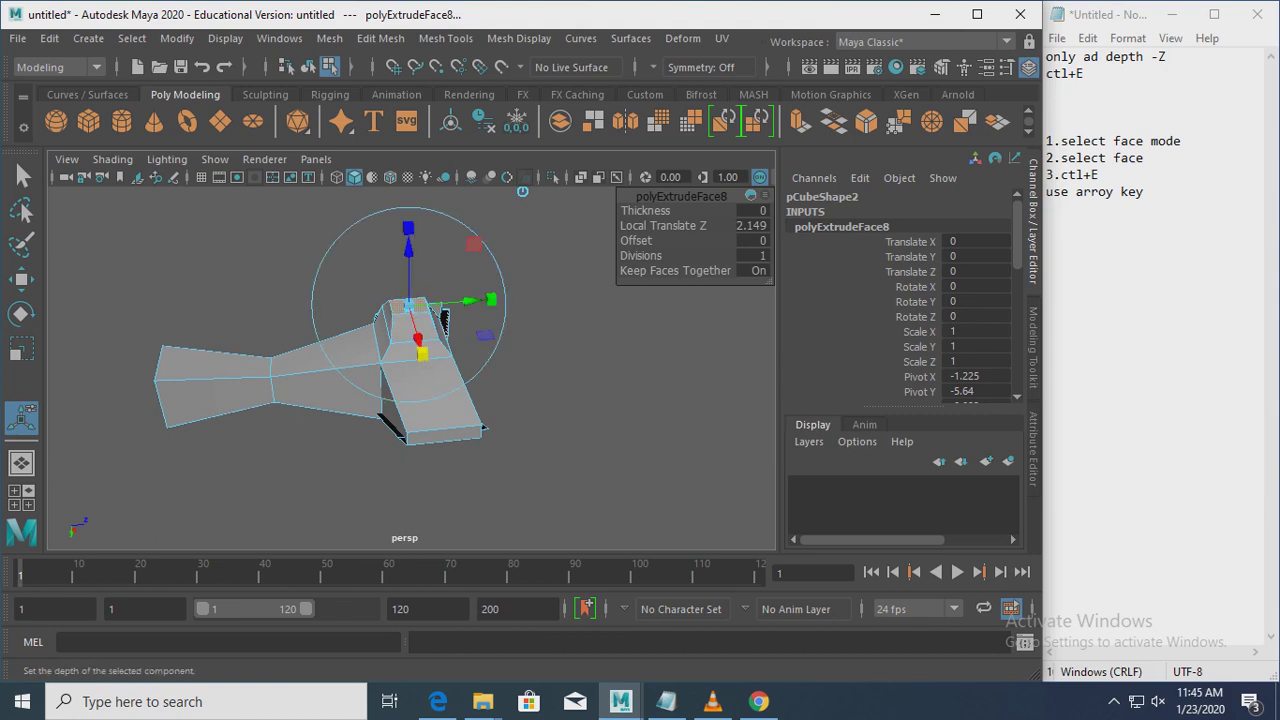
{"action": "left_click", "coordinate": [522, 190]}
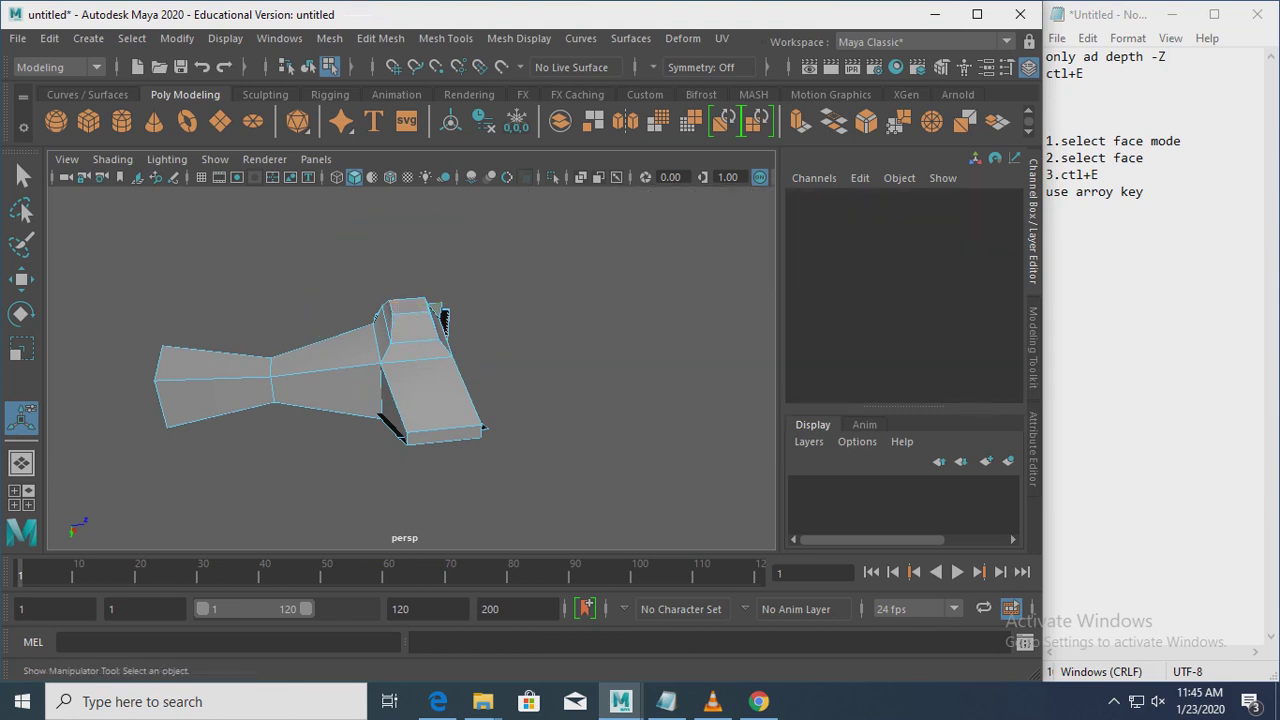
{"action": "mouse_move", "coordinate": [400, 350]}
{"action": "left_mouse_down", "text": "alt"}
{"action": "mouse_move", "coordinate": [520, 320]}
{"action": "mouse_move", "coordinate": [420, 320]}
{"action": "left_mouse_up", "text": "alt"}
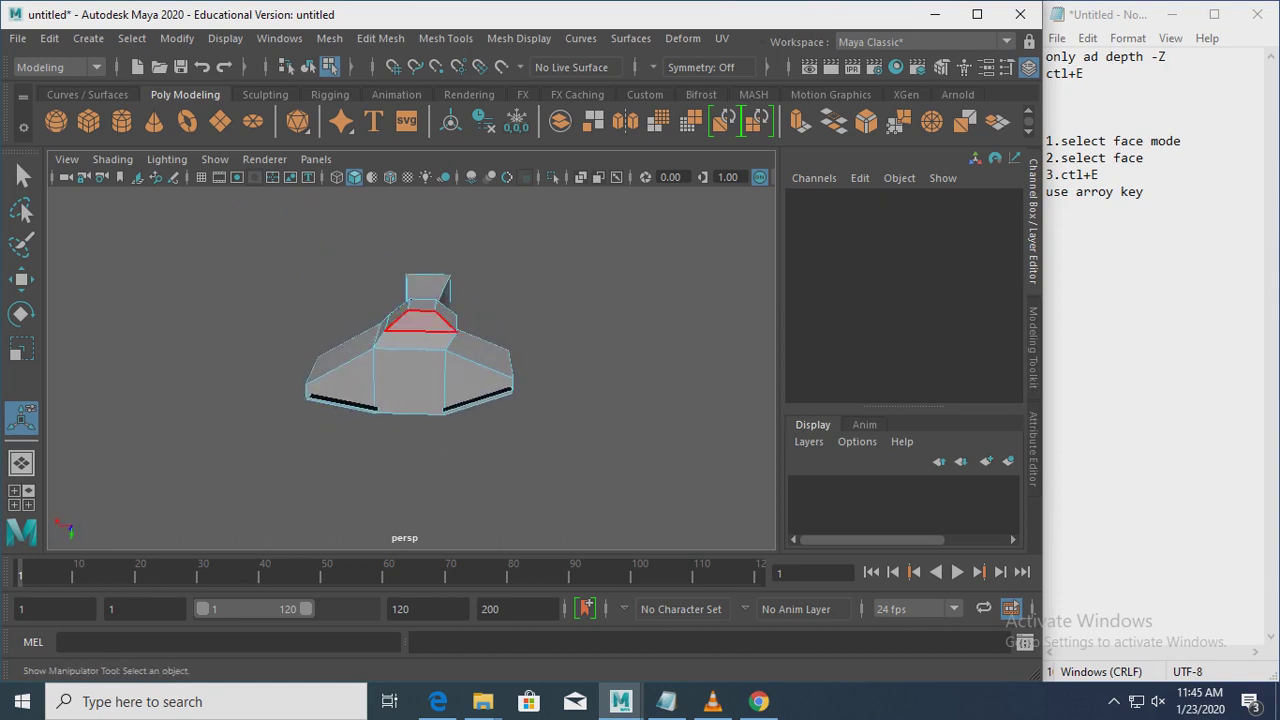
Step: Clear the raised block's face selection and orbit to inspect the finished mesh side-on
{"action": "left_click", "coordinate": [420, 322]}
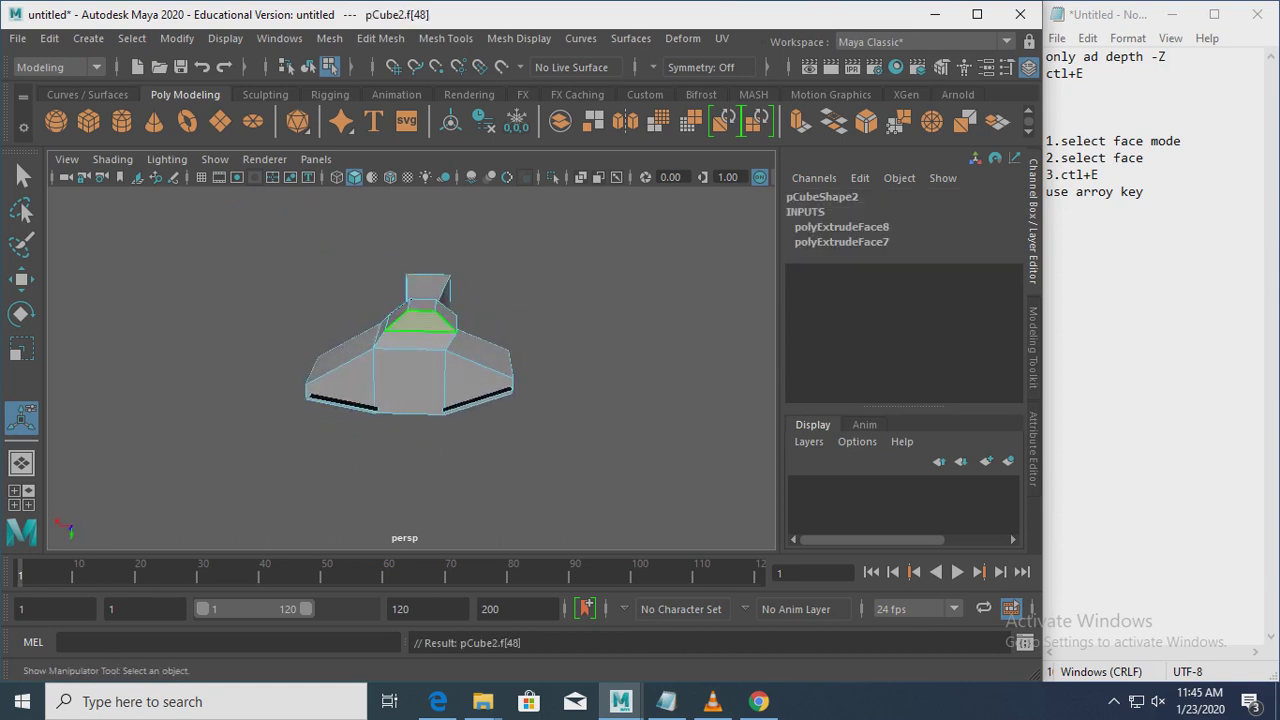
{"action": "left_click_drag", "start_coordinate": [367, 295], "coordinate": [409, 312]}
{"action": "left_click", "coordinate": [409, 299]}
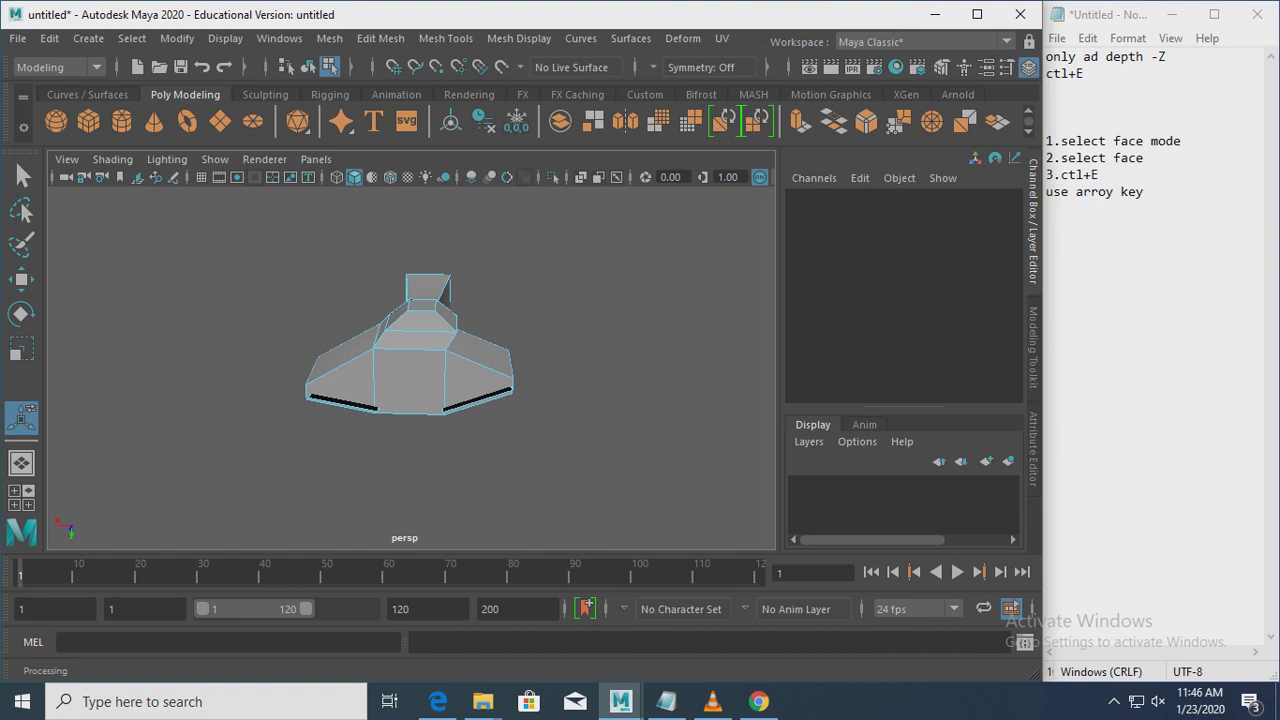
{"action": "left_click_drag", "start_coordinate": [420, 360], "coordinate": [510, 325], "text": "alt"}
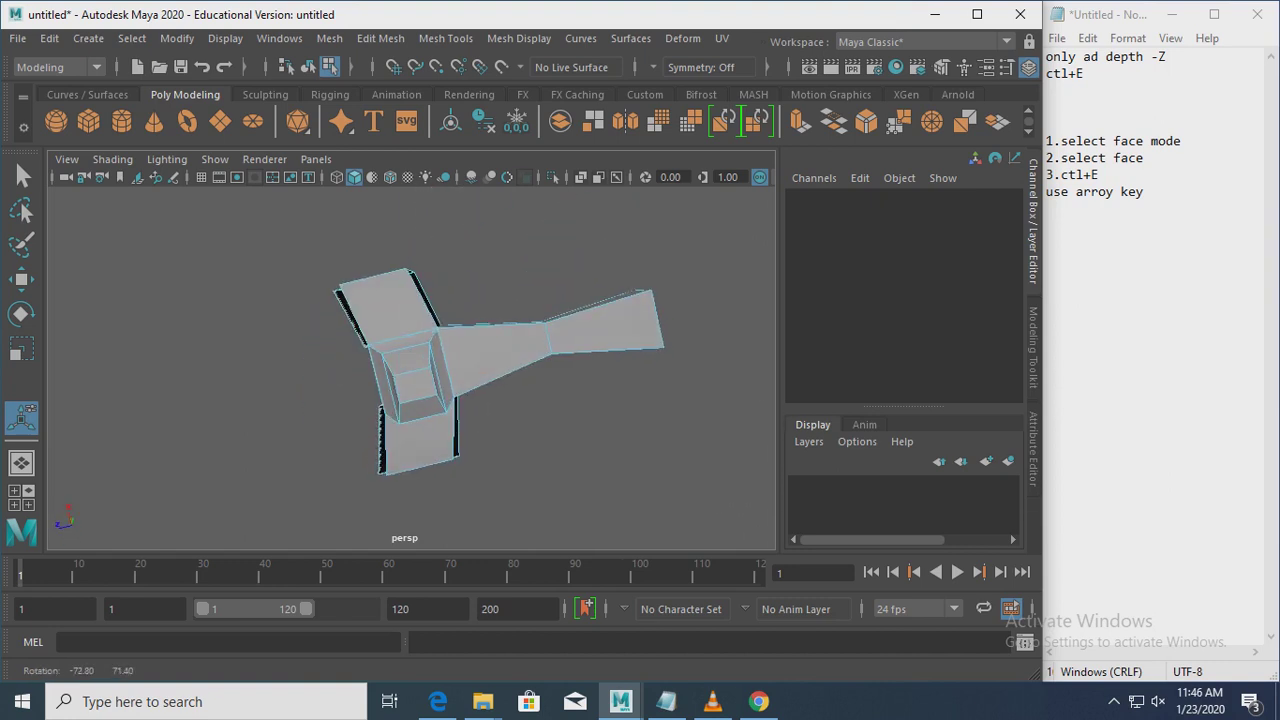
{"action": "left_click_drag", "start_coordinate": [510, 325], "coordinate": [410, 332], "text": "alt"}
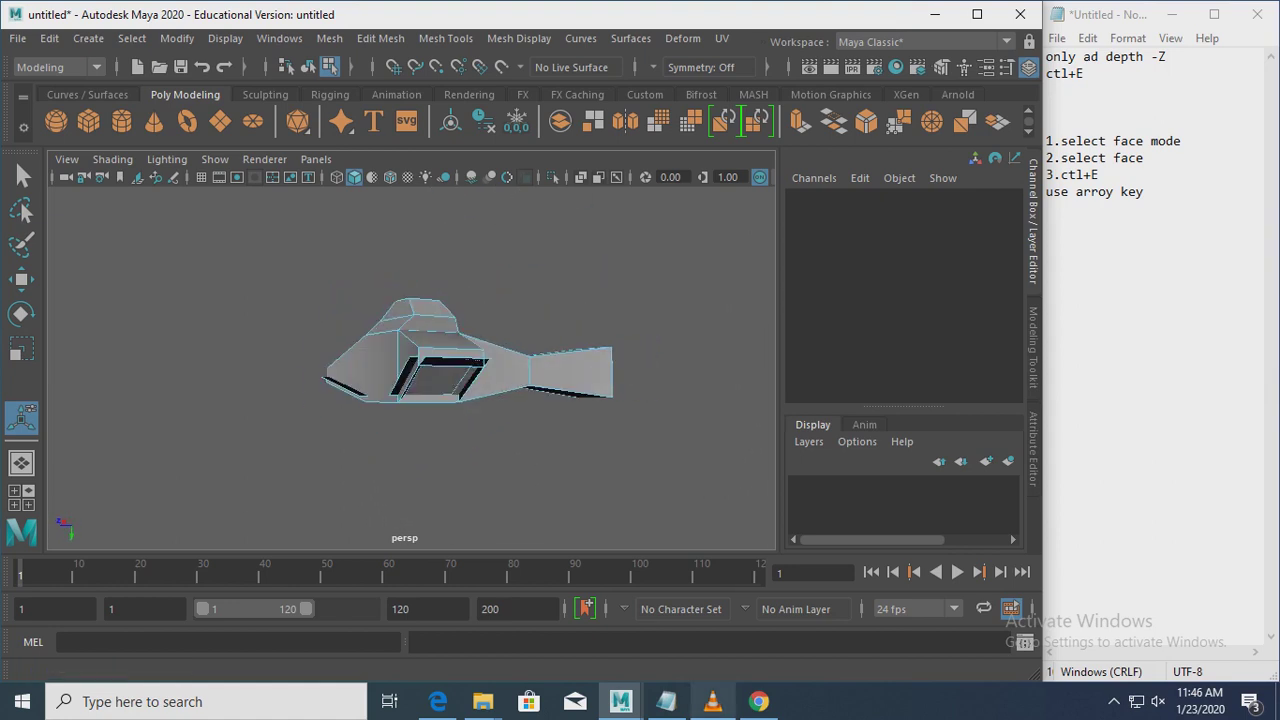
Step: Open VLC's Save Playlist to File dialog from the Media menu
{"action": "left_click", "coordinate": [712, 701]}
{"action": "left_click", "coordinate": [559, 163]}
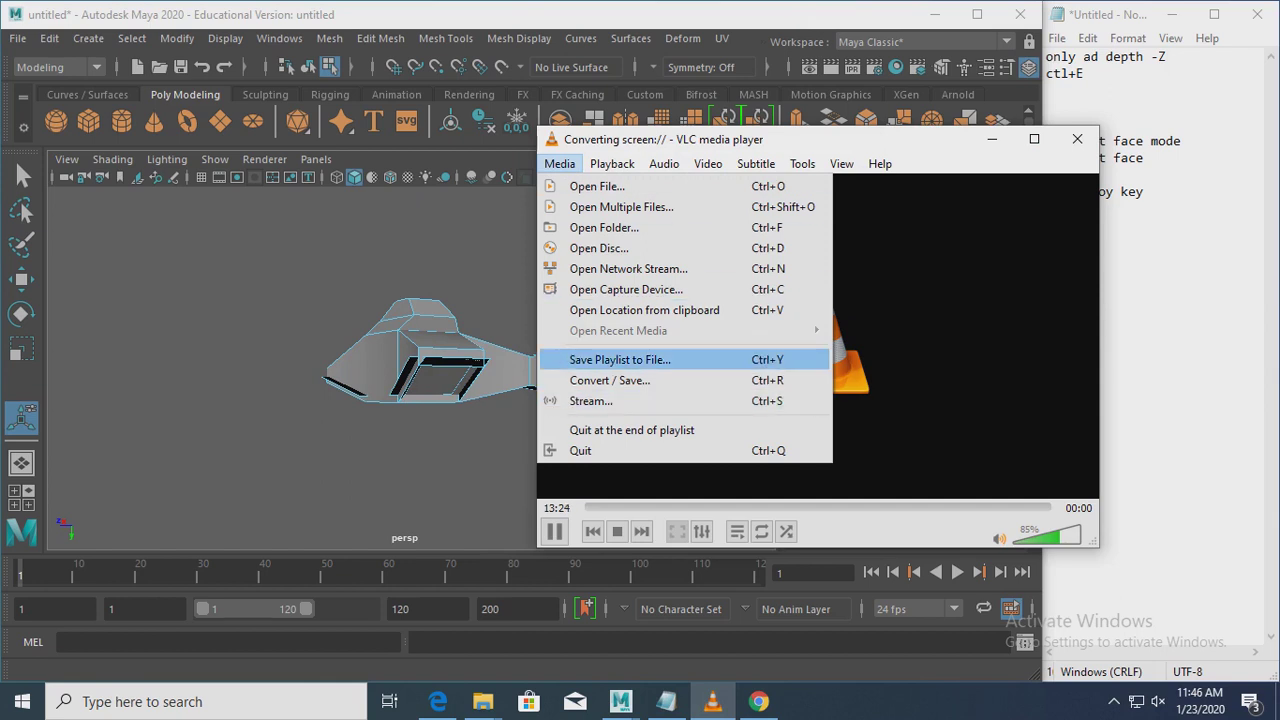
{"action": "left_click", "coordinate": [620, 359]}
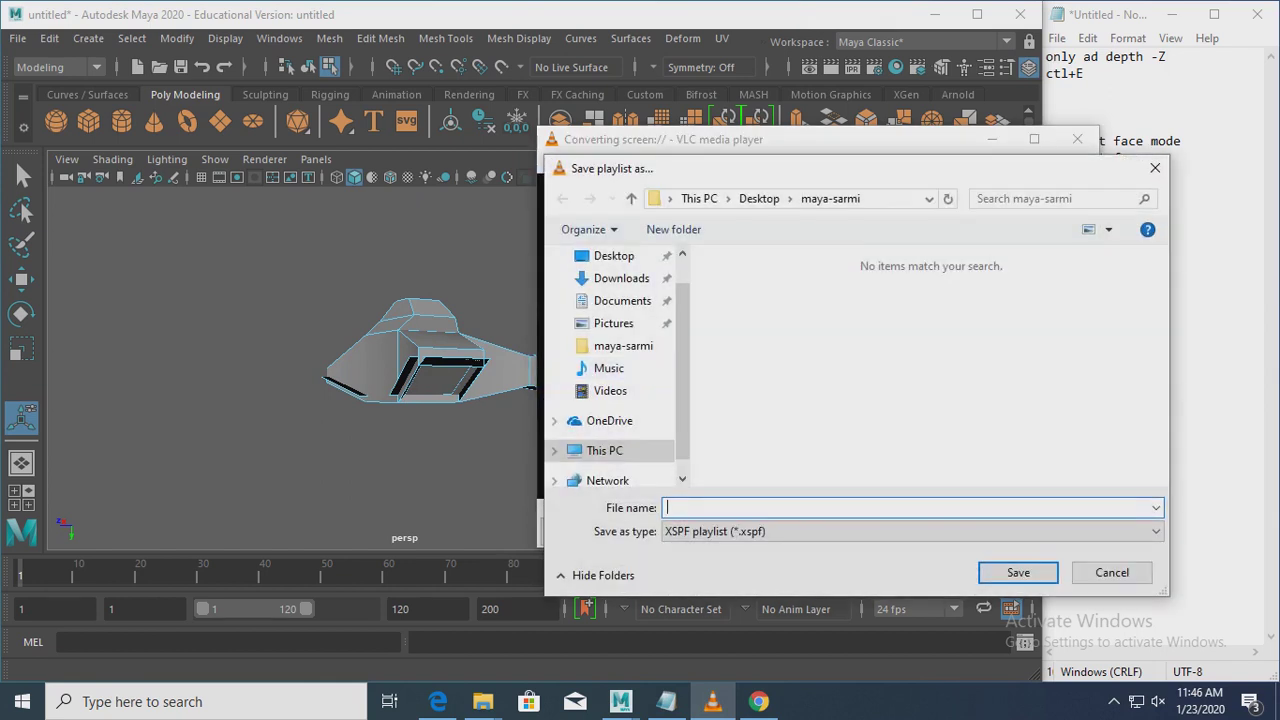